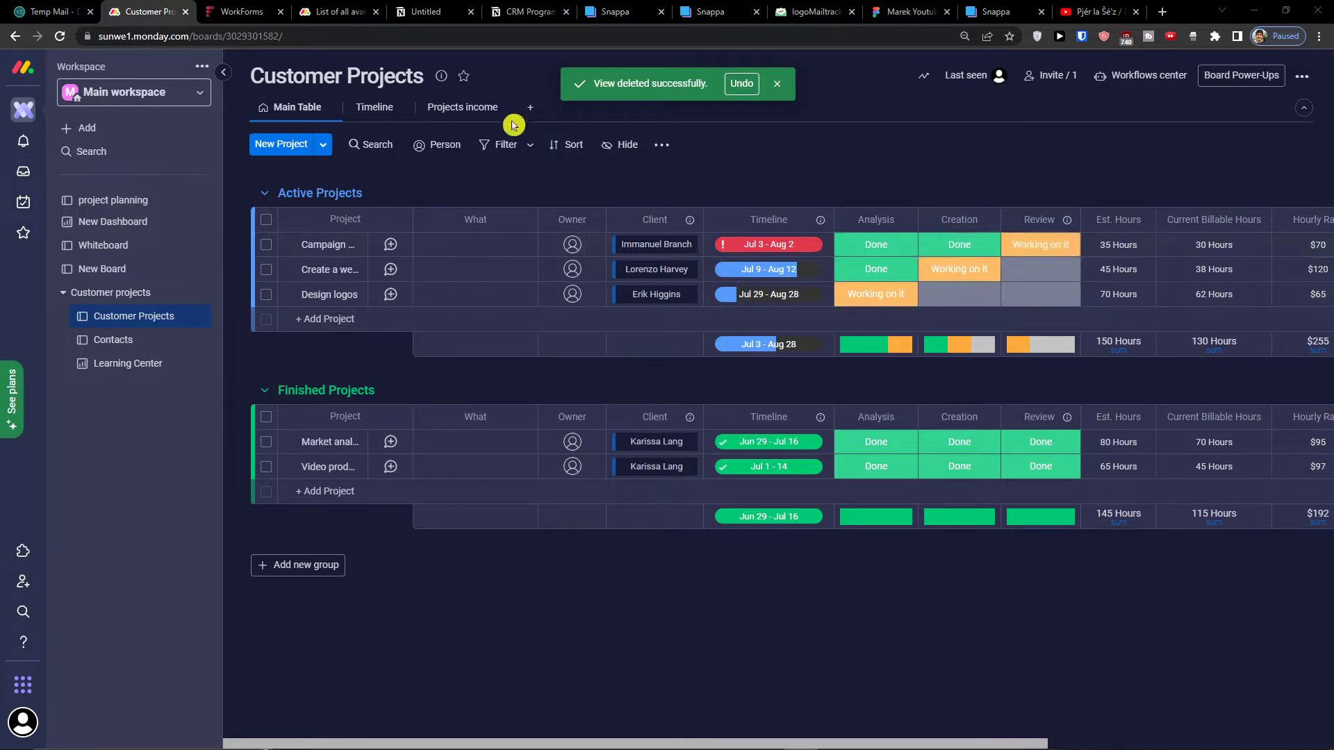
Step: Search the Views Center for "form" and add the Form view to the Customer Projects board, keeping its default name
click(778, 84)
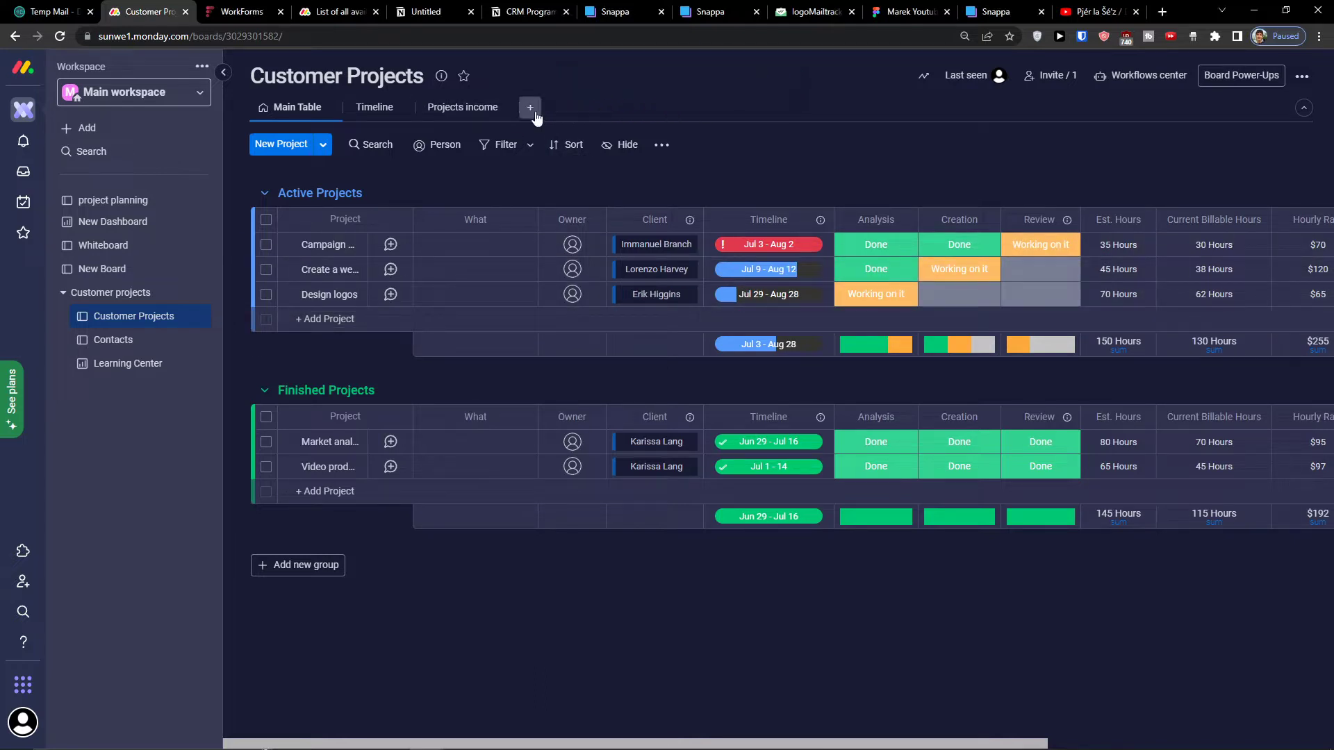
click(530, 108)
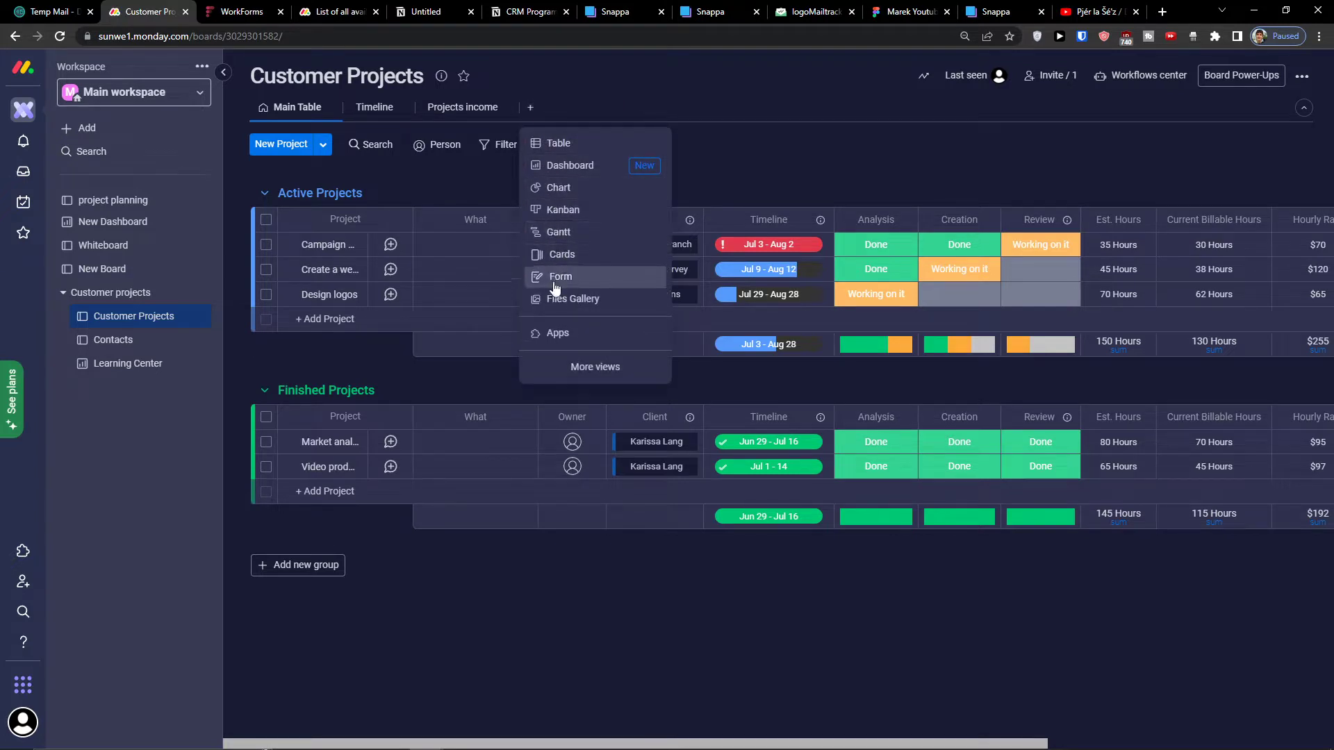
click(594, 368)
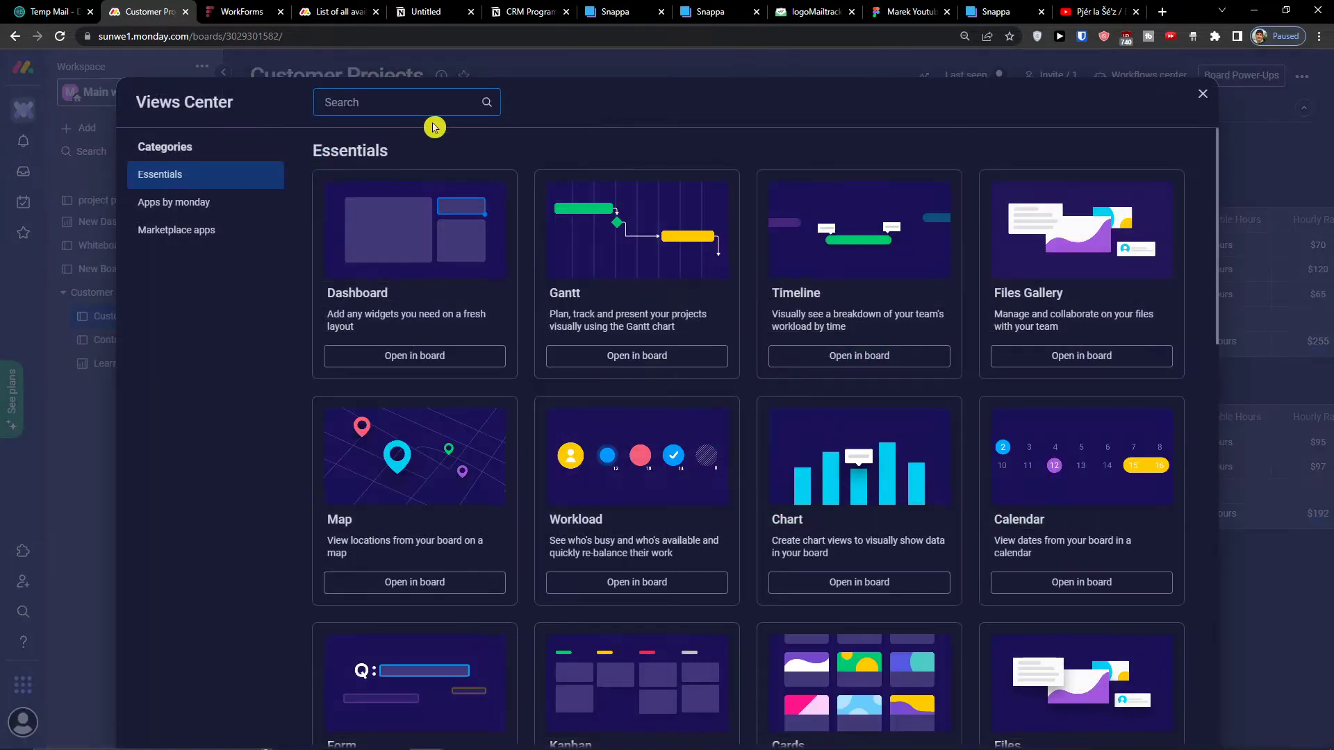
text(form)
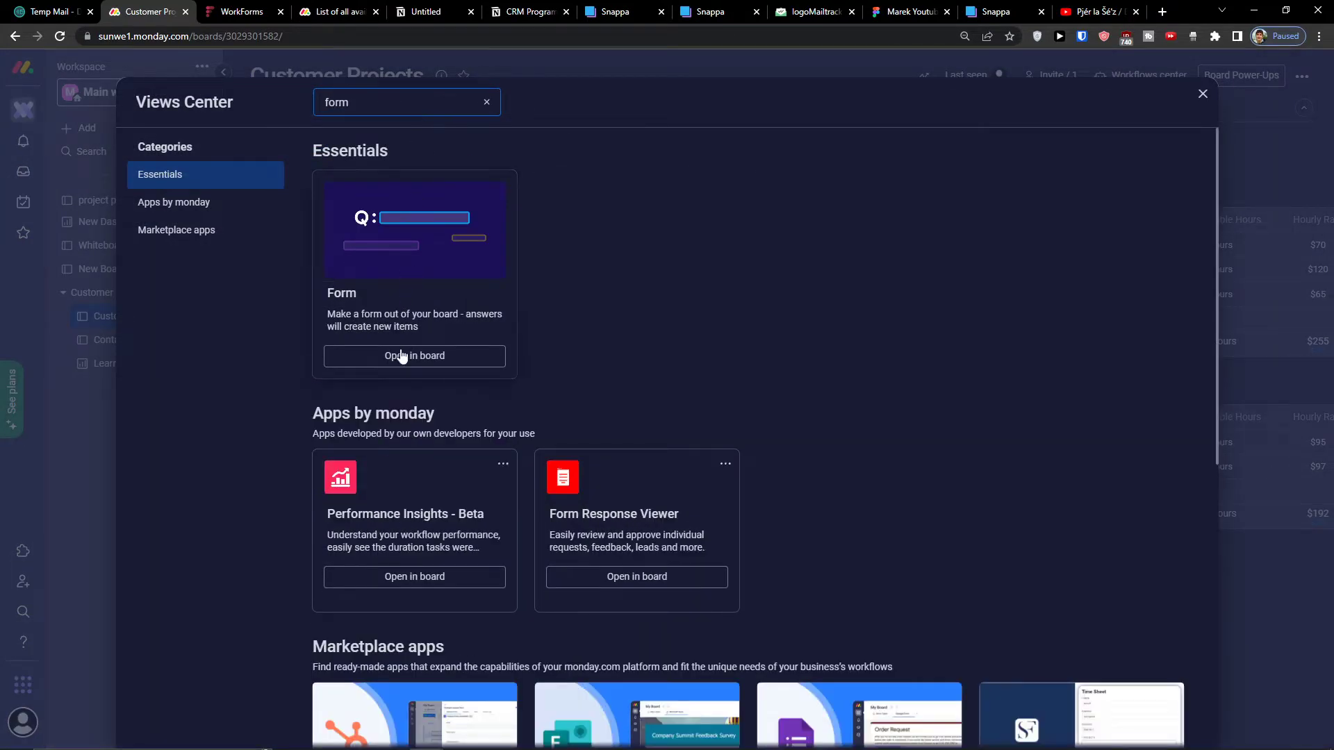
click(414, 357)
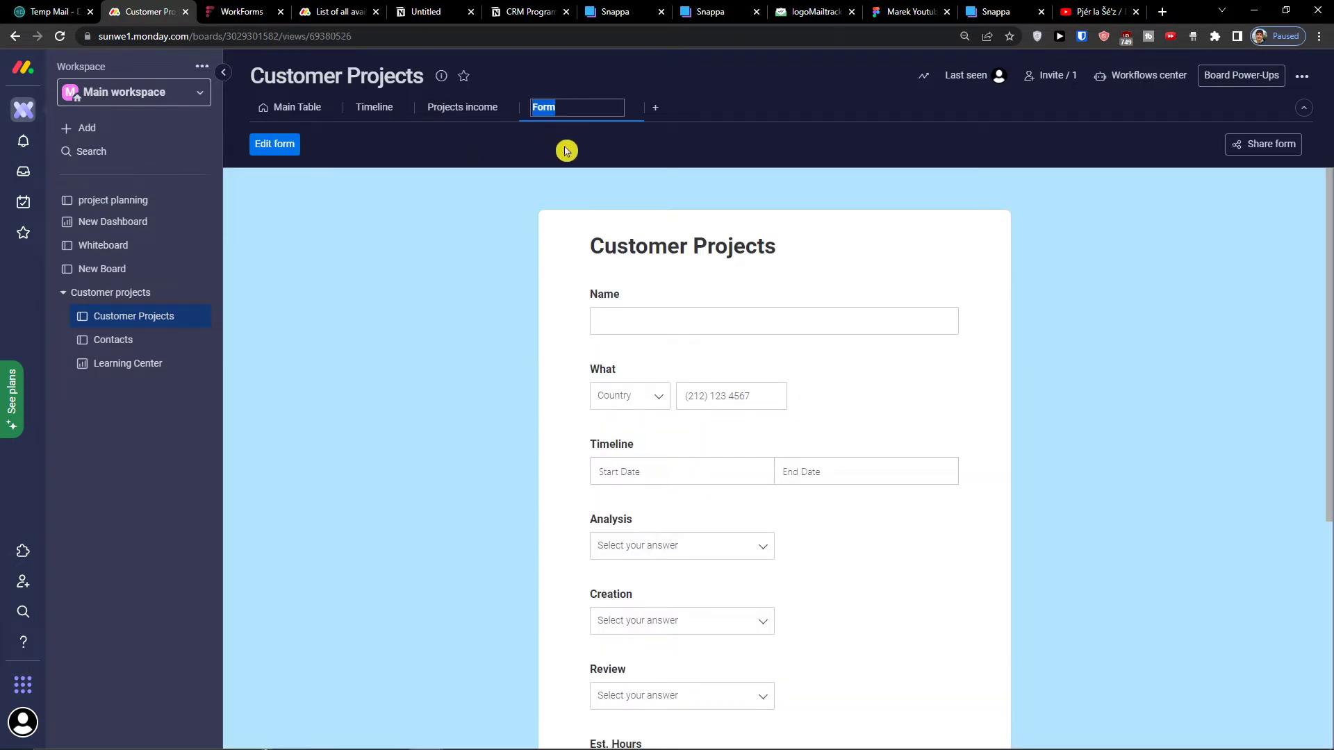
scroll(625, 274, down, 5)
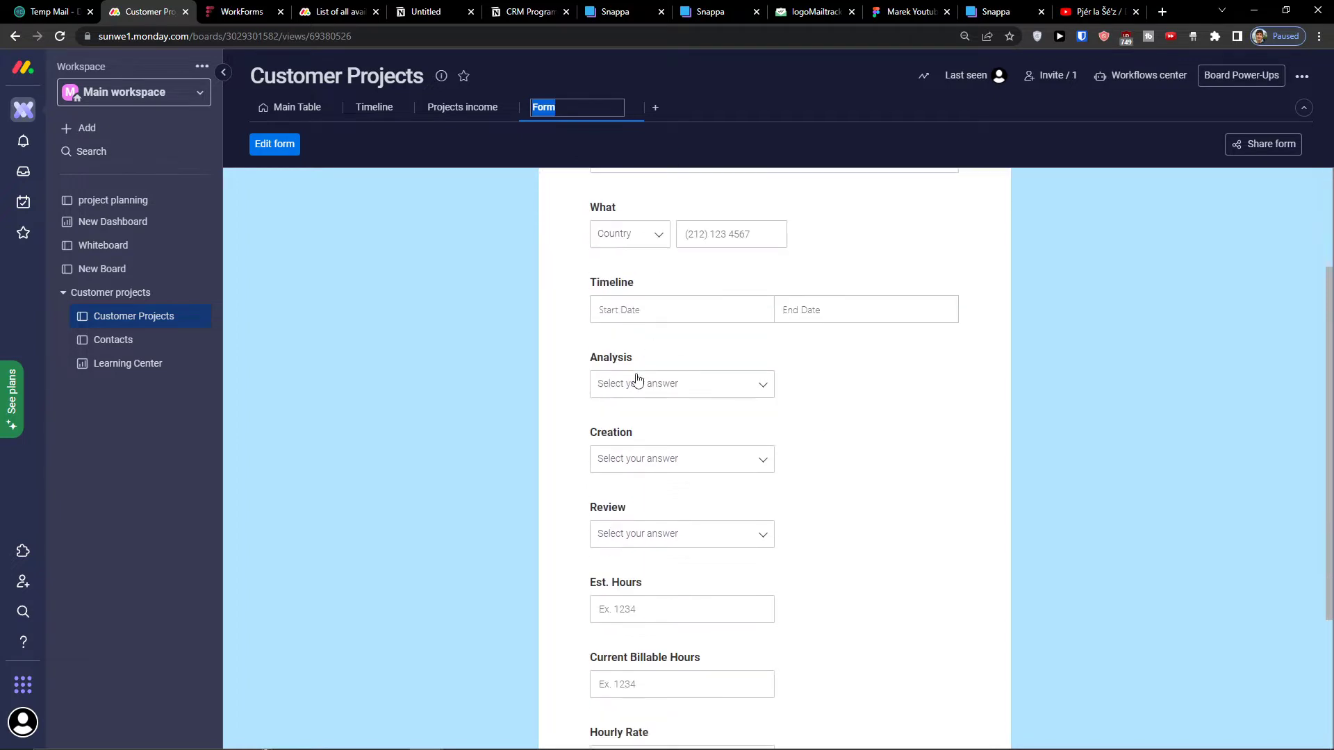
scroll(512, 361, up, 5)
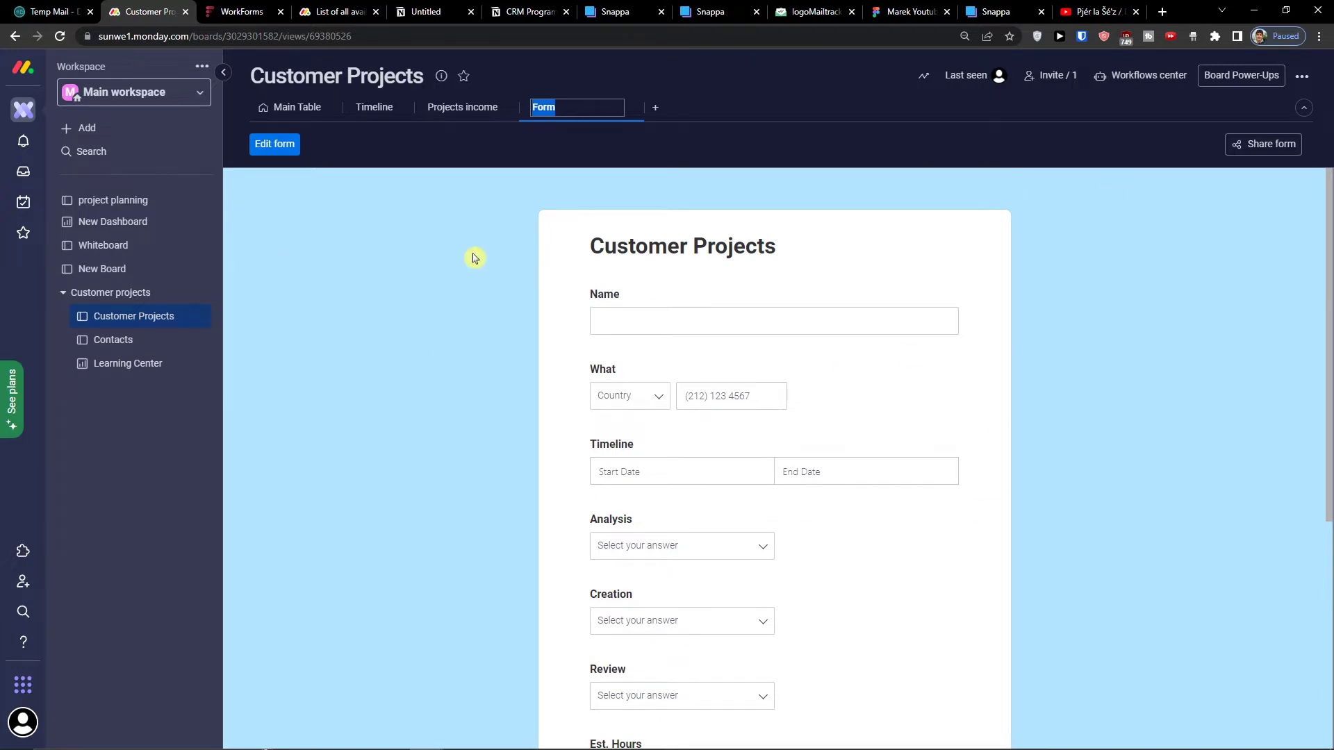
click(530, 254)
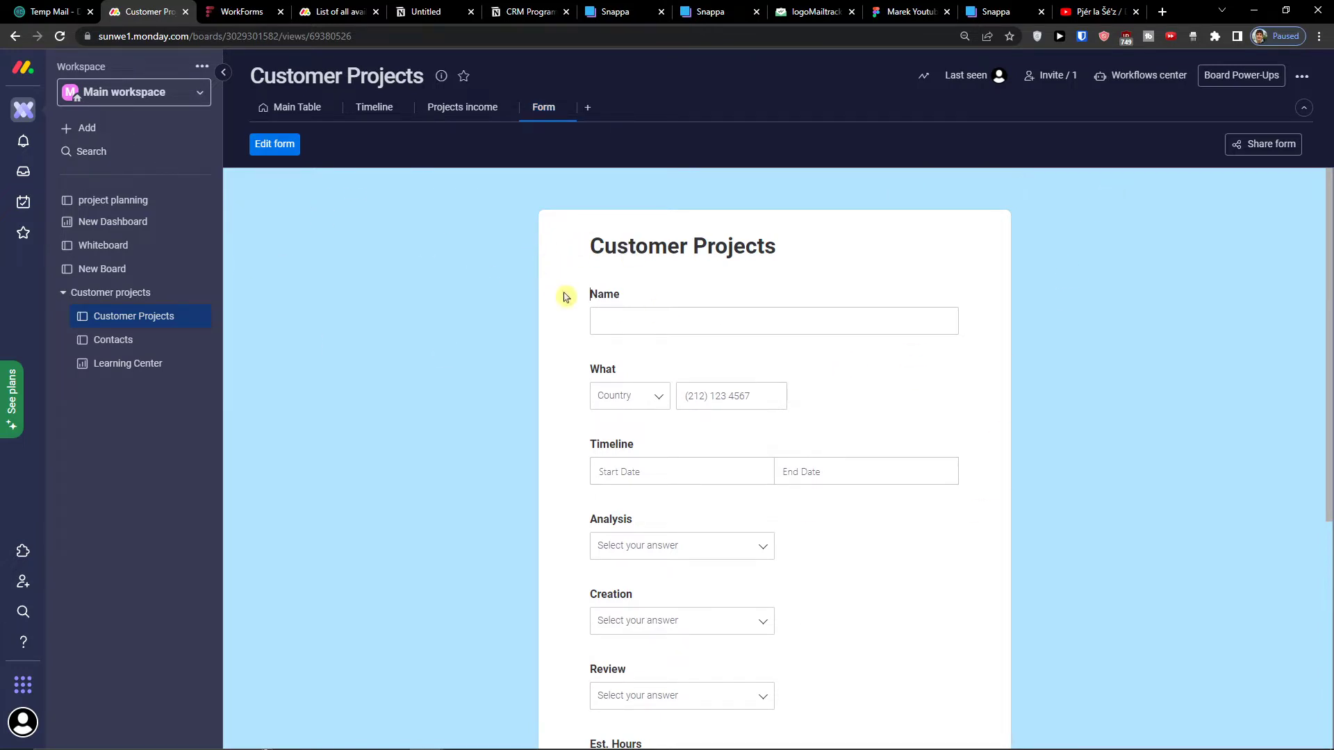
Step: Open the Customer Projects form for editing and upload the image Untitled Design (32) as its logo
scroll(564, 297, down, 2)
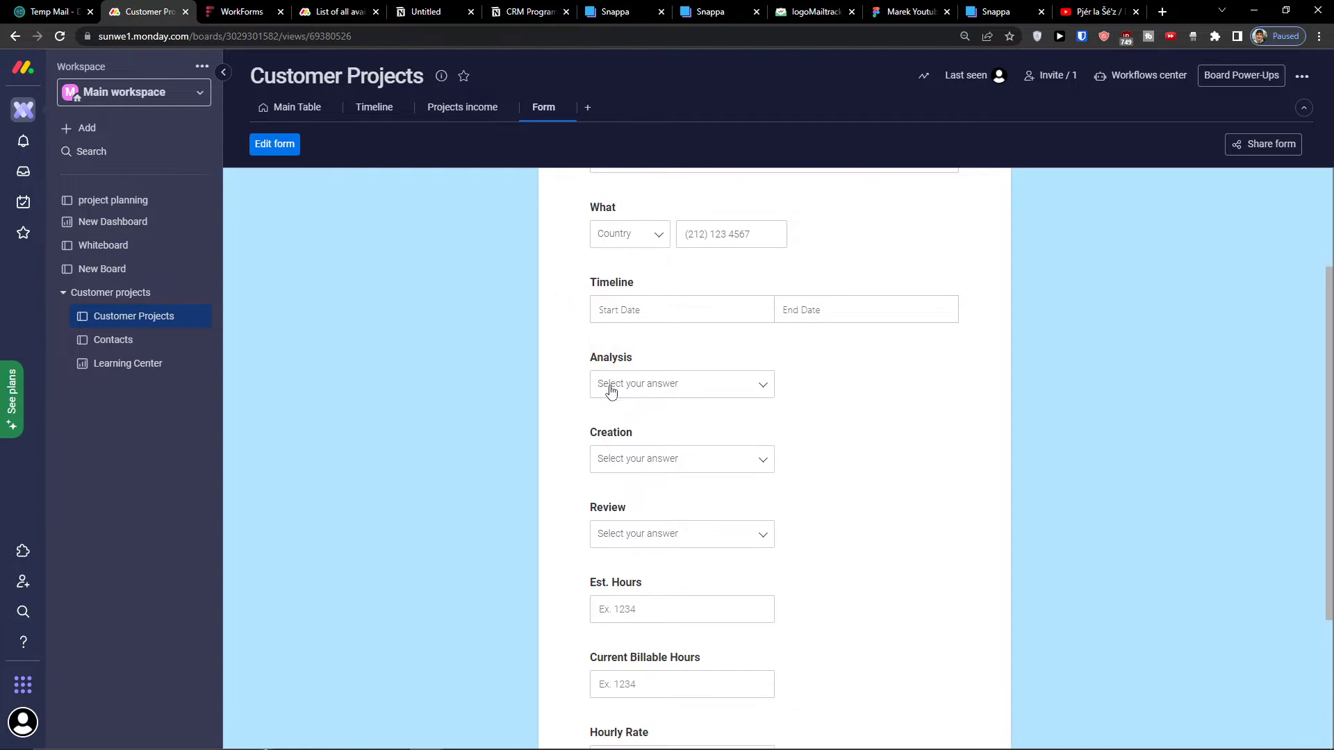
scroll(611, 555, up, 2)
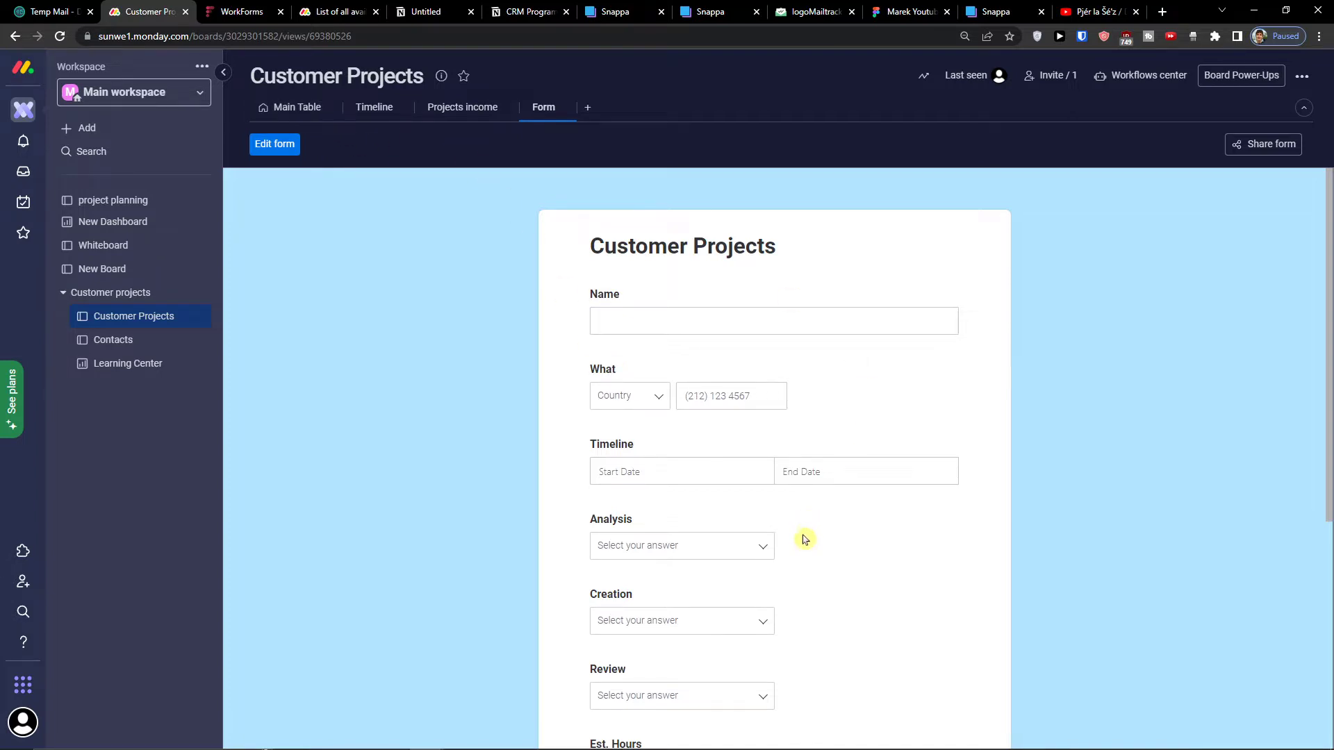
scroll(792, 554, down, 4)
scroll(792, 554, up, 4)
click(275, 143)
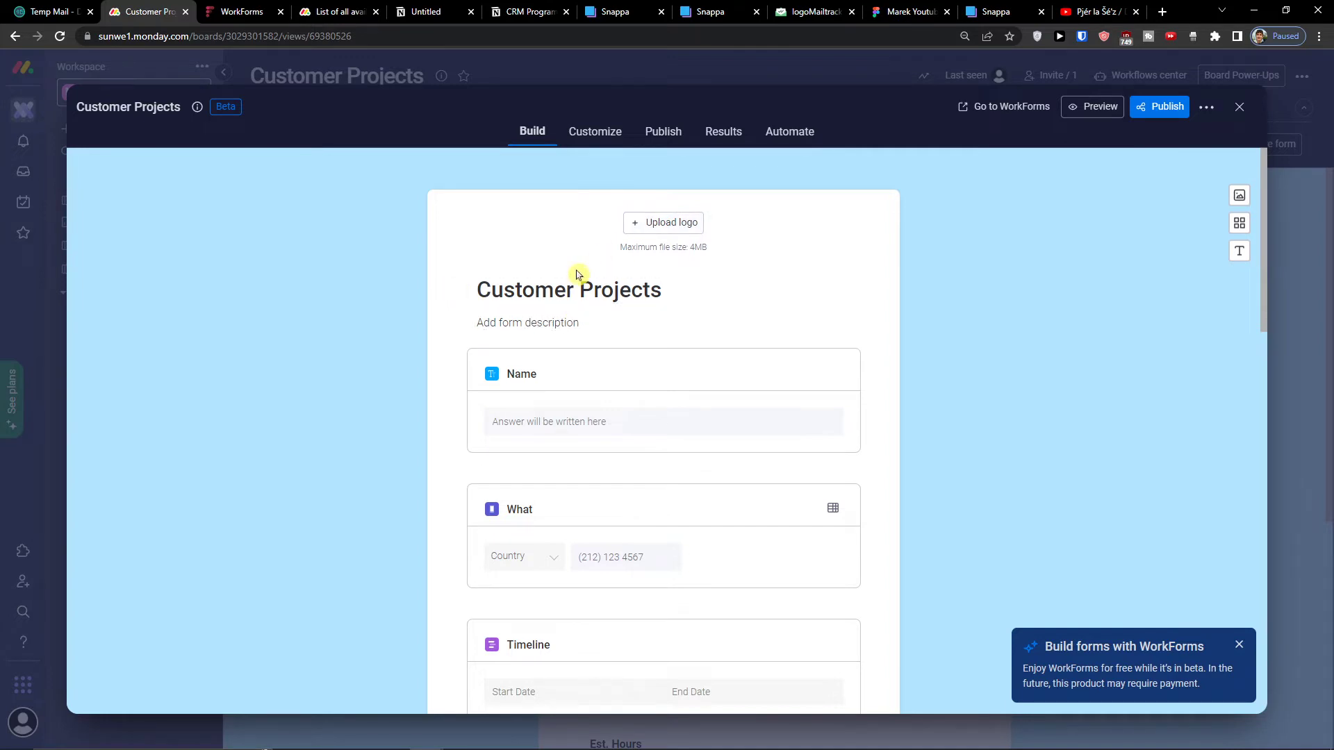
click(634, 231)
scroll(351, 202, down, 1)
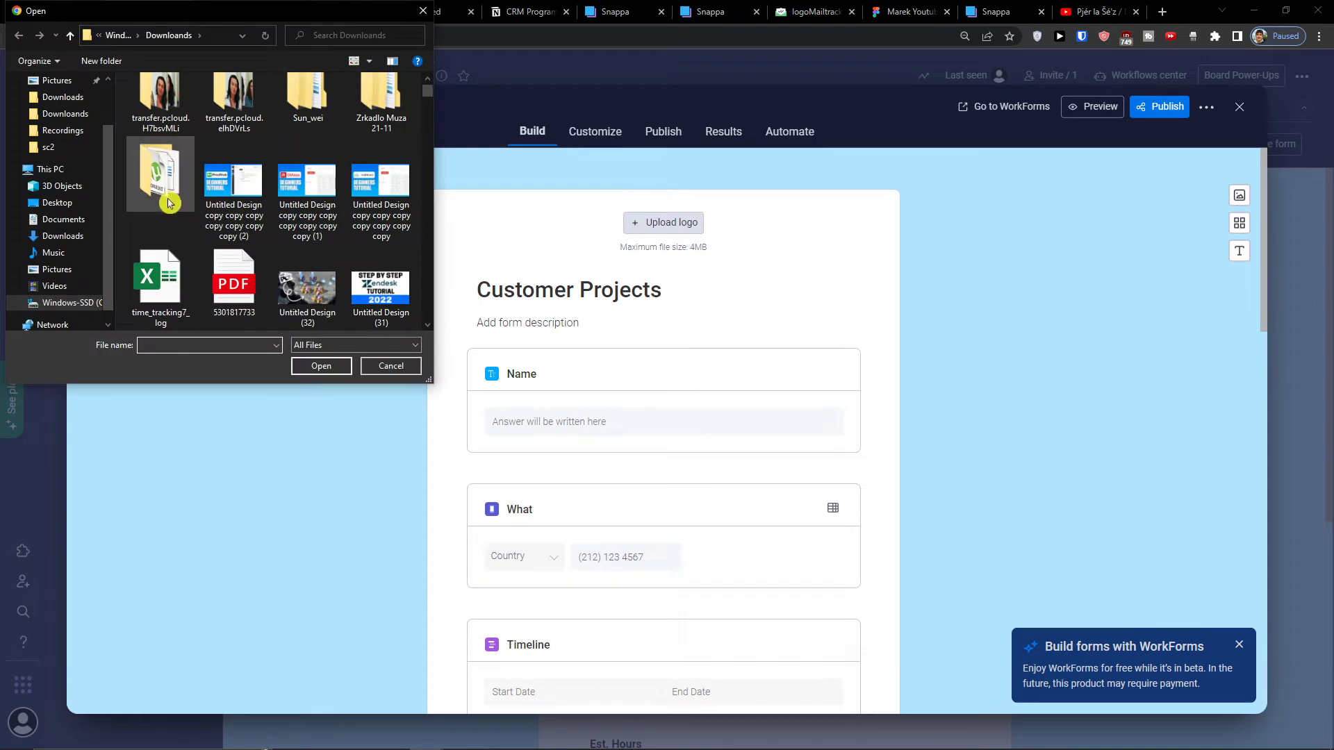
double_click(302, 292)
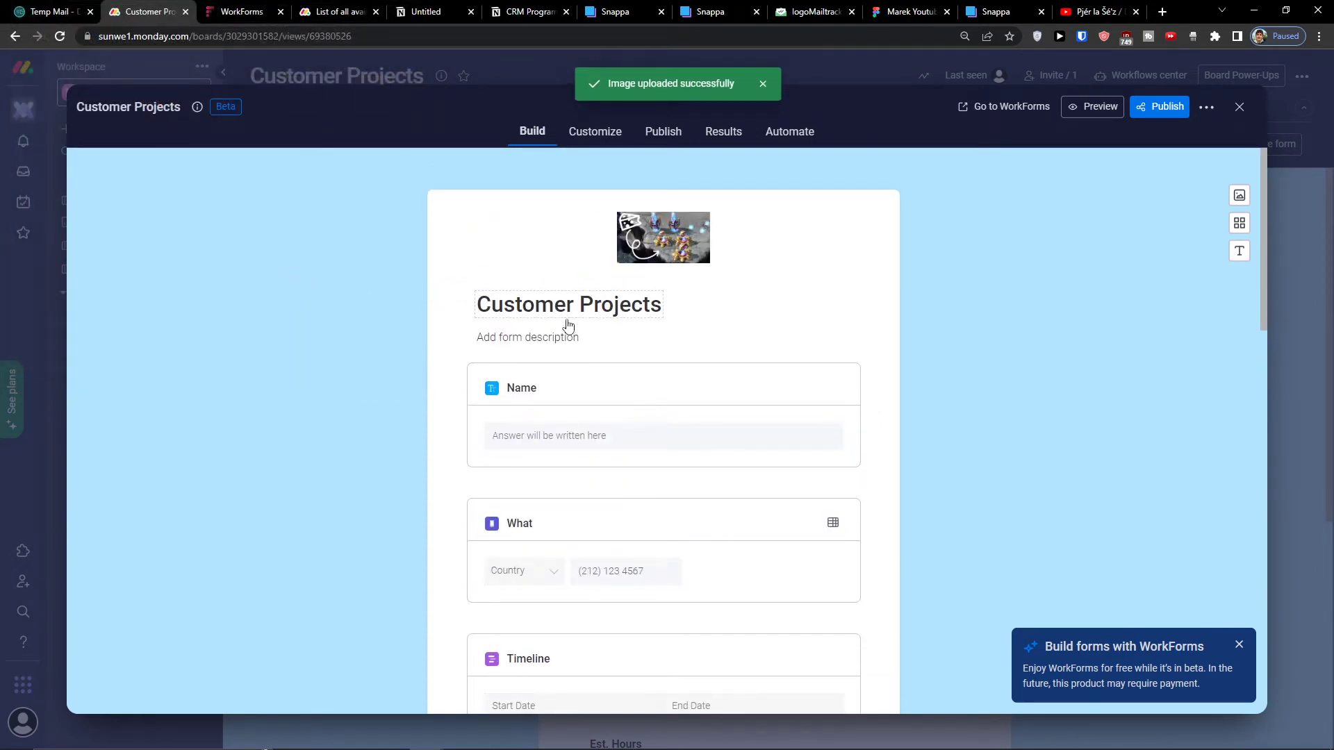
click(537, 337)
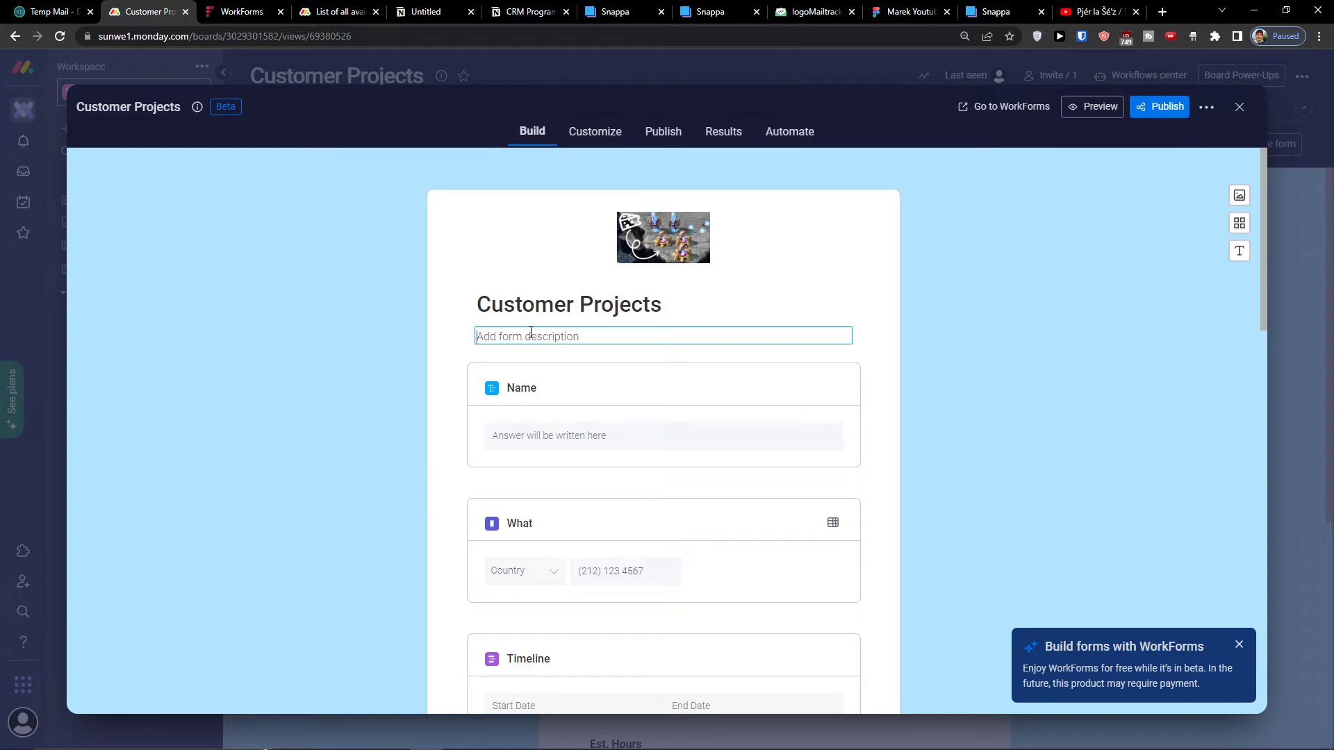
triple_click(535, 303)
click(283, 303)
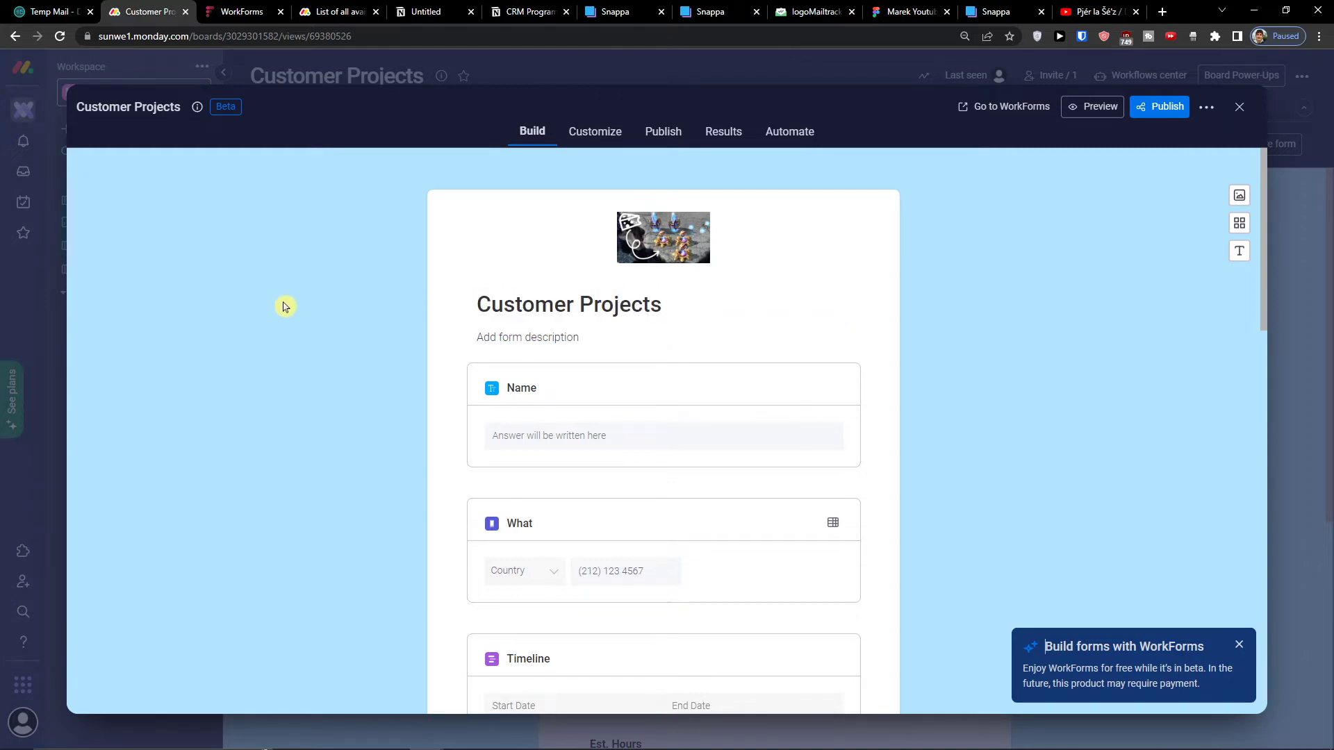
Step: Examine the settings available for the Name and What questions in the form editor
scroll(302, 310, down, 2)
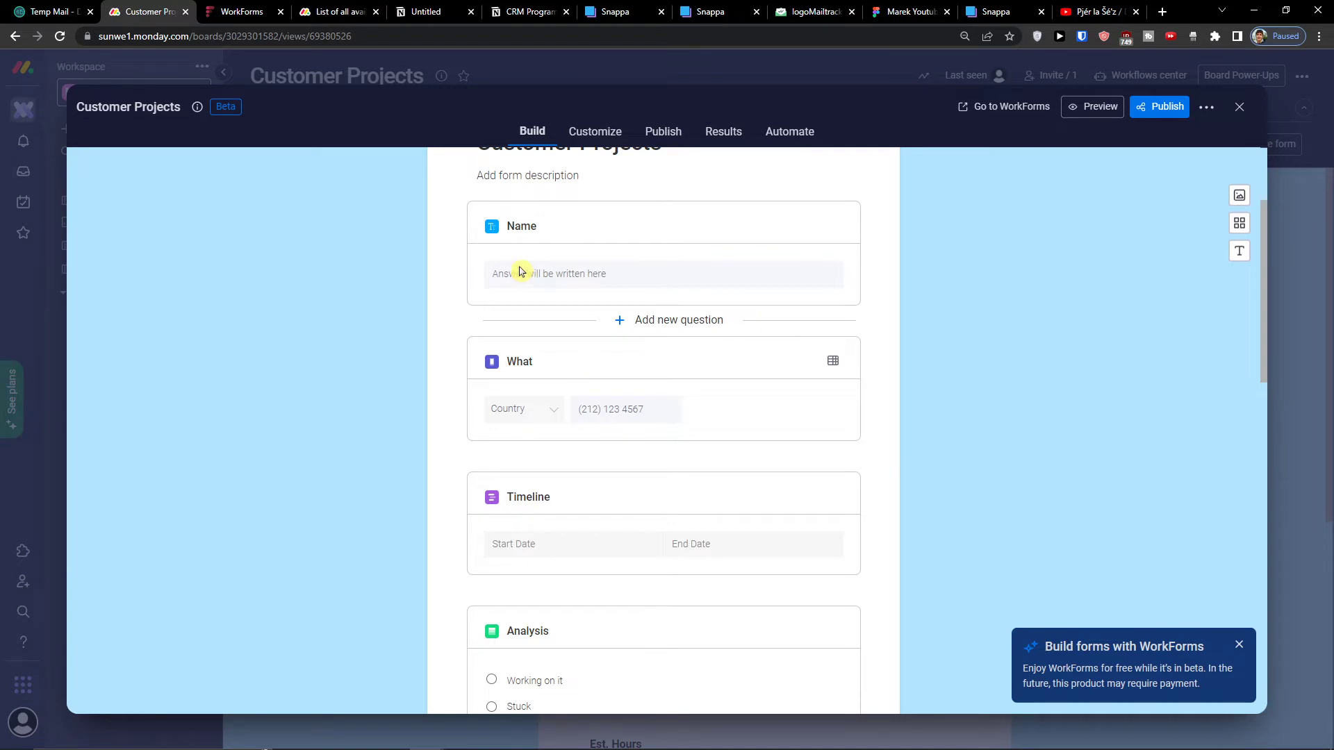
click(580, 273)
scroll(566, 208, up, 2)
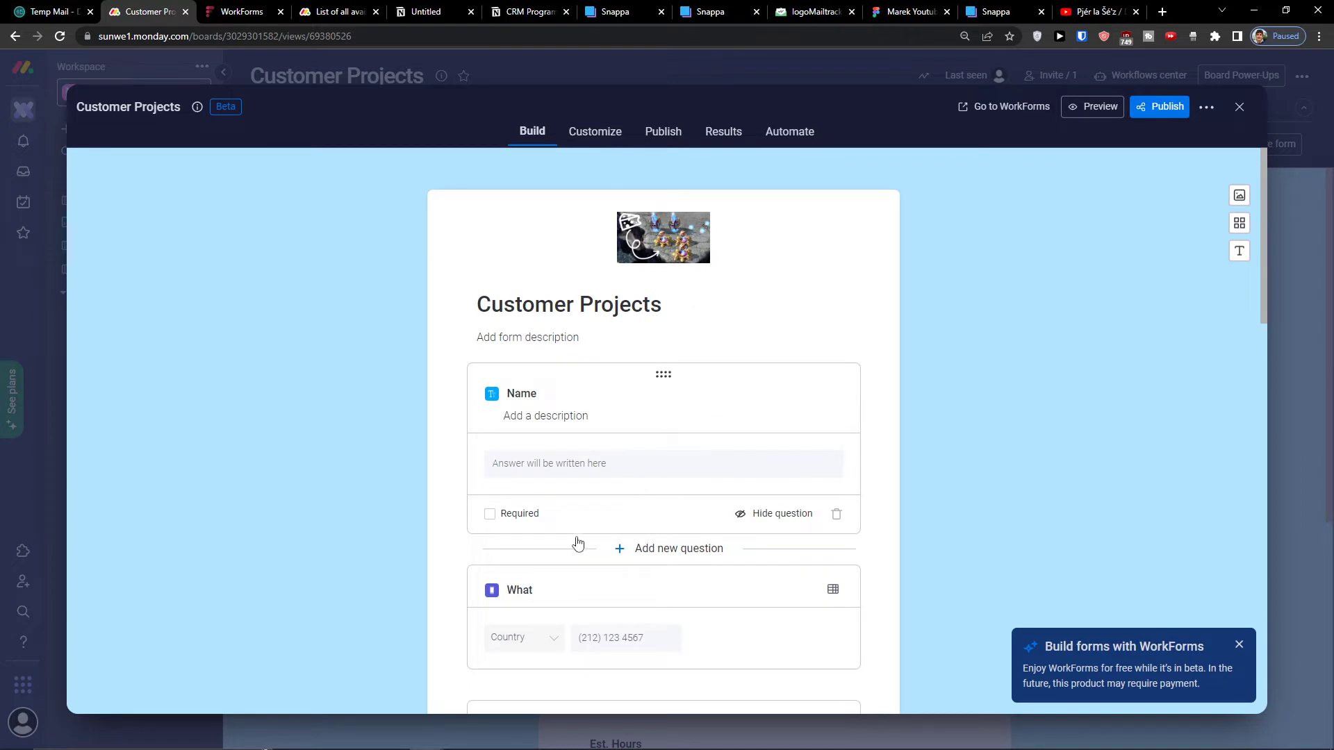
click(490, 514)
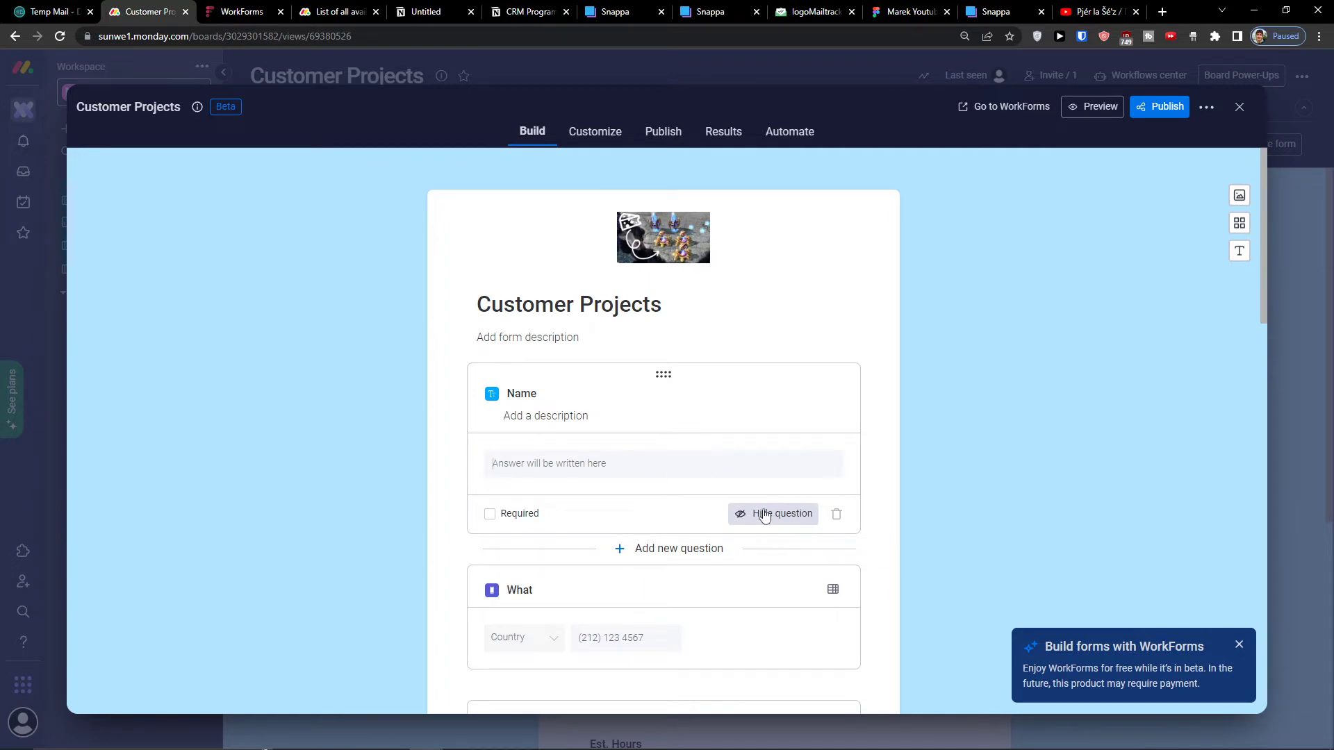
scroll(761, 510, down, 3)
scroll(757, 503, up, 3)
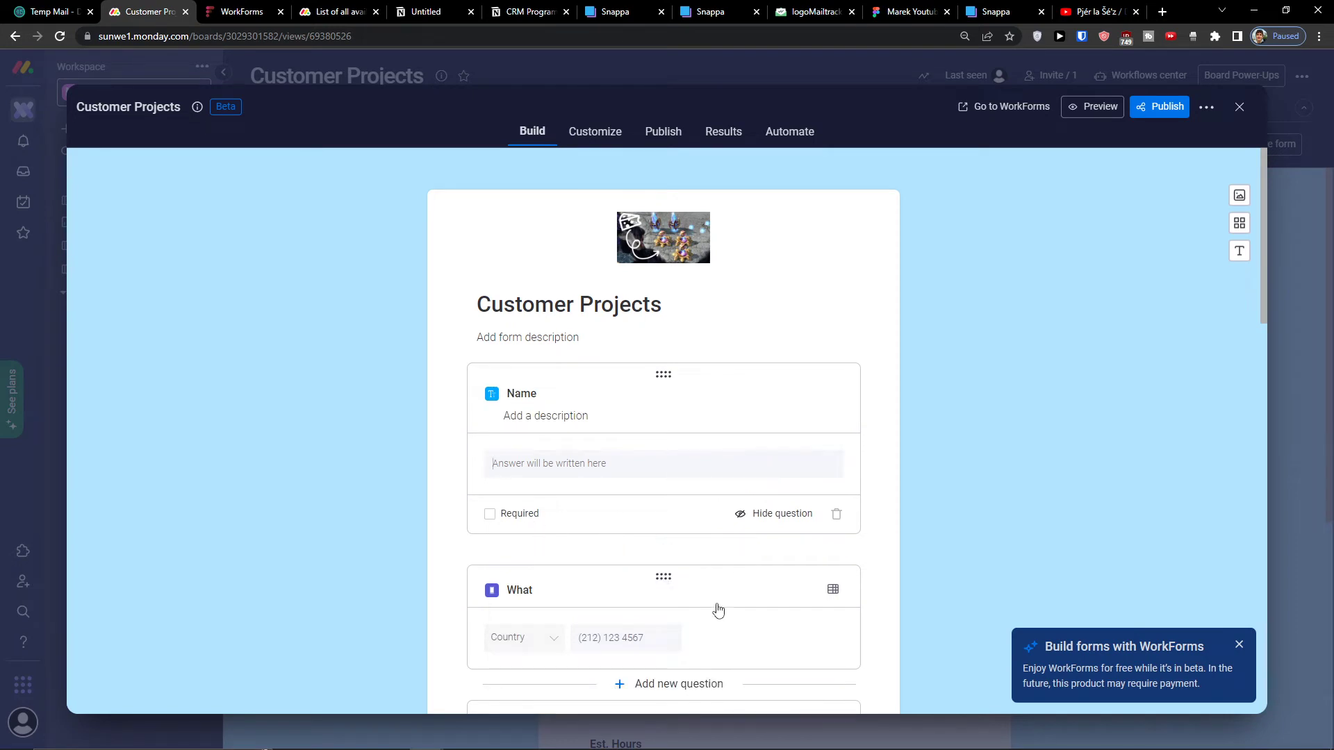
scroll(748, 618, down, 3)
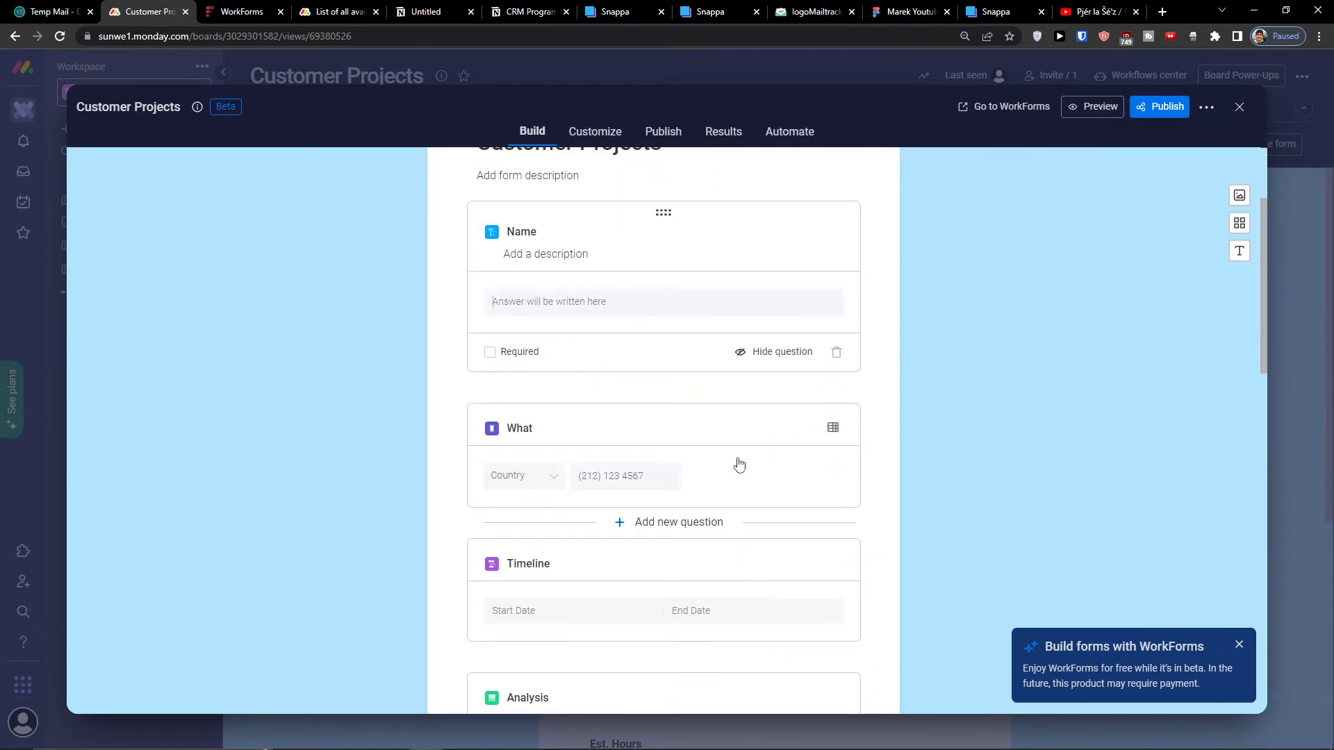
click(720, 476)
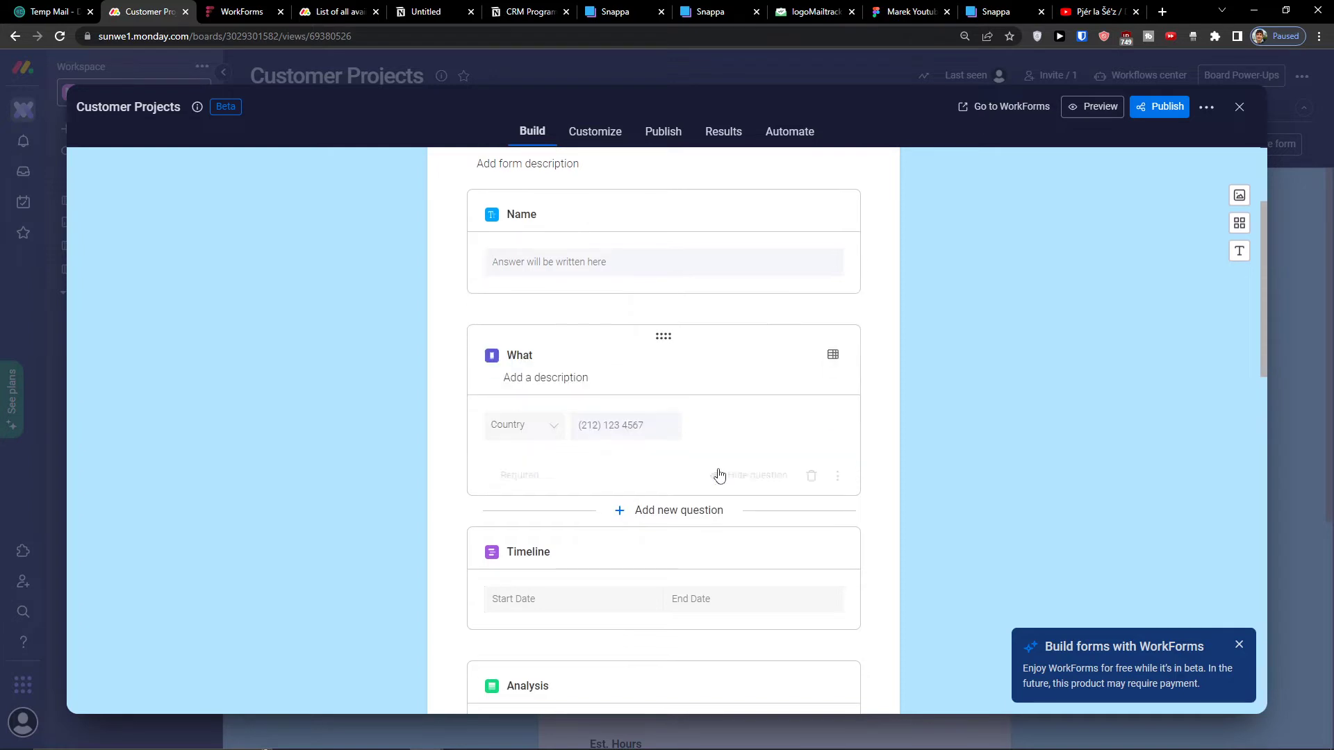
scroll(606, 477, down, 2)
scroll(607, 477, up, 2)
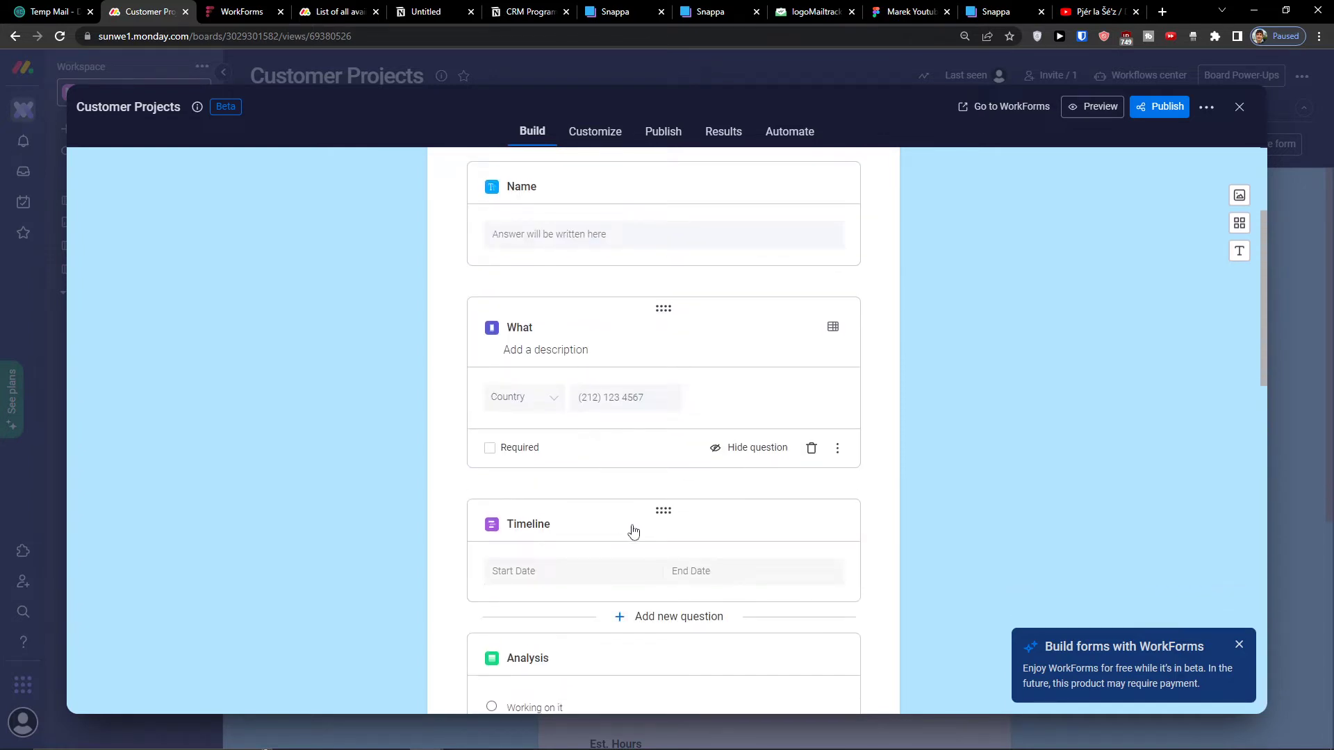
scroll(631, 530, up, 3)
scroll(625, 542, down, 4)
scroll(620, 555, down, 1)
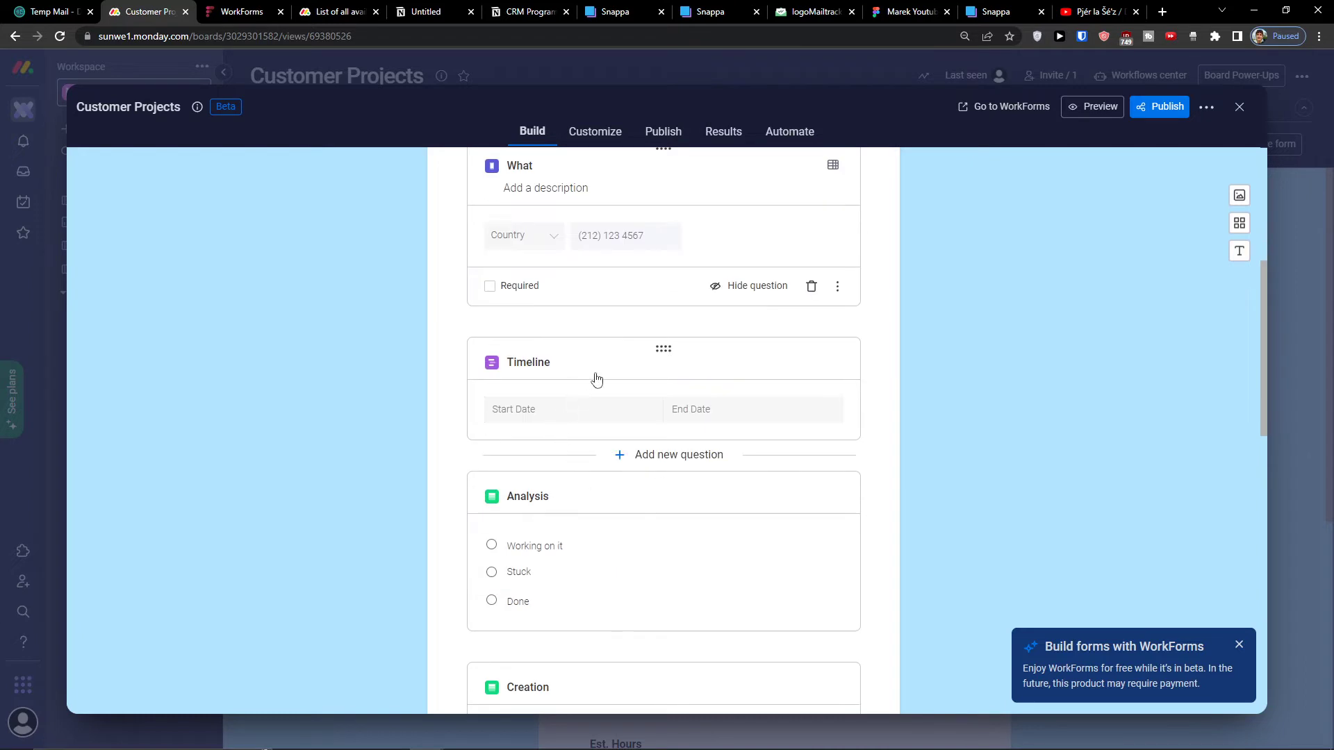
Step: Include a condition on the Analysis question that applies only when the answer is Stuck
scroll(649, 432, down, 2)
click(673, 403)
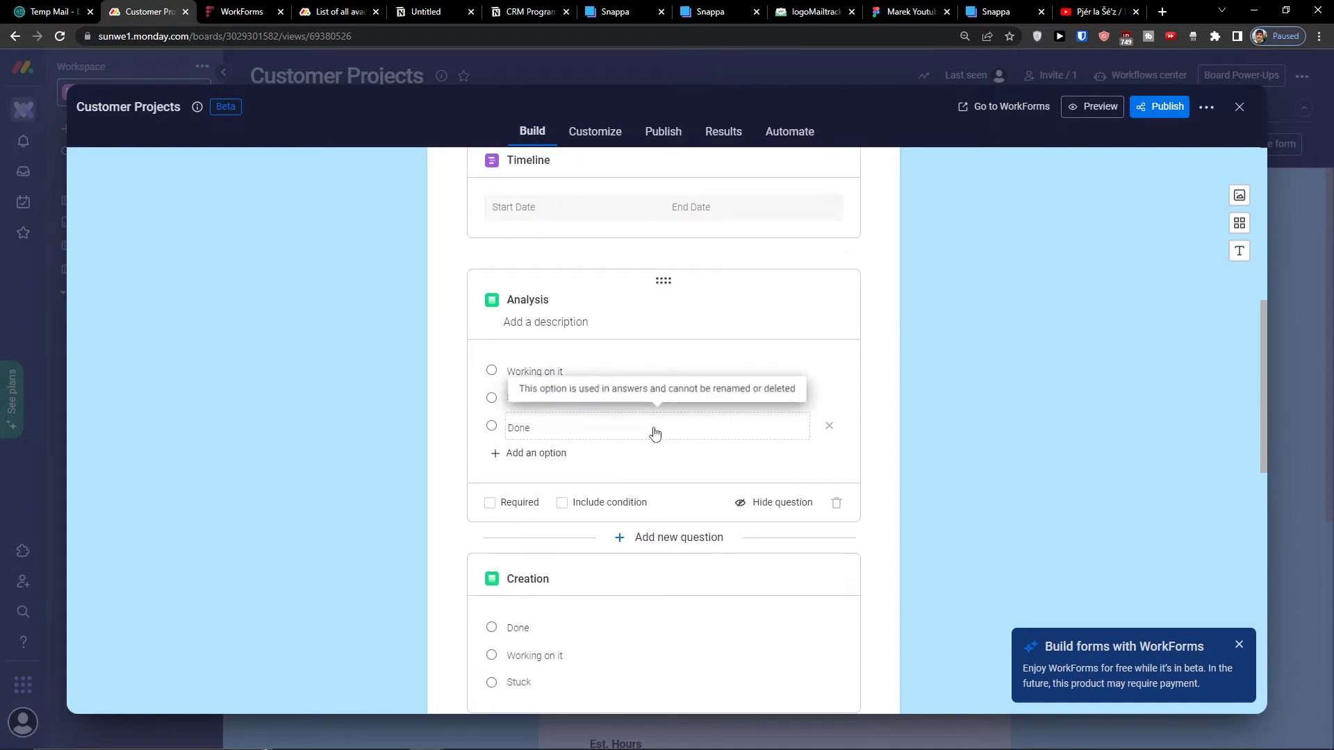
click(272, 415)
click(680, 373)
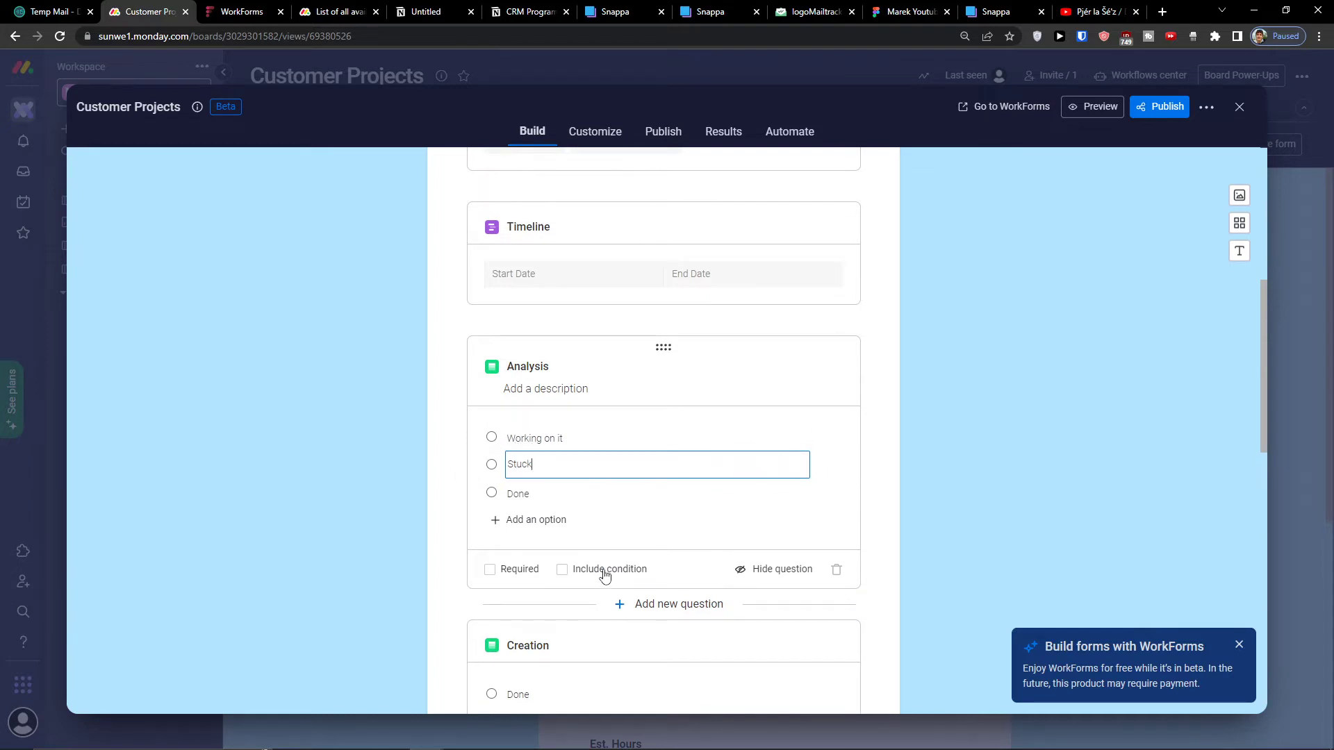
click(605, 571)
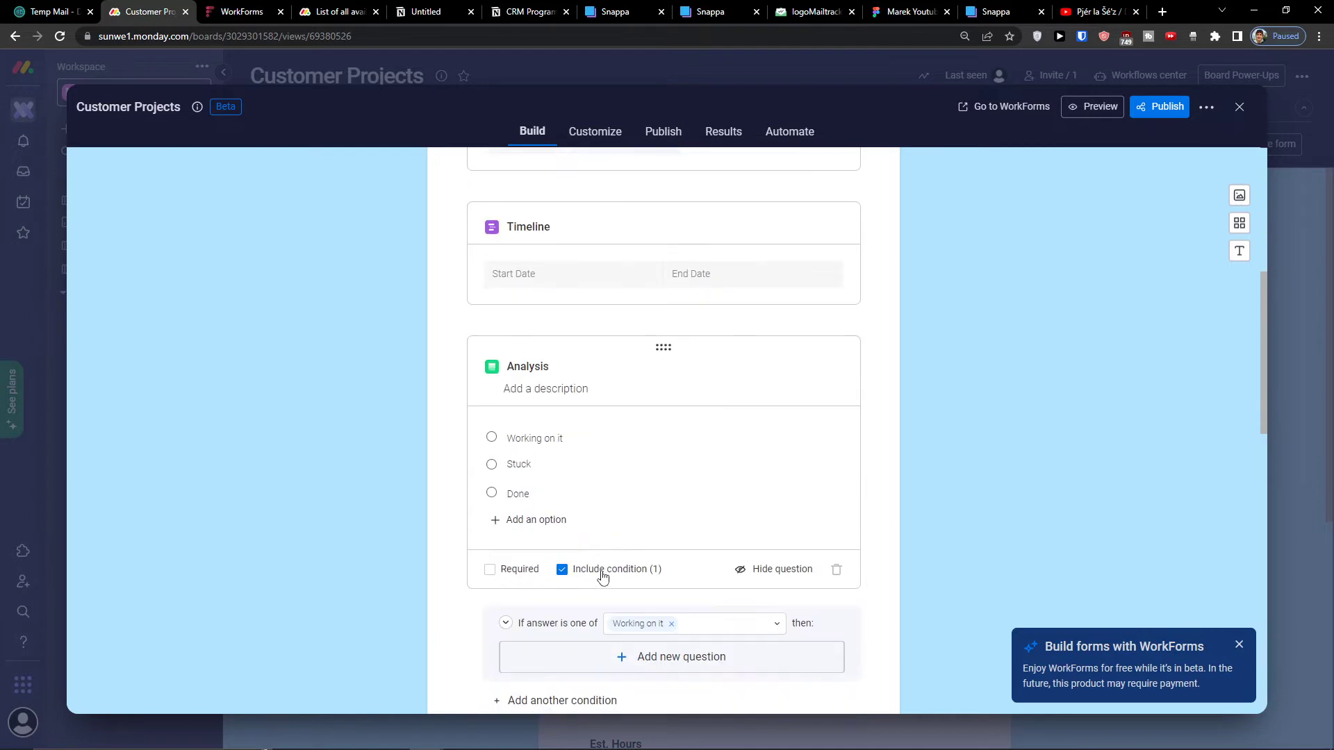
scroll(604, 556, down, 3)
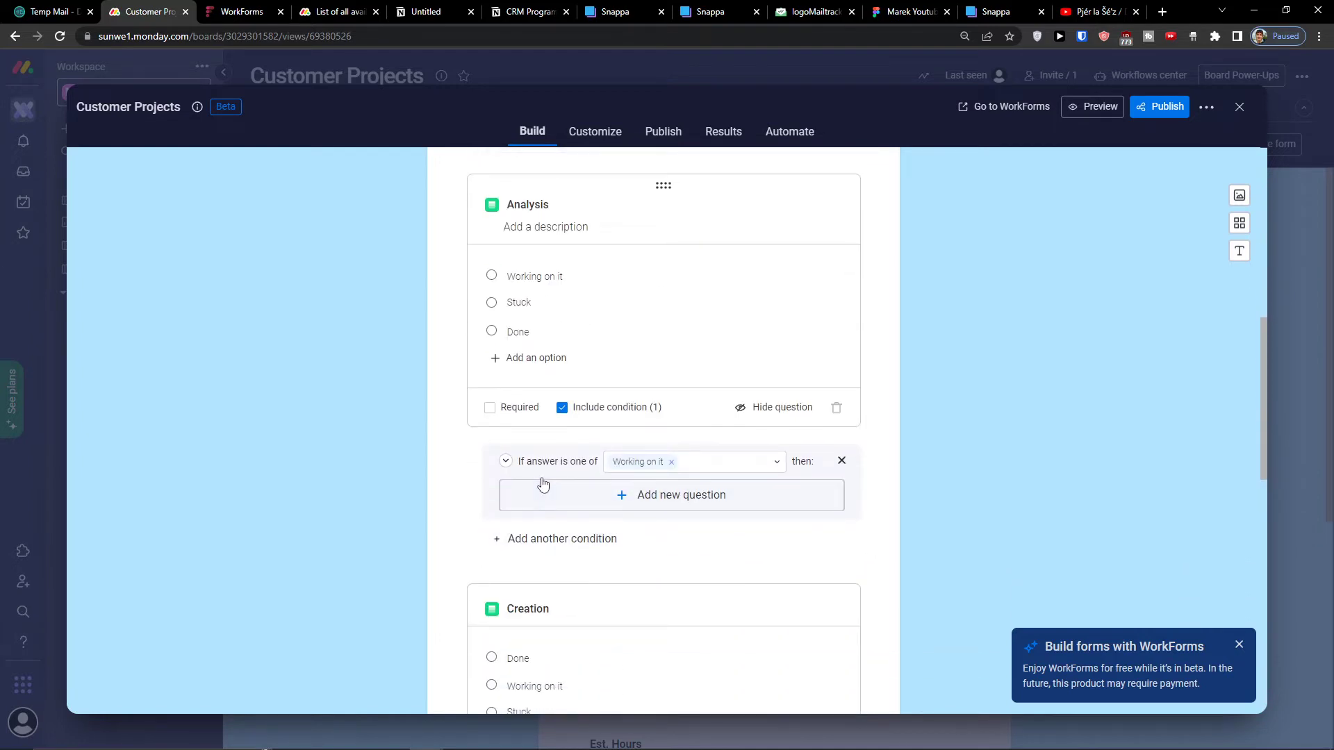
click(720, 471)
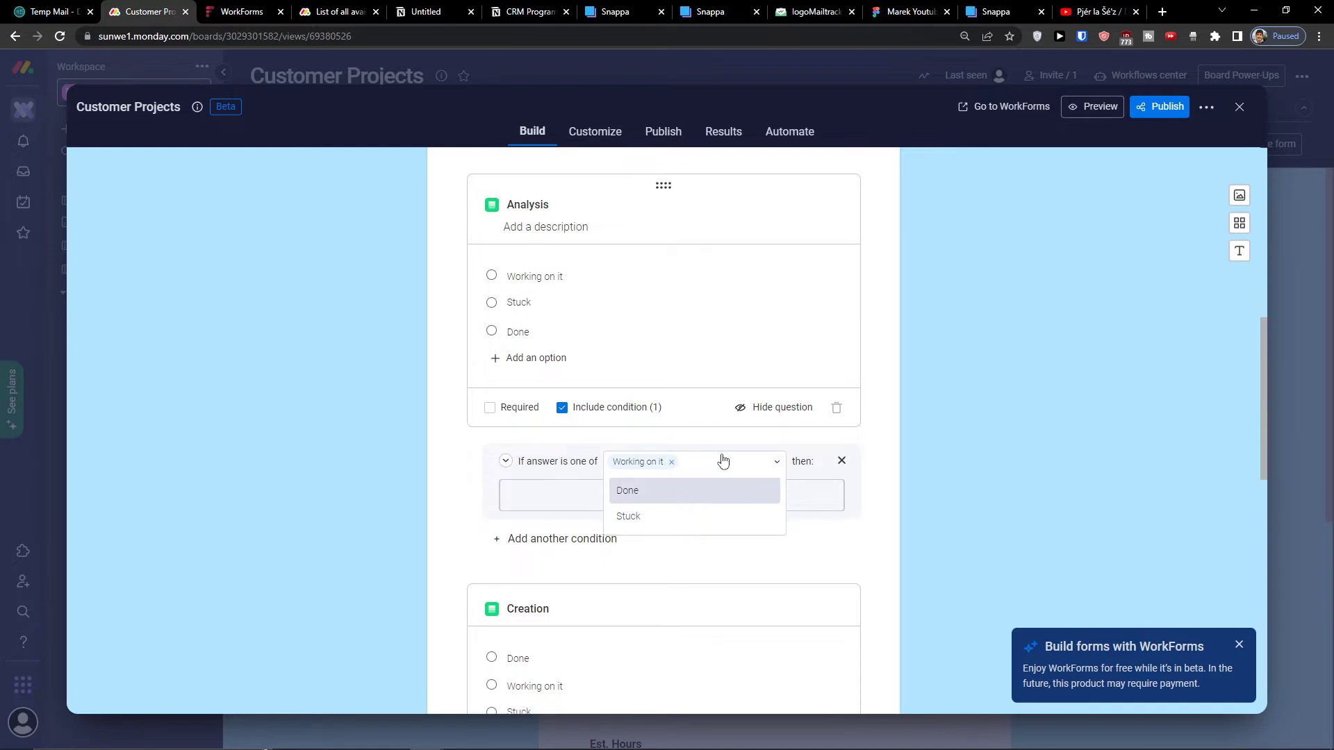
click(672, 519)
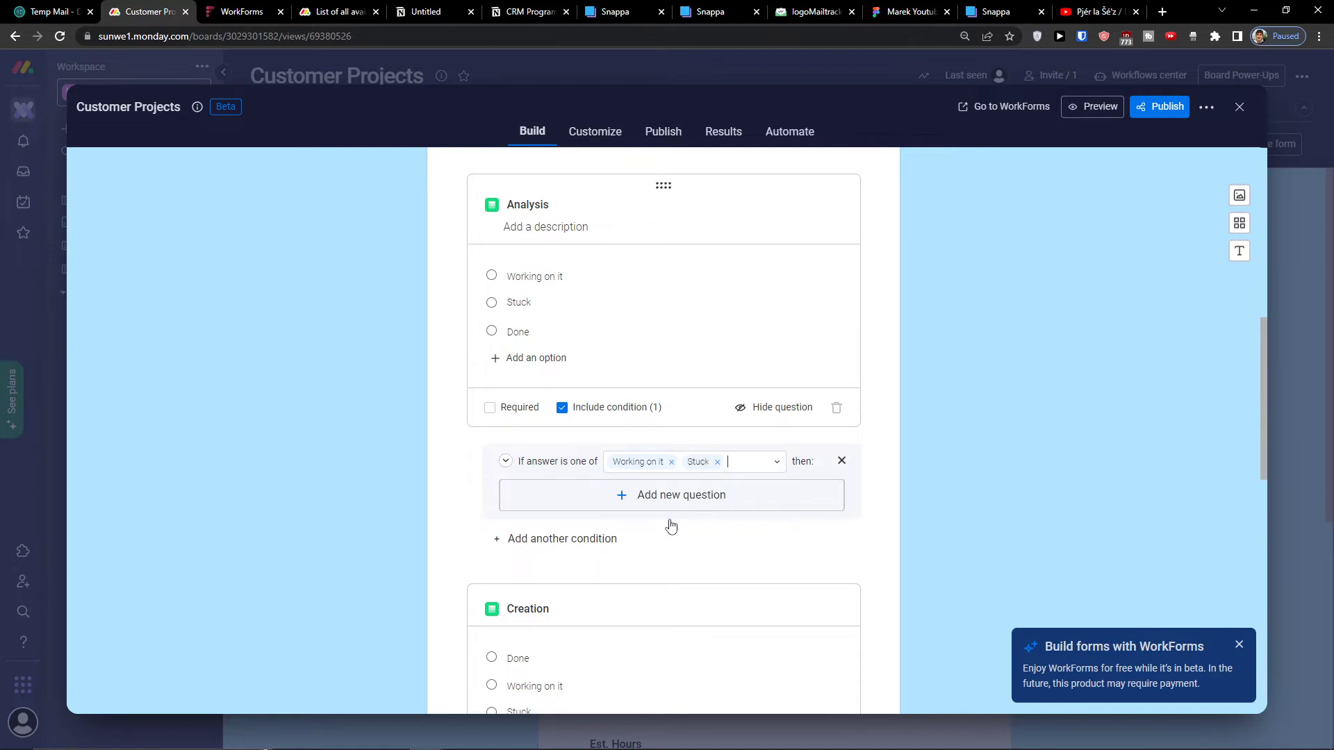
click(671, 462)
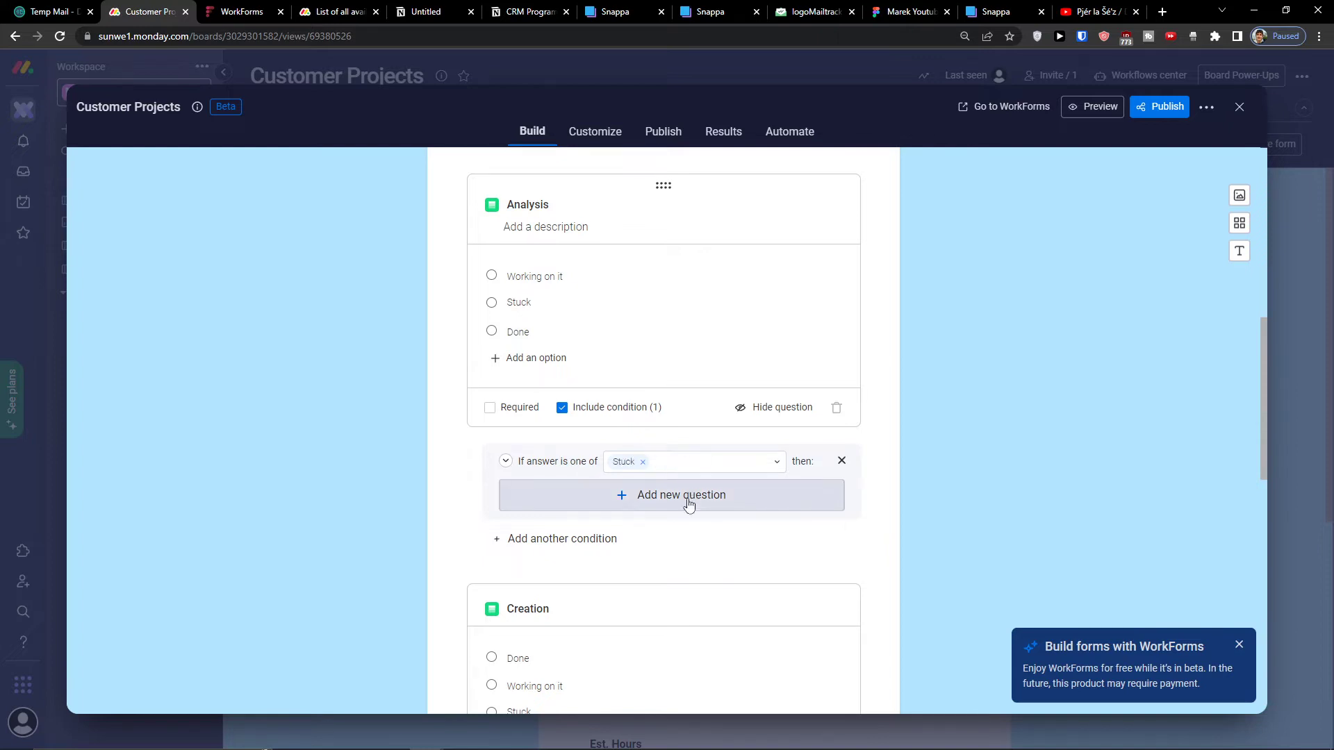
Step: Add an Upload file question under the Analysis question's Stuck condition
click(678, 505)
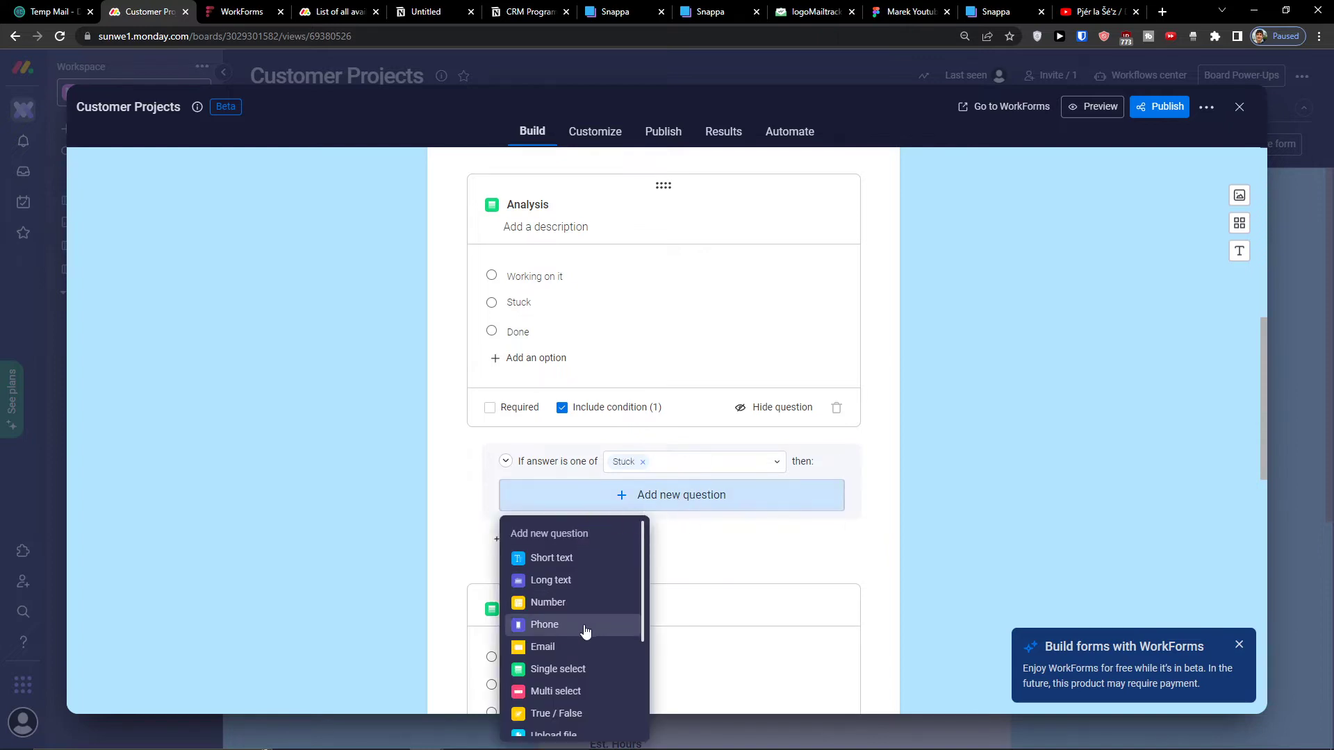
scroll(584, 631, down, 3)
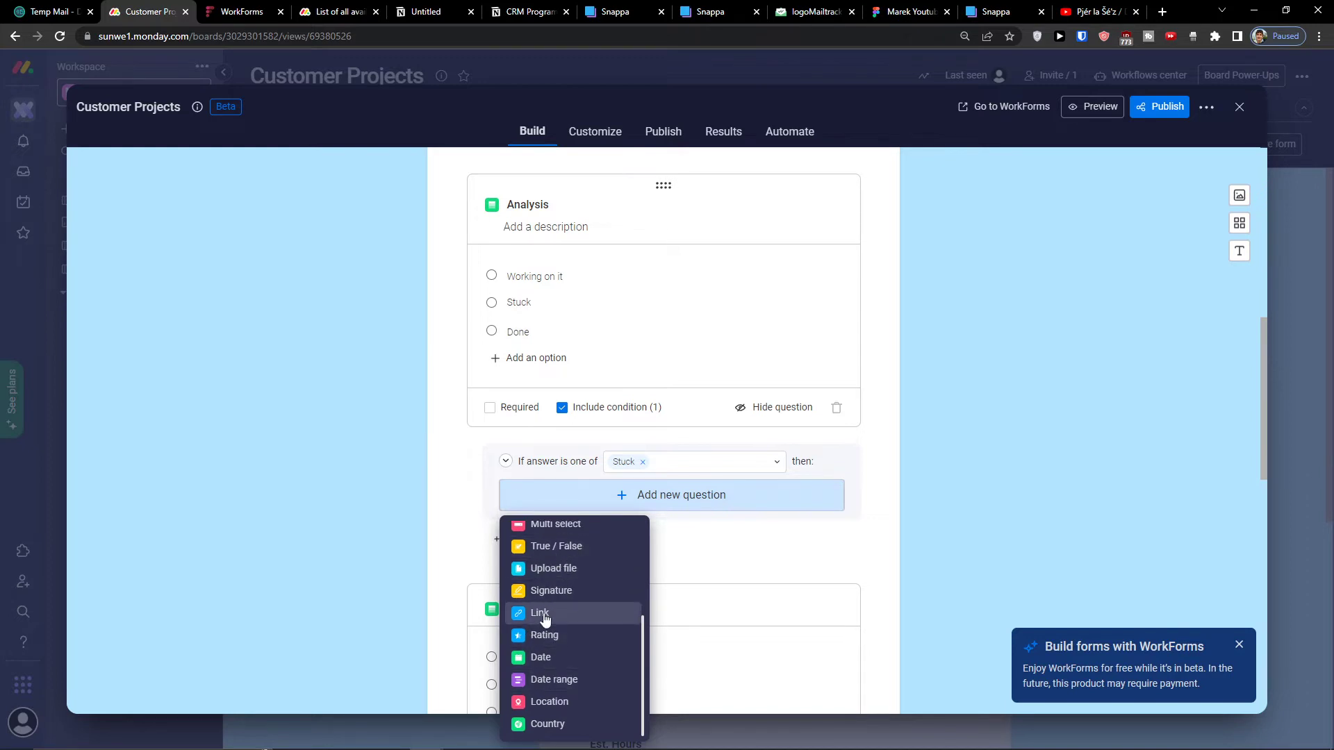
scroll(575, 592, up, 3)
scroll(576, 575, down, 3)
click(574, 569)
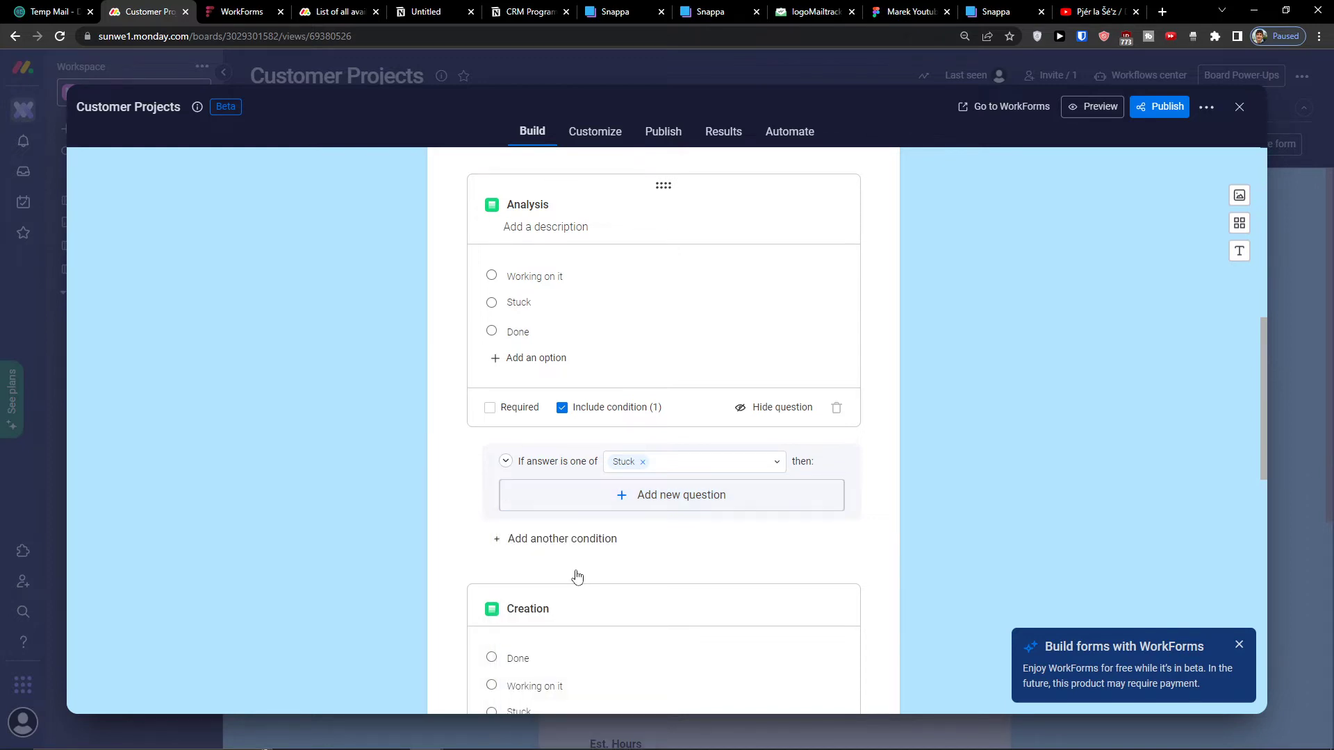
scroll(468, 495, up, 2)
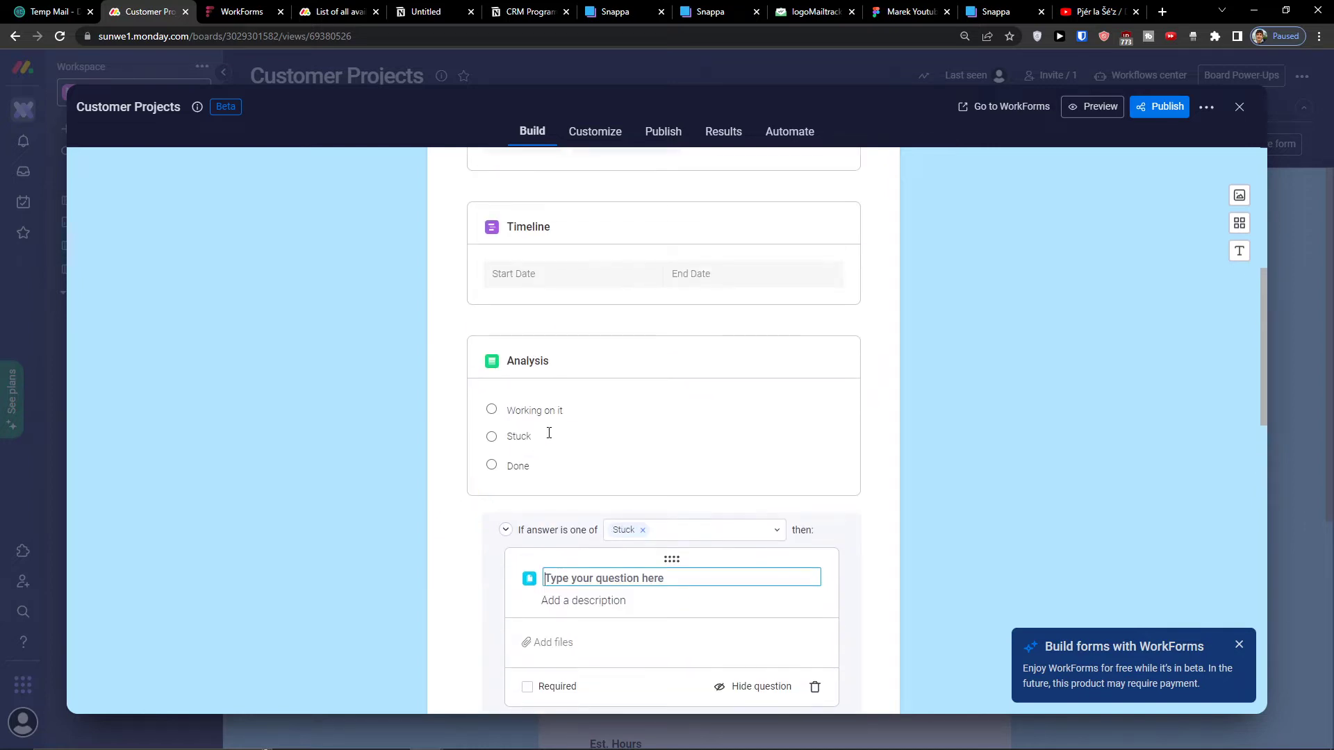
scroll(548, 432, up, 6)
scroll(549, 433, down, 5)
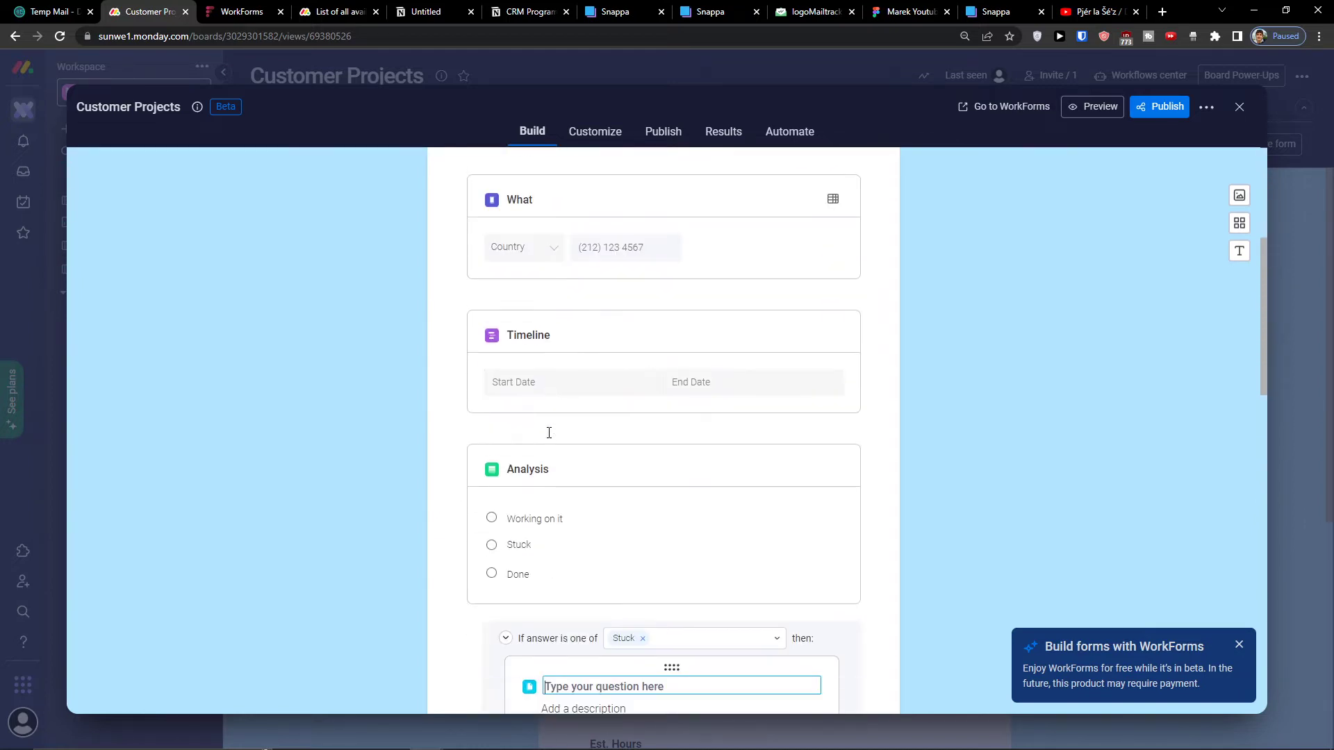
Step: Title the conditional file upload question "Upload a File or Screenshot where are you stuck"
scroll(549, 433, down, 2)
scroll(545, 435, up, 4)
scroll(544, 437, up, 2)
scroll(544, 437, down, 8)
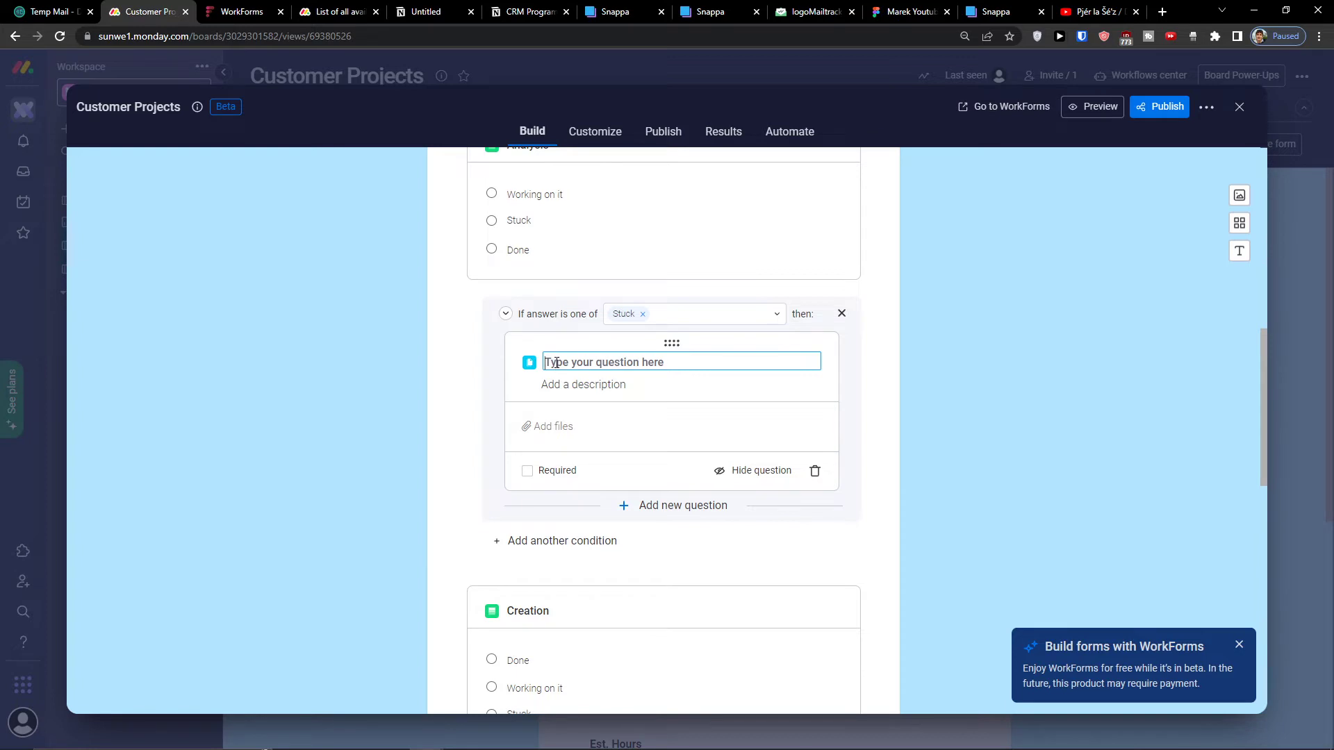
text(Upload a File or Screenshot where are you stuck)
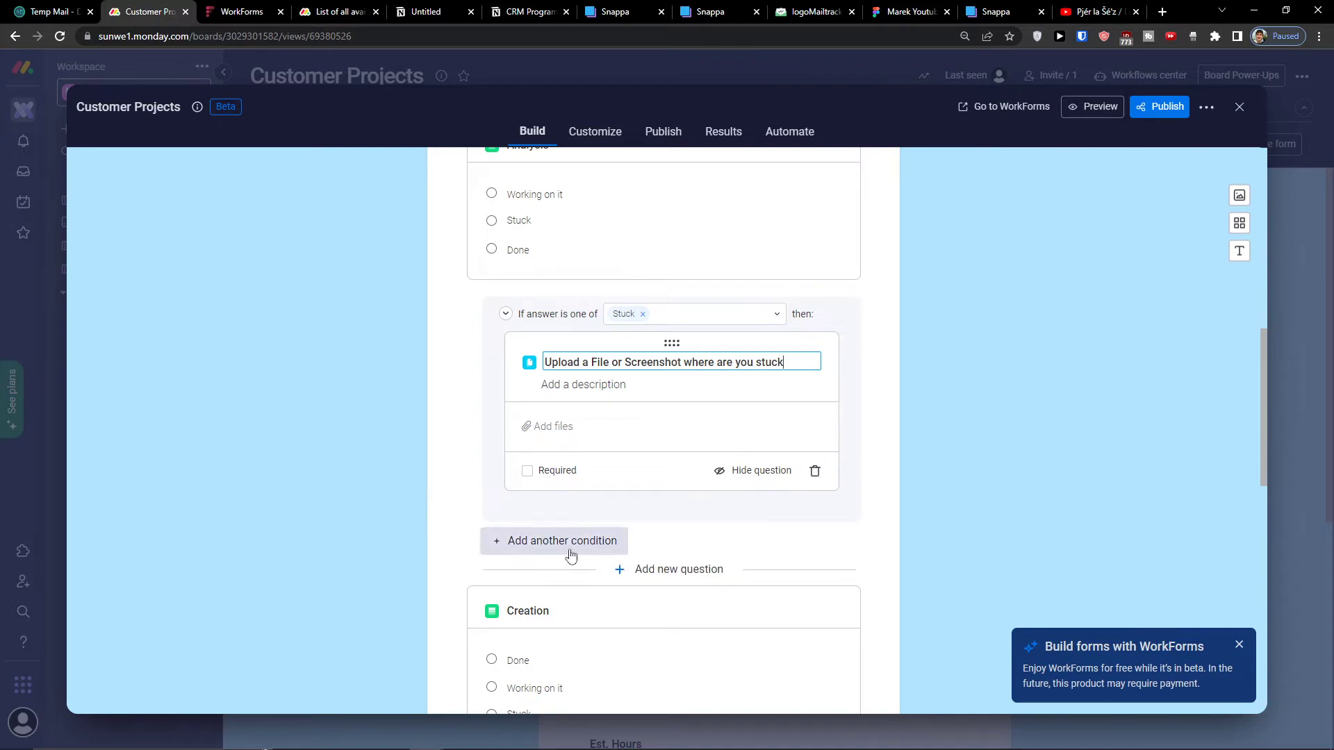
Step: Add a Rating question between the Analysis condition and the Creation question
click(672, 570)
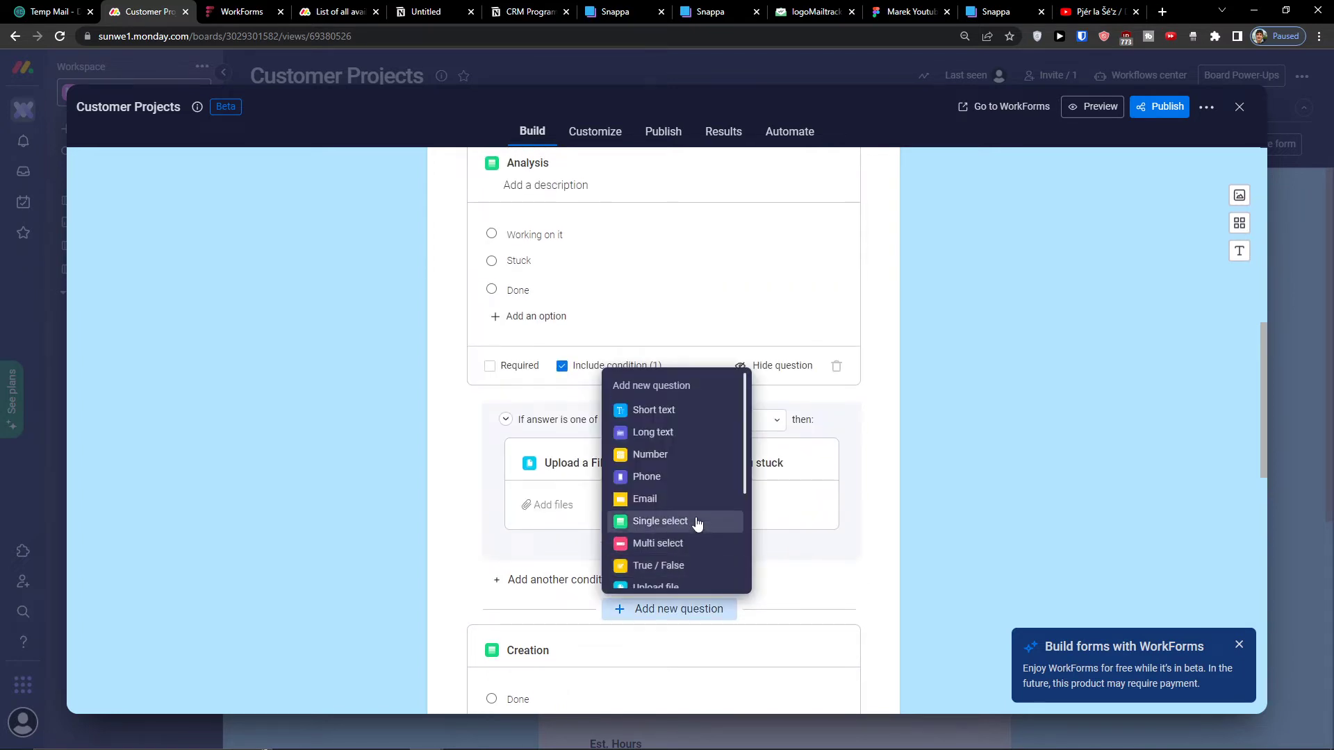
scroll(698, 514, down, 3)
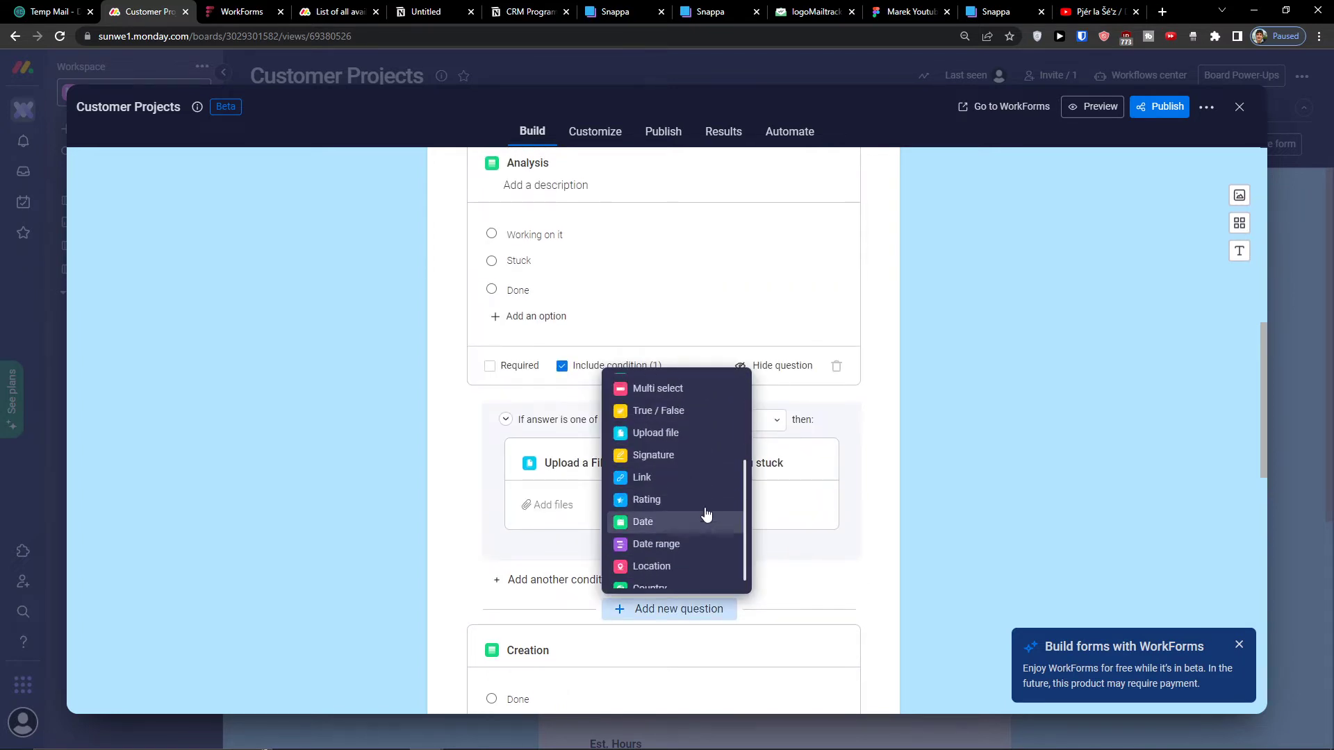
click(701, 488)
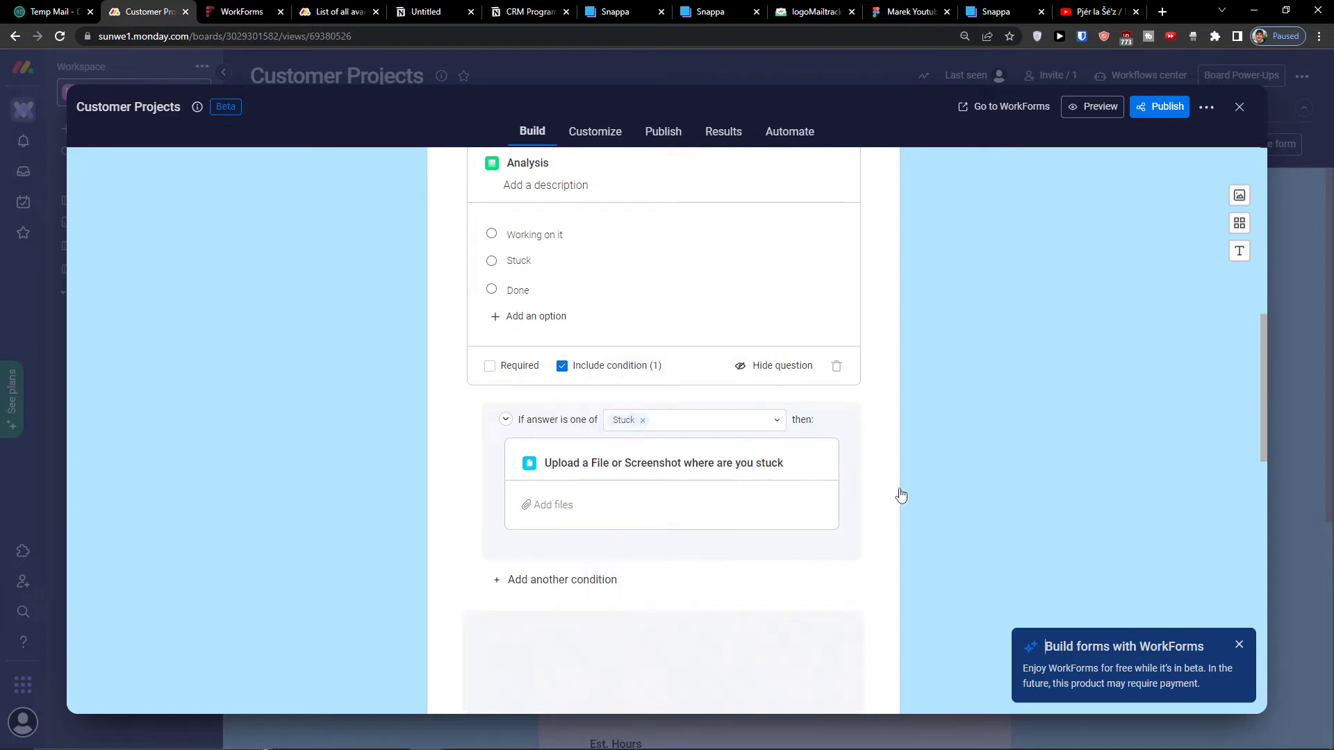
click(913, 459)
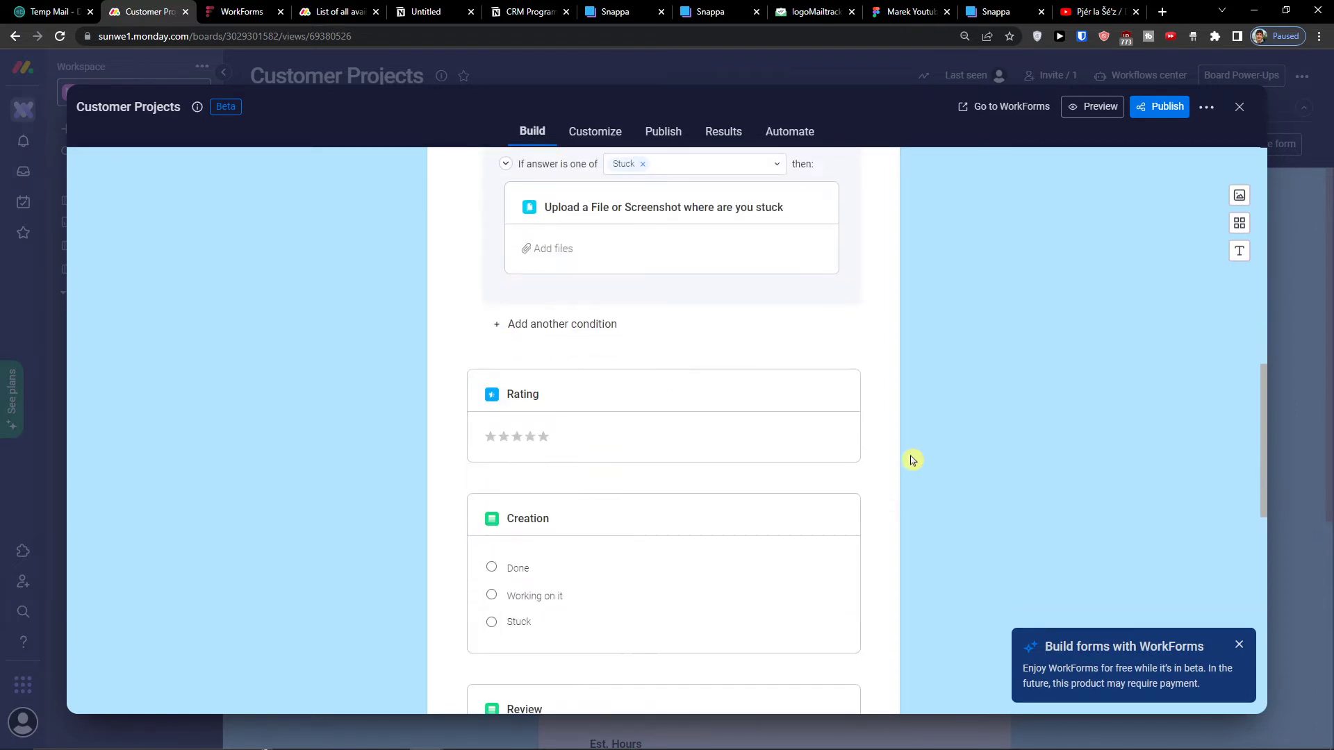
Step: Close the form editor, check the board's Main Table for the new question columns, and return to the Form view
click(1323, 202)
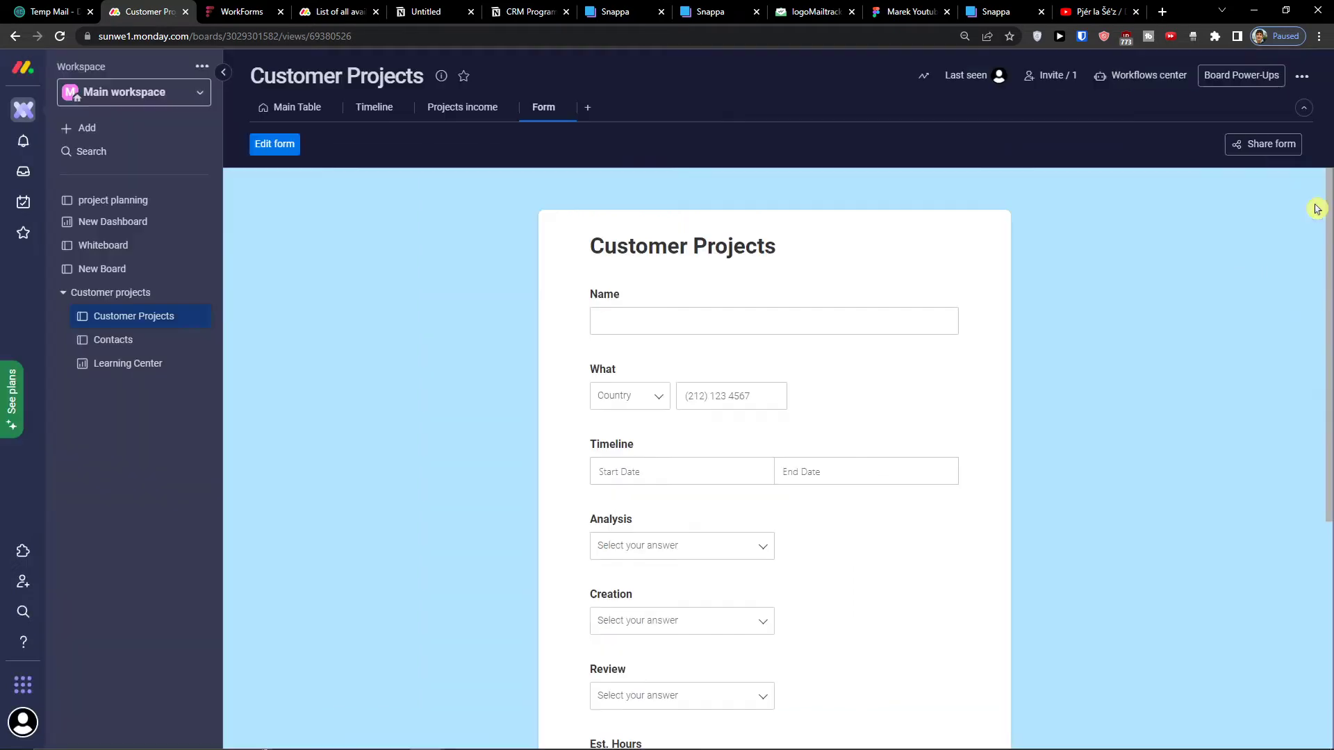
click(314, 119)
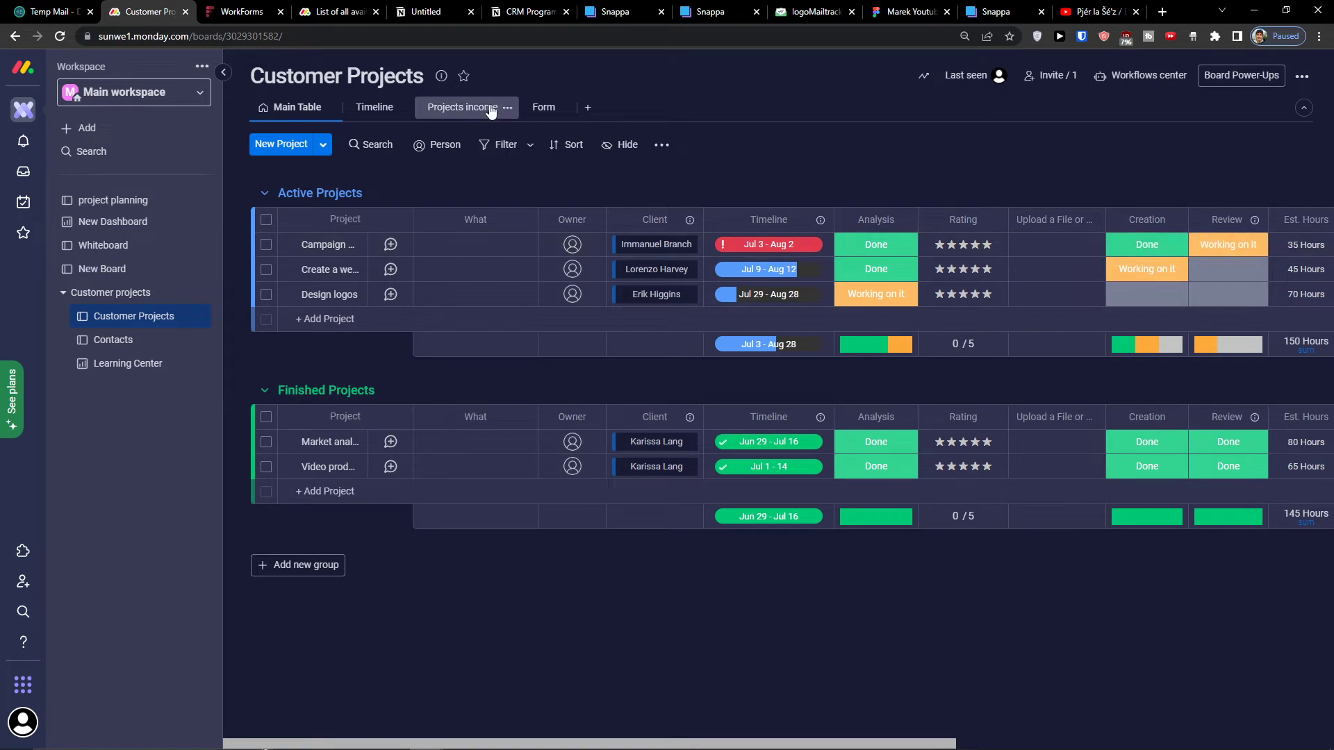
click(544, 107)
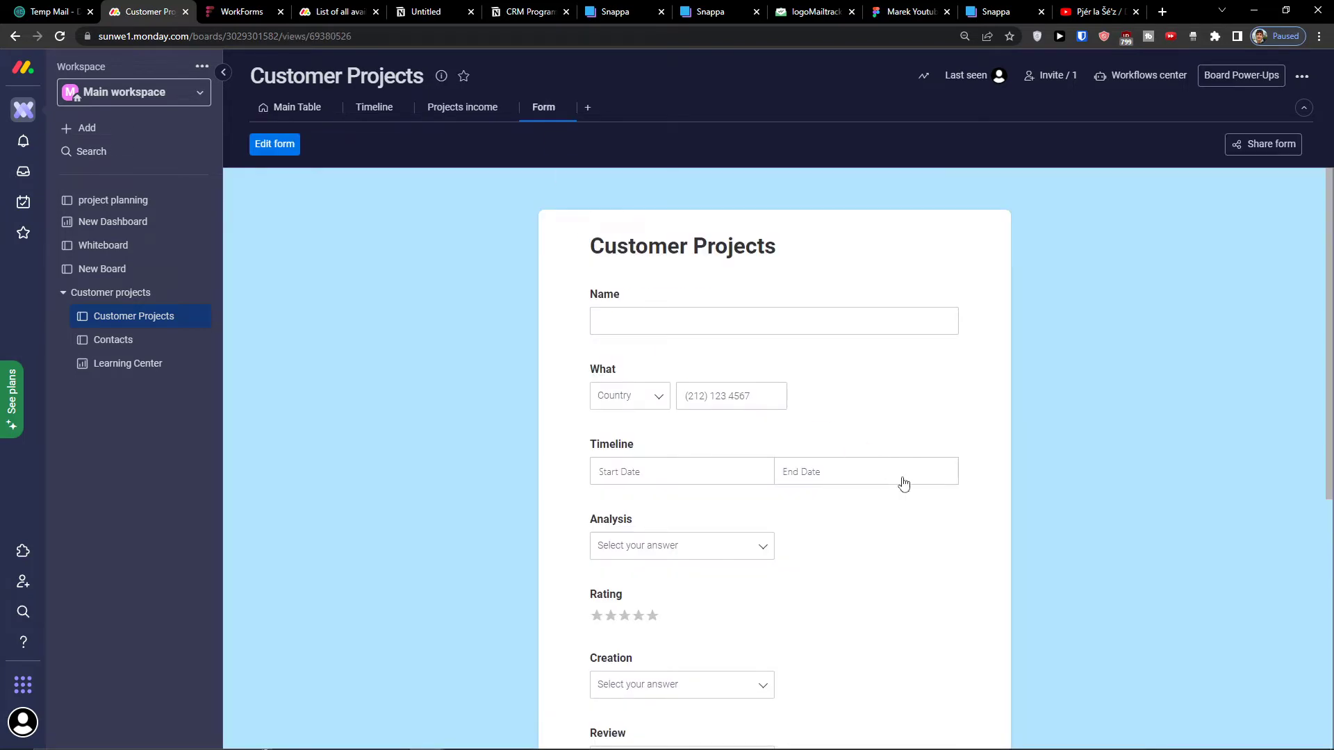
Step: Reopen the form for editing and add an Email question titled "Write your email address here" above the Rating question
click(287, 147)
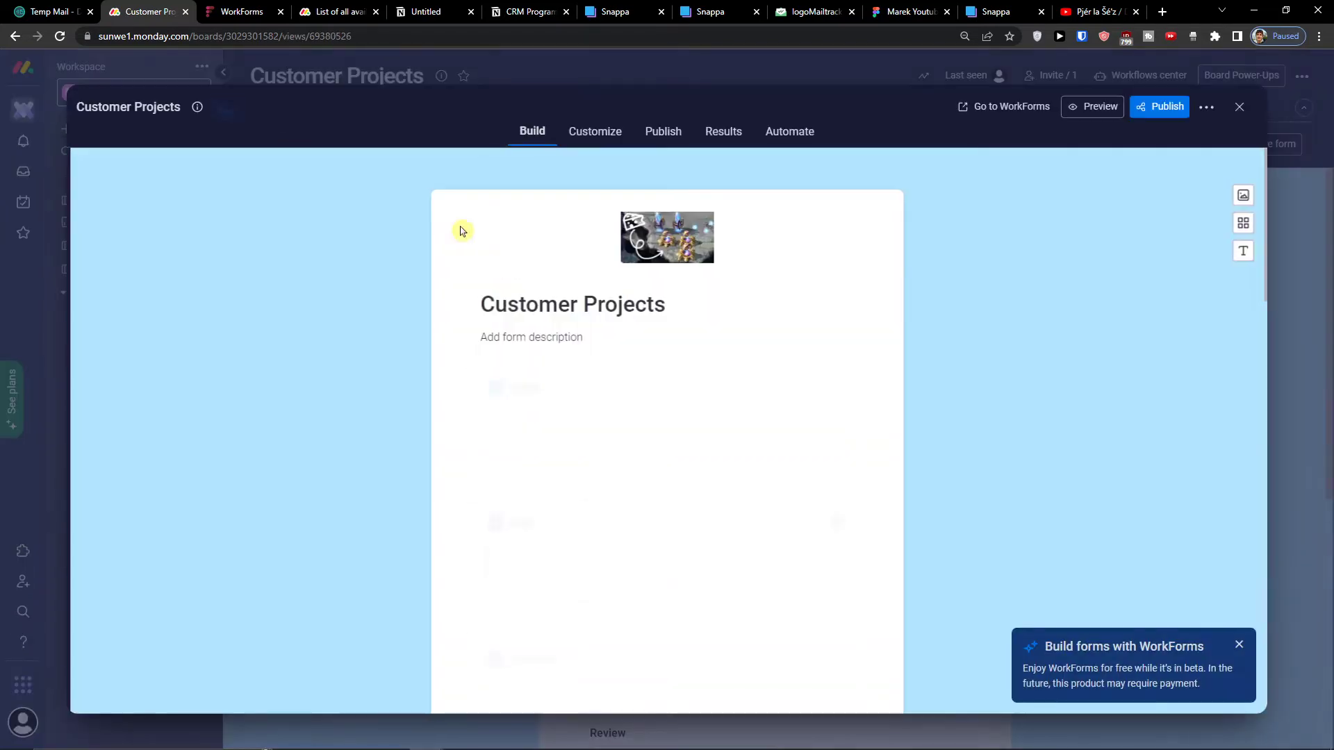
scroll(649, 451, down, 5)
scroll(658, 445, down, 2)
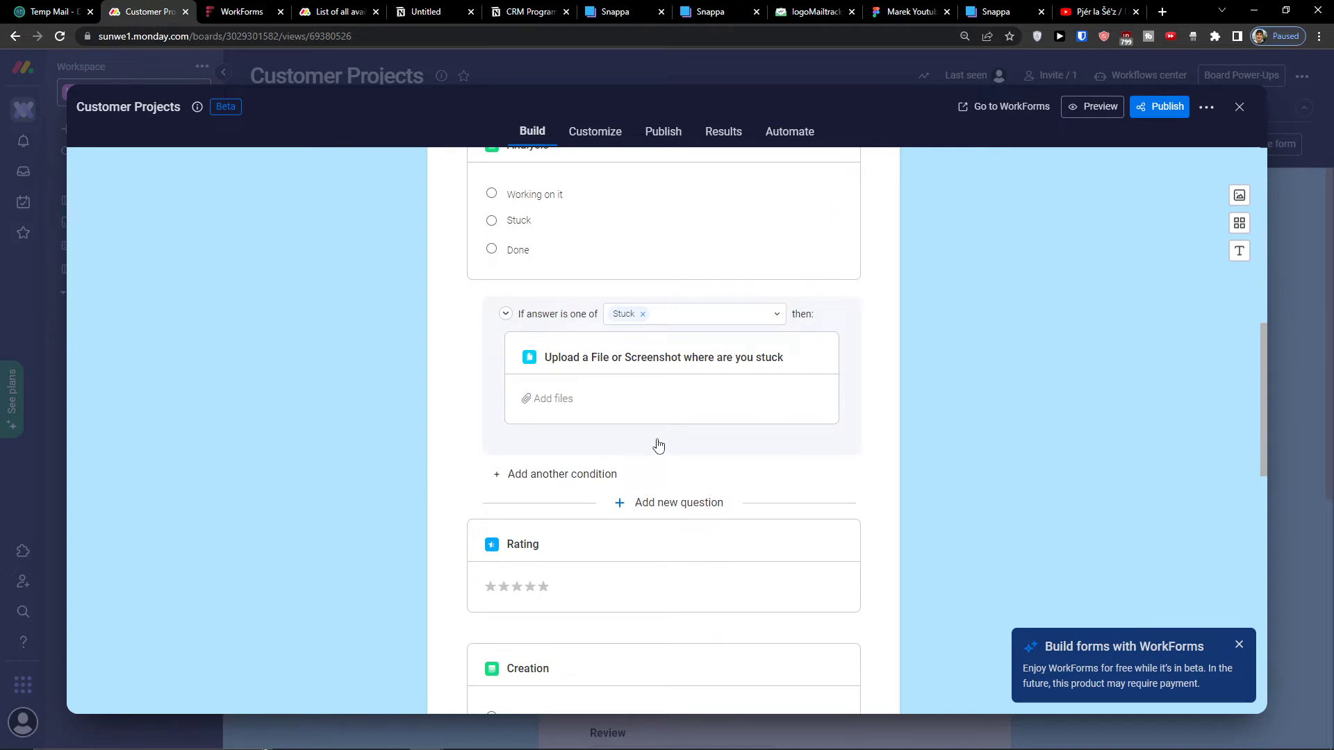
scroll(659, 445, down, 3)
click(632, 341)
scroll(643, 464, down, 3)
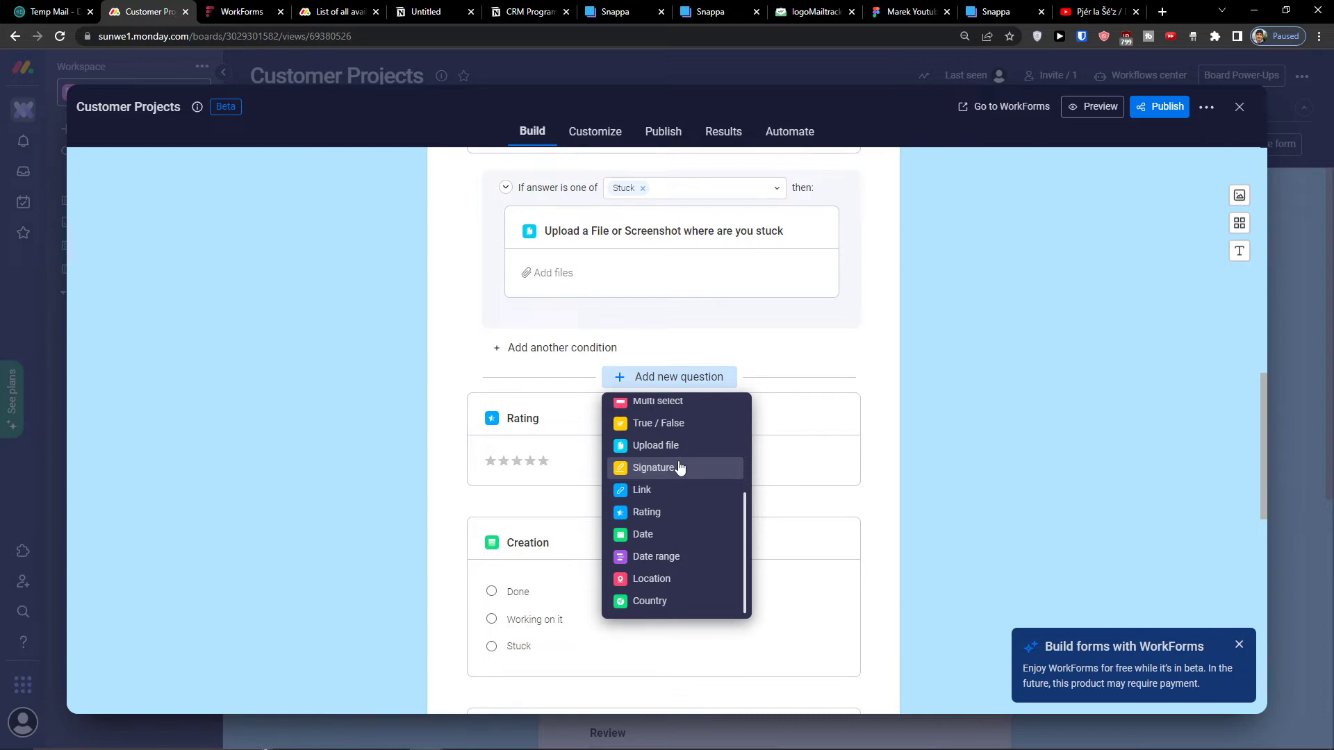
scroll(679, 467, up, 3)
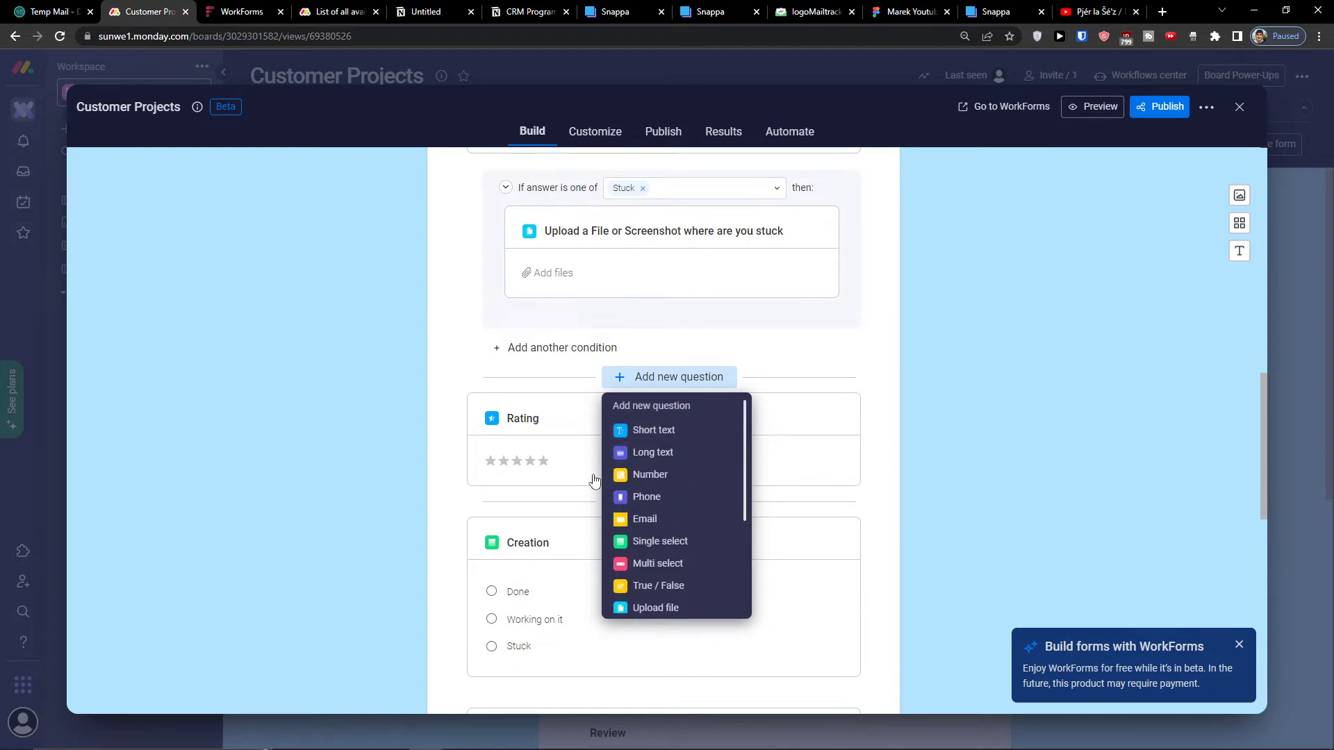
scroll(658, 512, down, 3)
scroll(658, 512, up, 3)
click(658, 518)
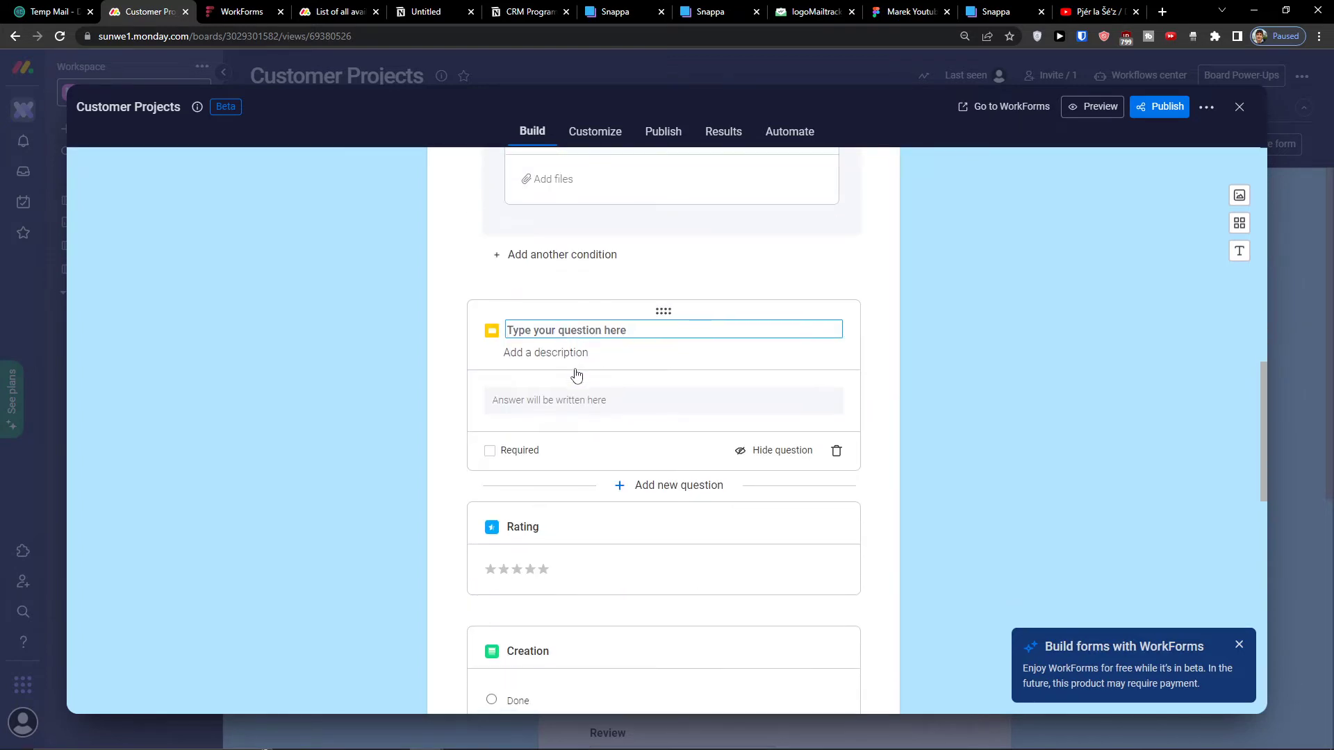
text(Write your email address here)
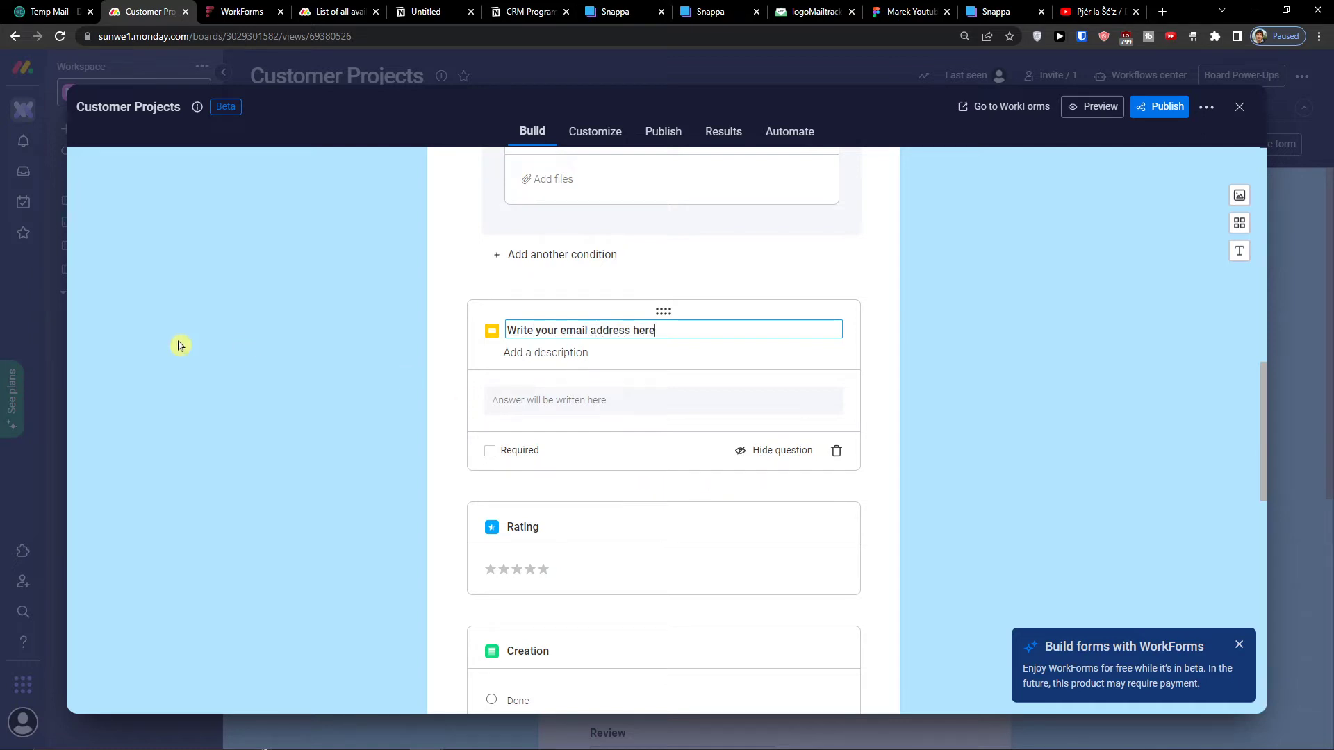
click(331, 338)
Step: Rename the Rating question as "Rate this form"
click(541, 458)
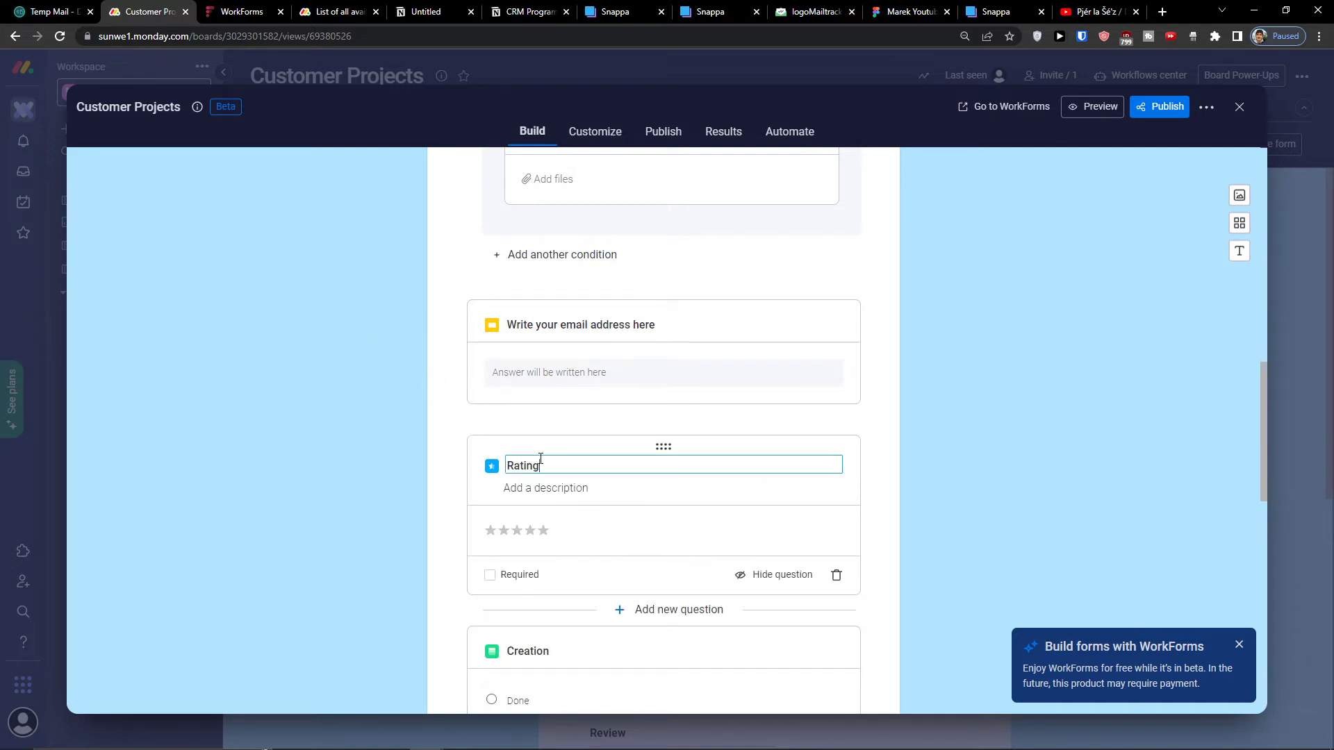
key(BackSpace)
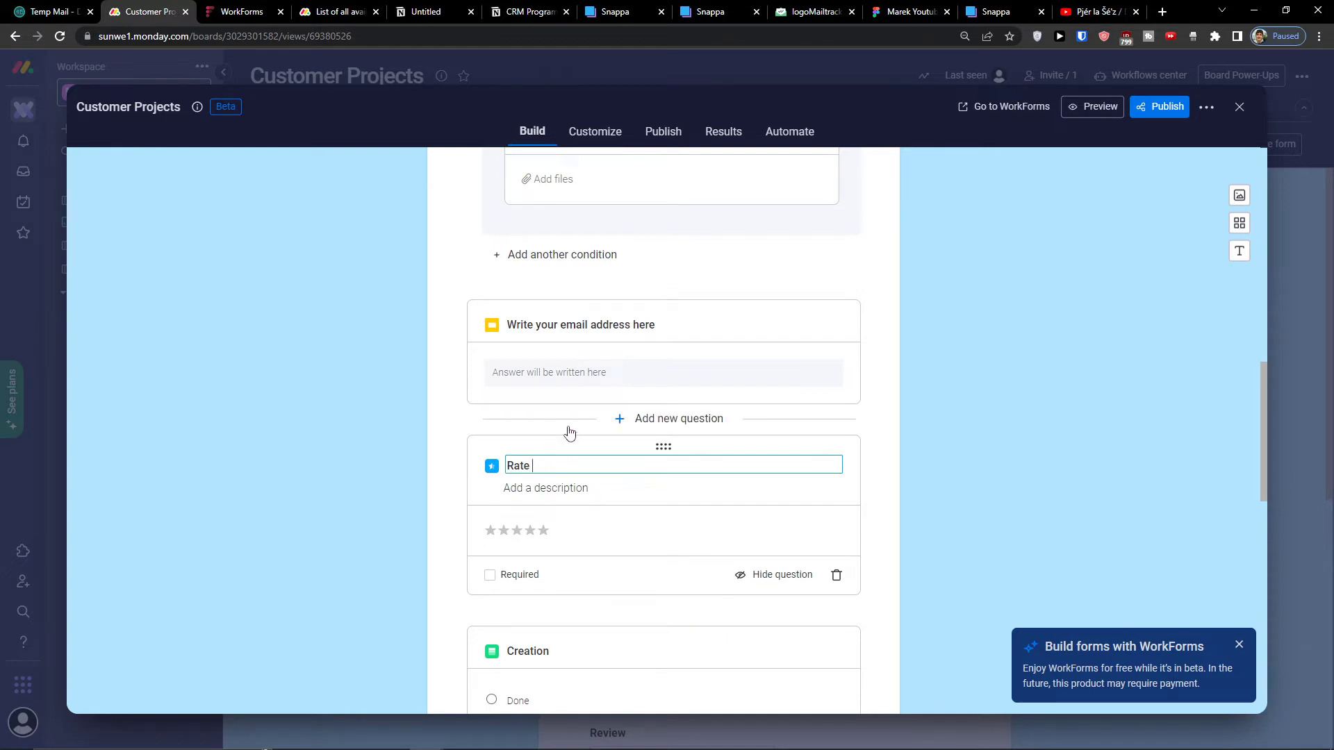
click(340, 350)
Step: Review the remaining questions in the form editor, then open the form preview and look through it
scroll(456, 551, down, 5)
scroll(517, 550, down, 5)
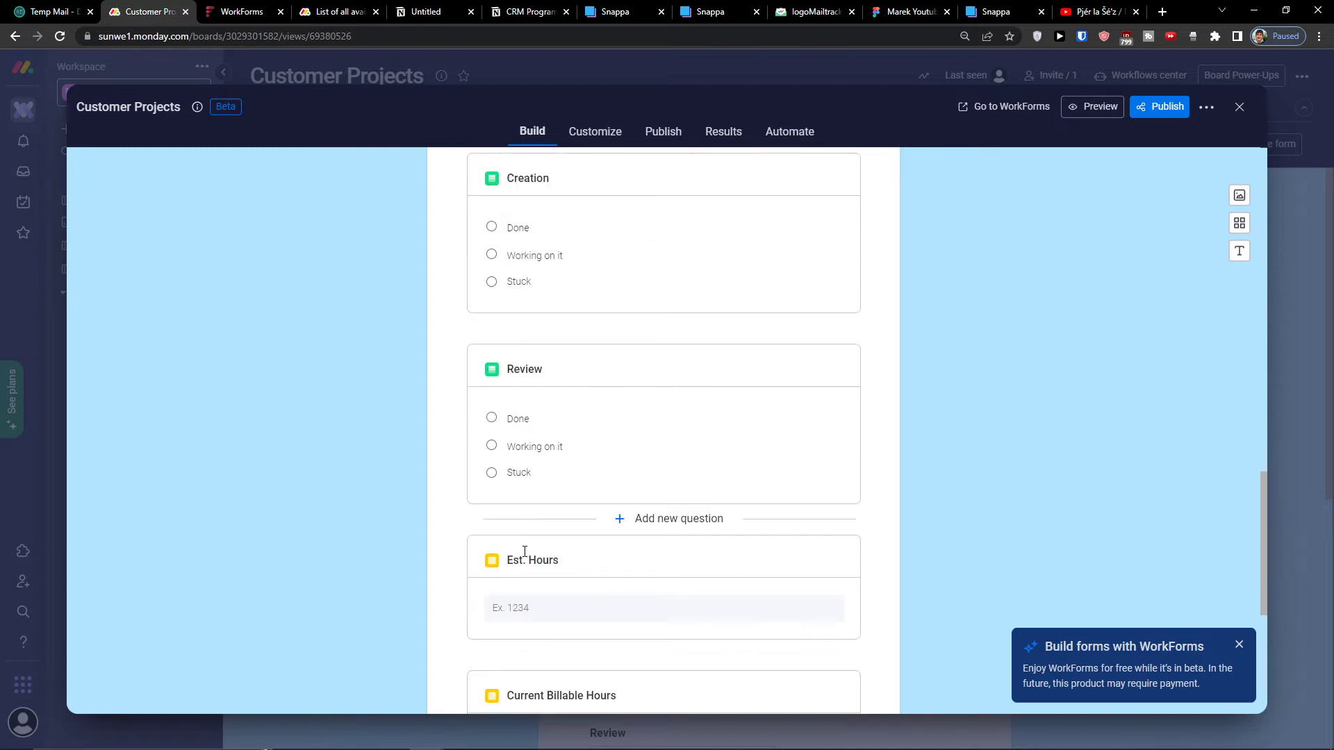
scroll(559, 554, down, 2)
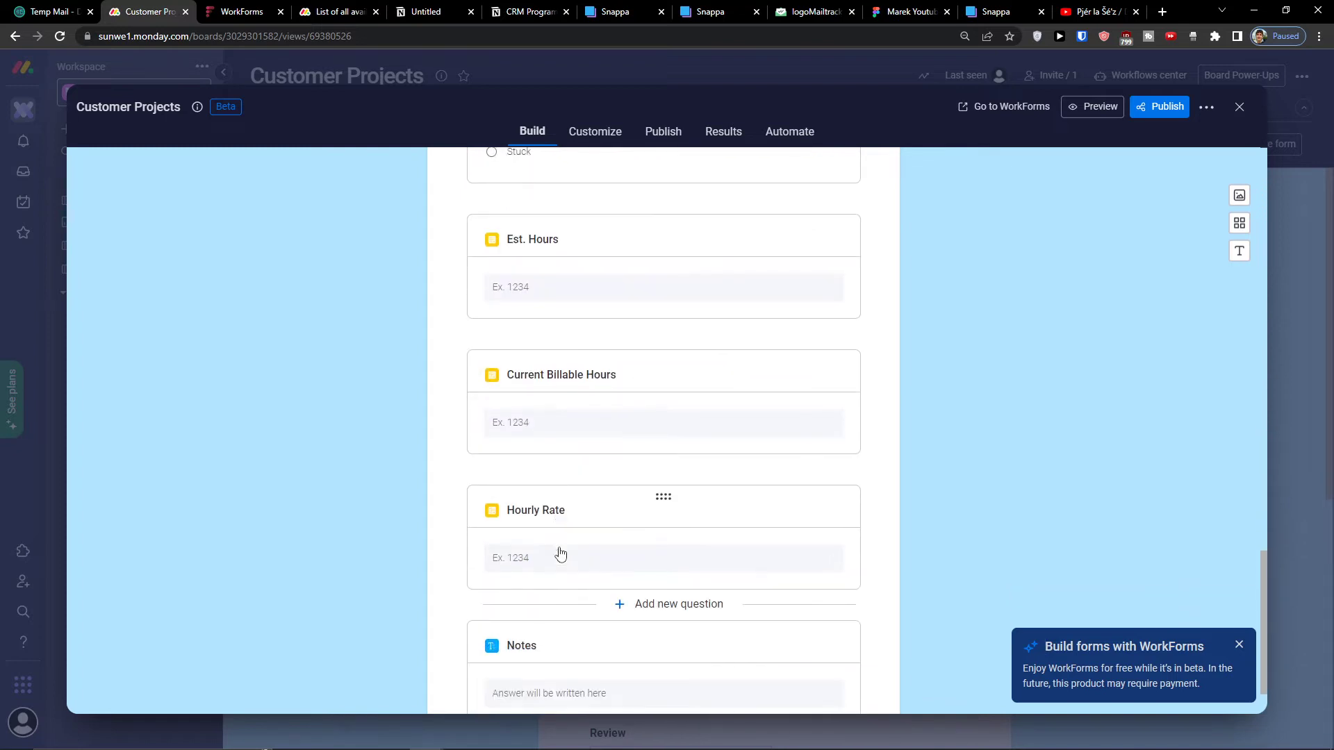
scroll(577, 450, up, 20)
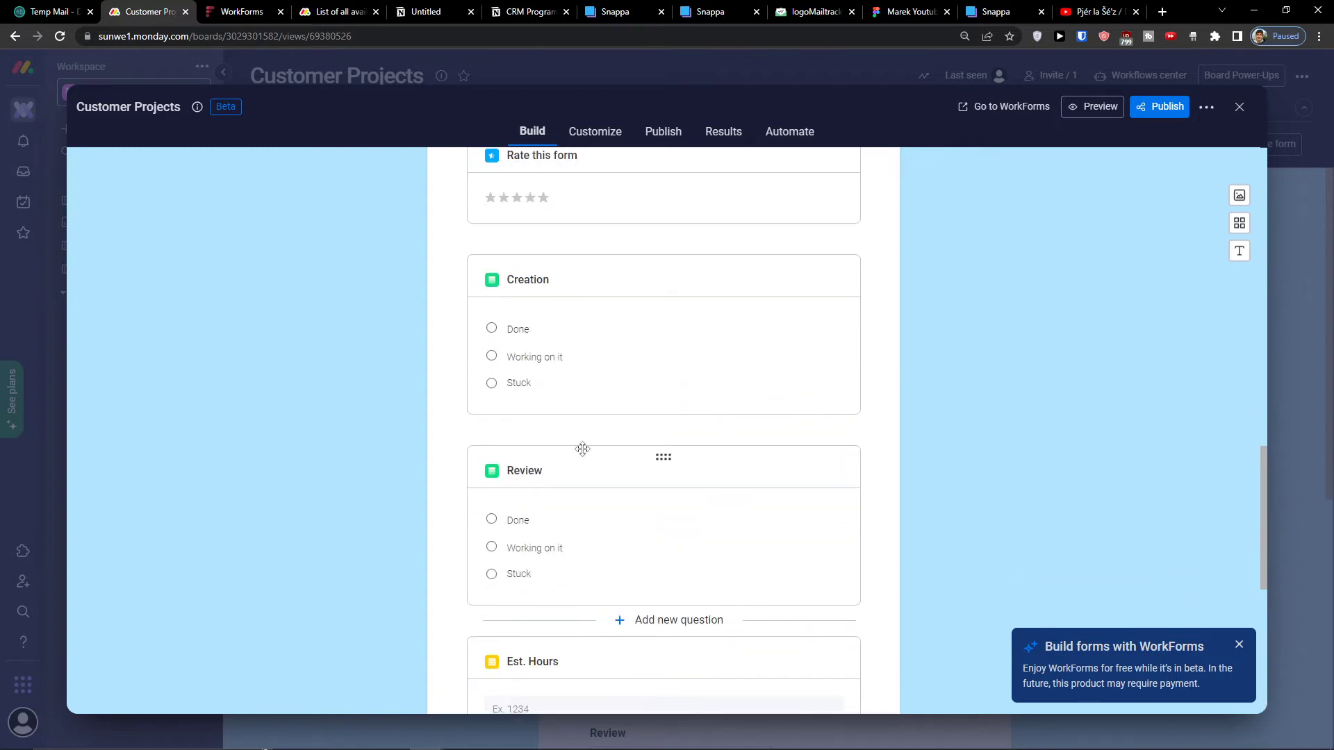
scroll(591, 462, up, 1)
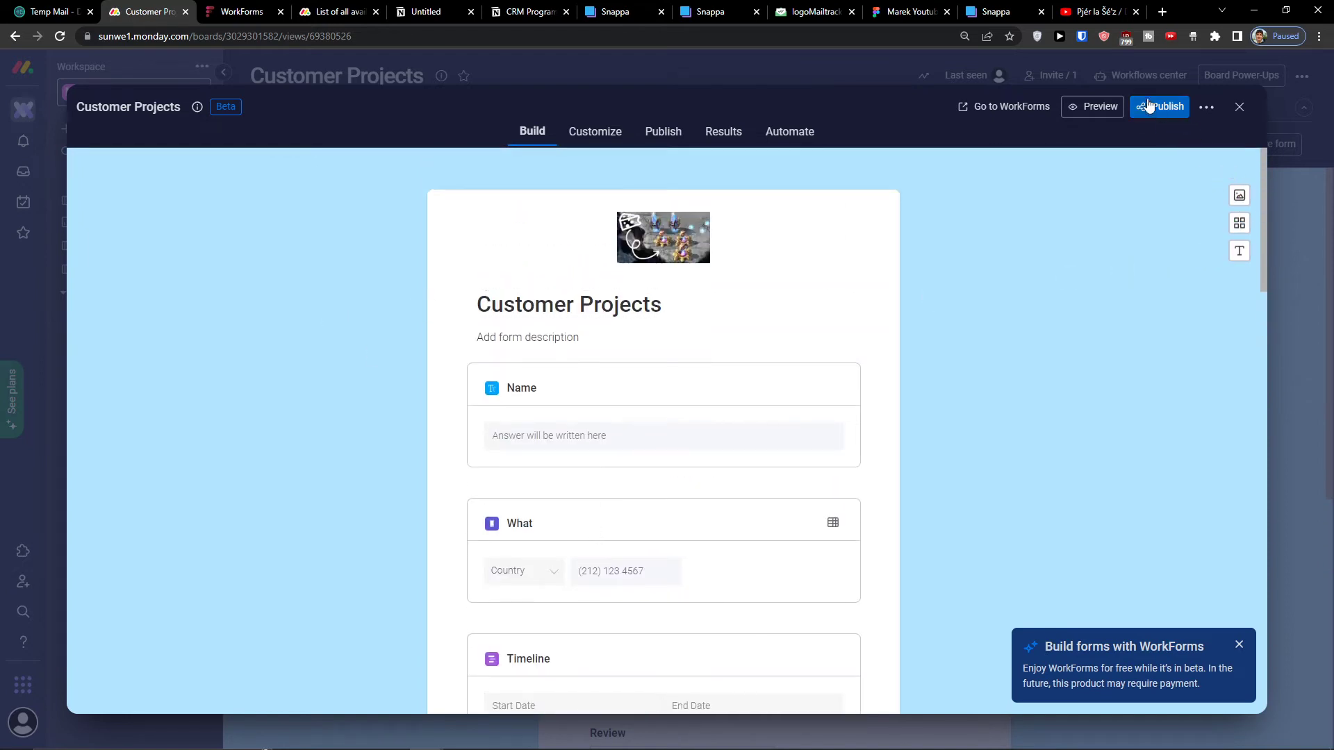
click(1097, 107)
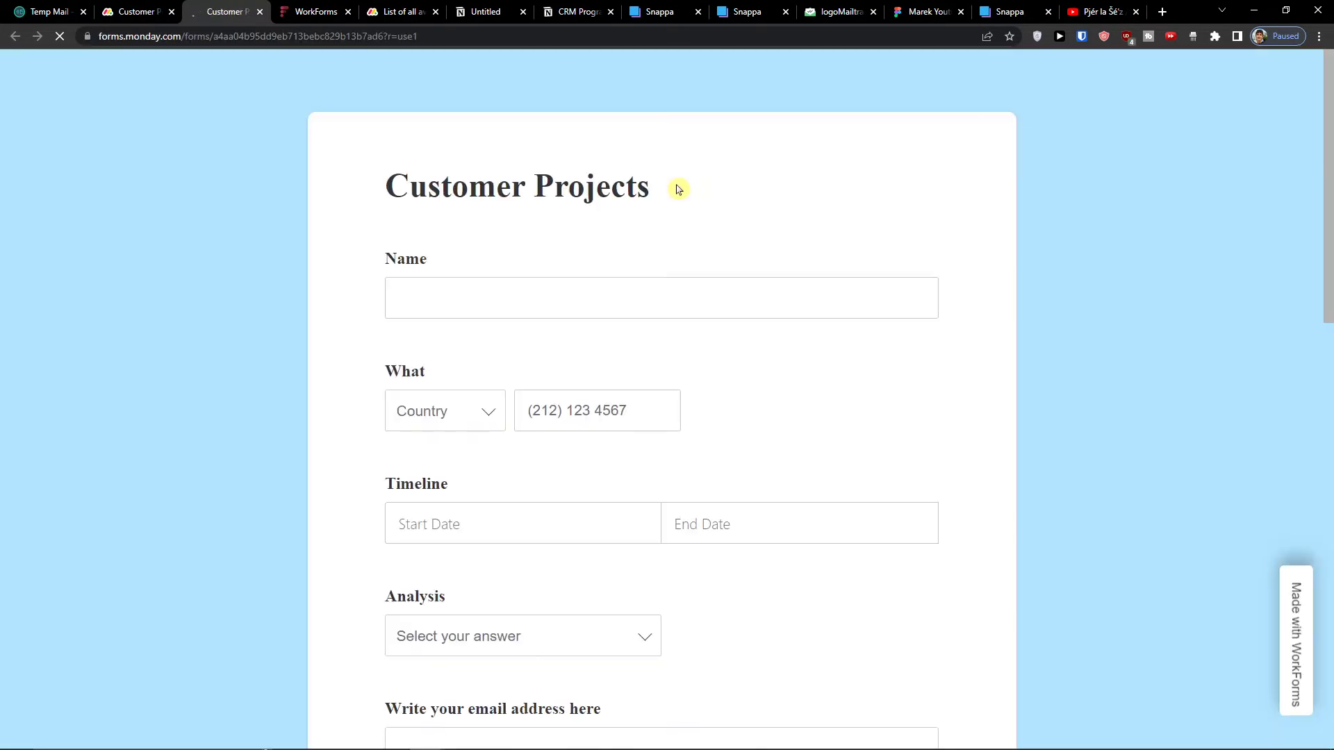
scroll(736, 400, down, 5)
scroll(652, 476, up, 2)
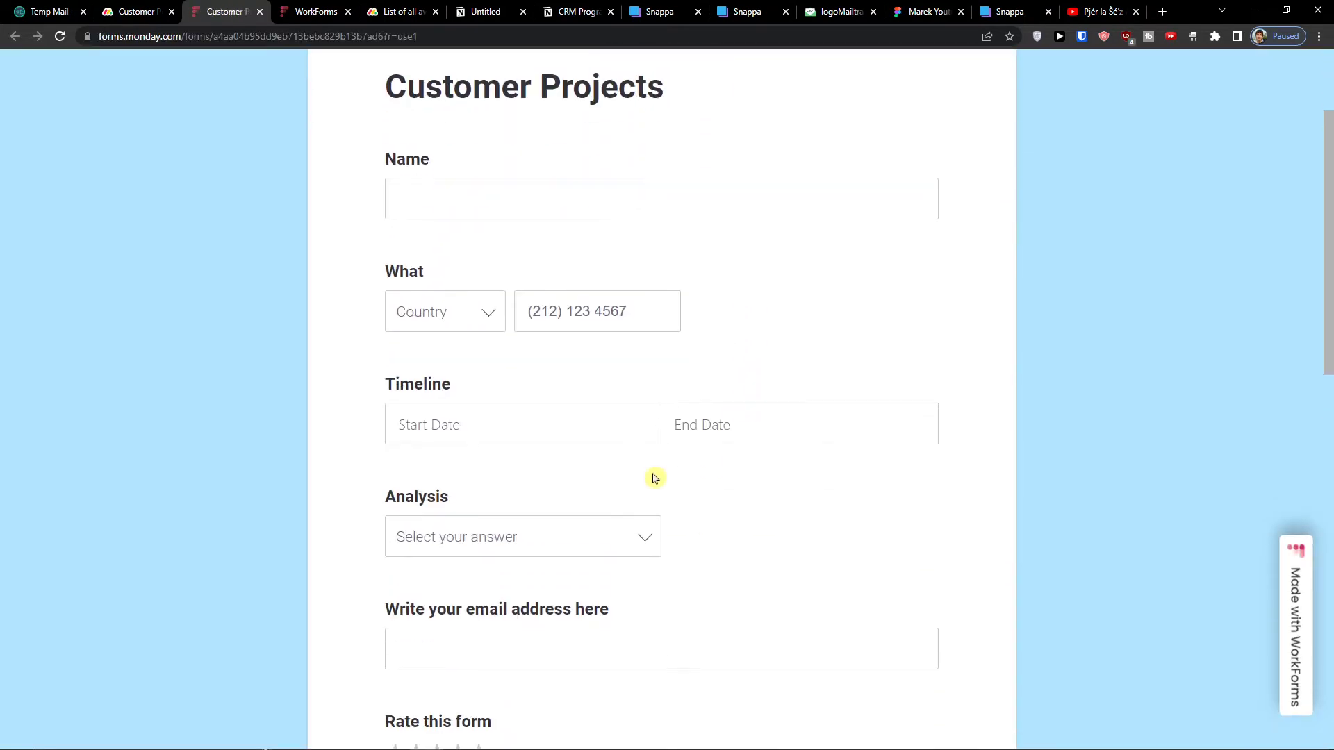
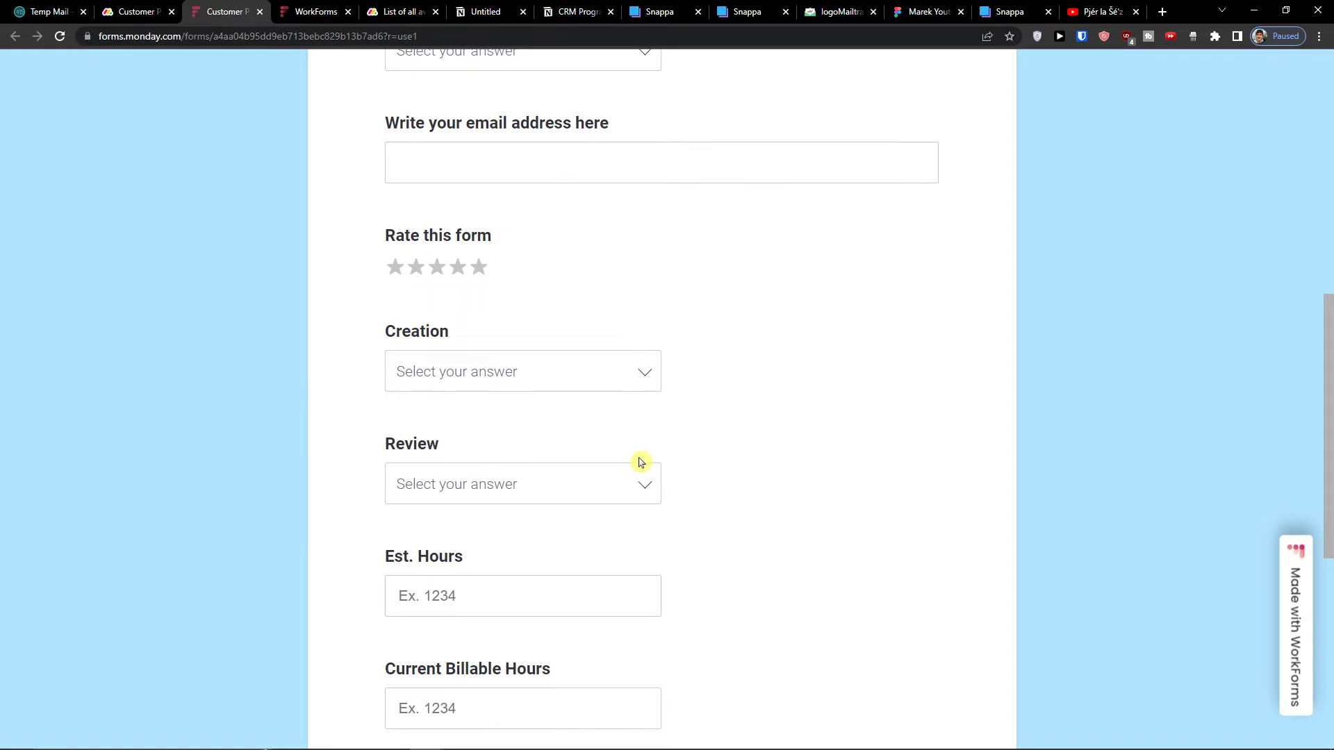
Step: Test the Analysis condition in the preview by answering Working on it and then Stuck
click(596, 380)
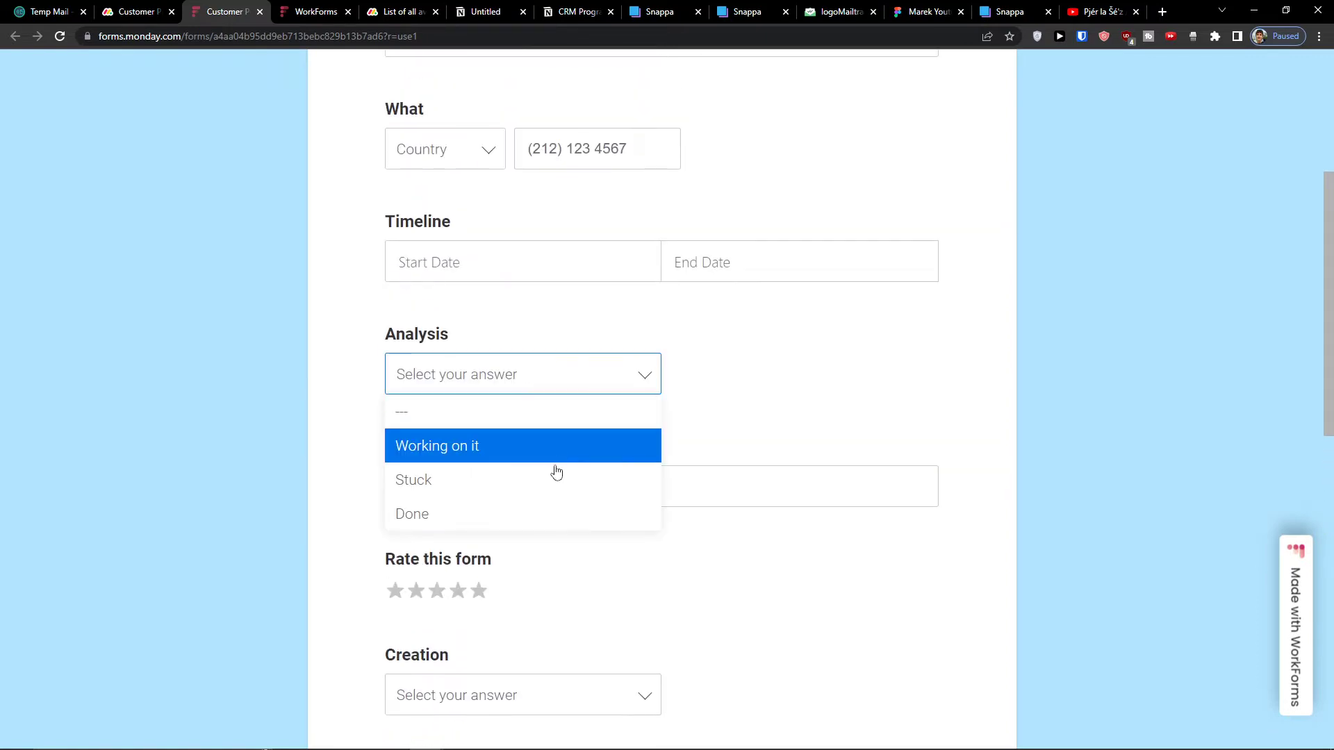
click(556, 475)
click(539, 394)
click(455, 445)
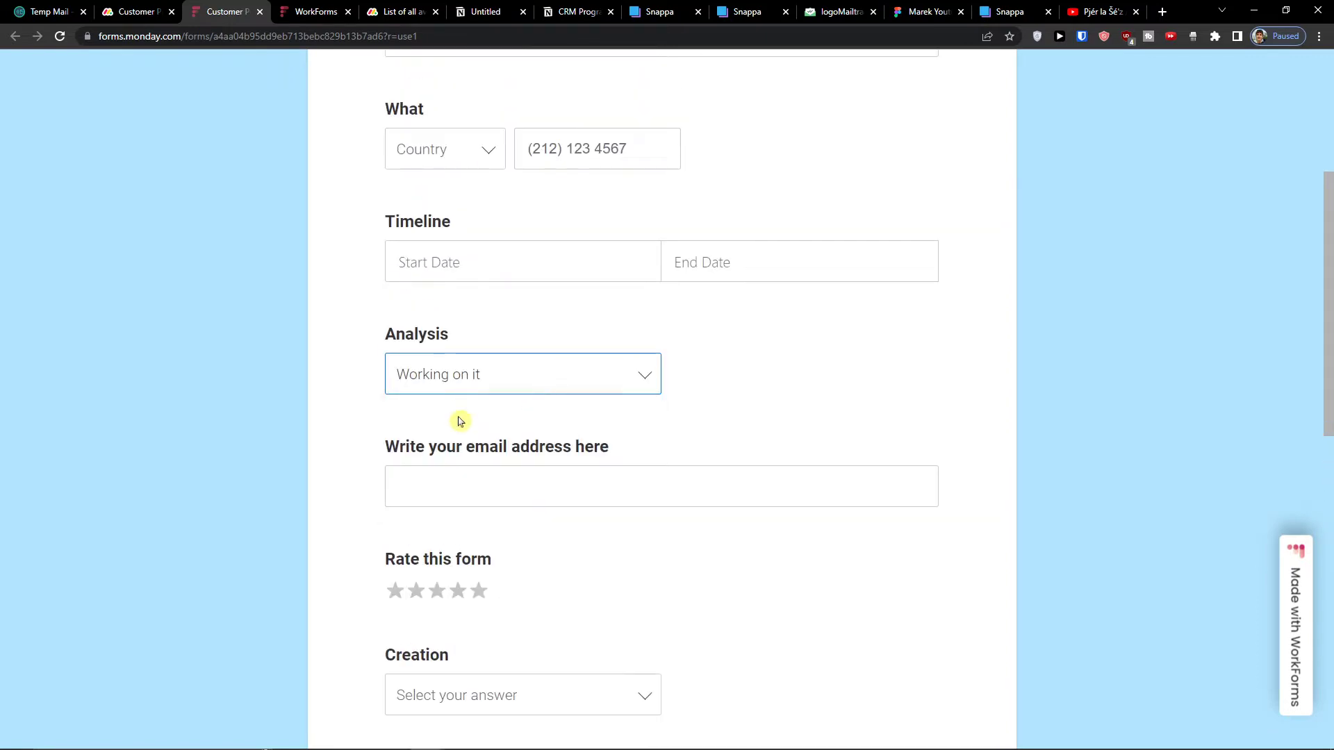
click(517, 382)
click(517, 471)
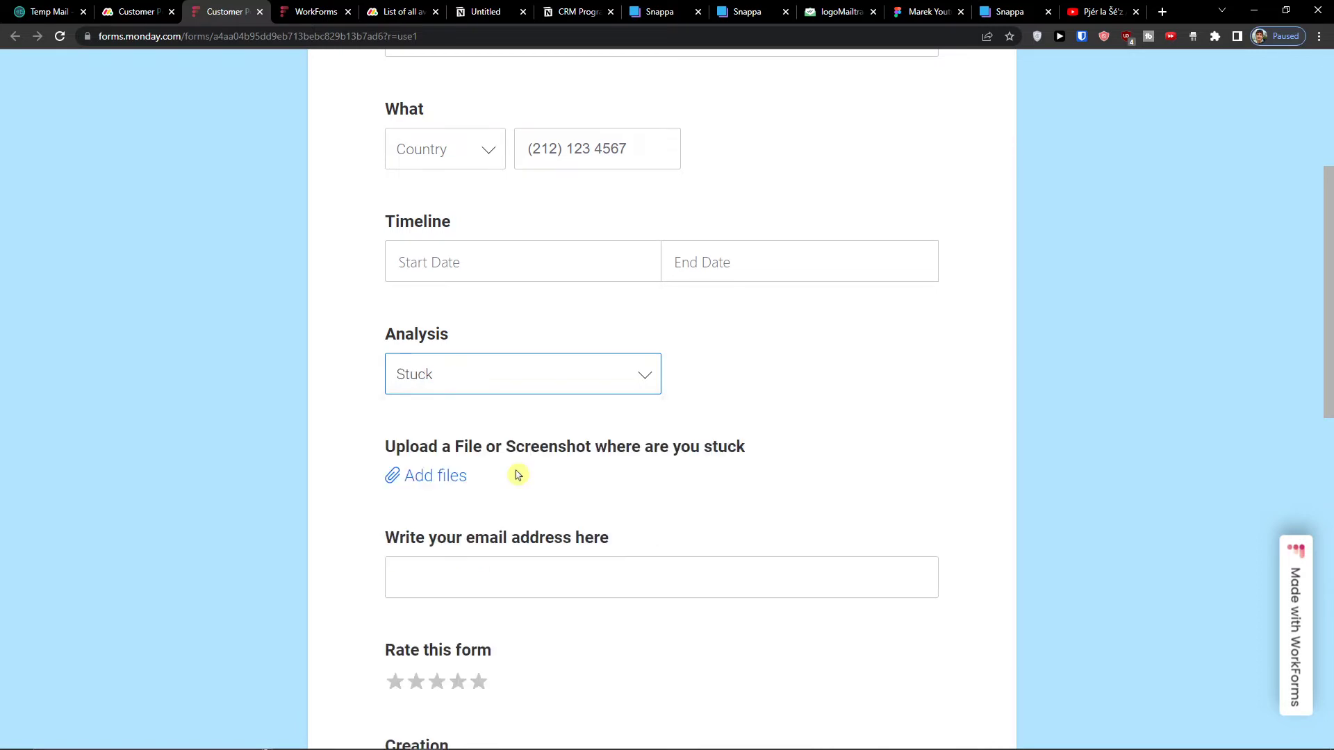
drag(483, 448, 668, 464)
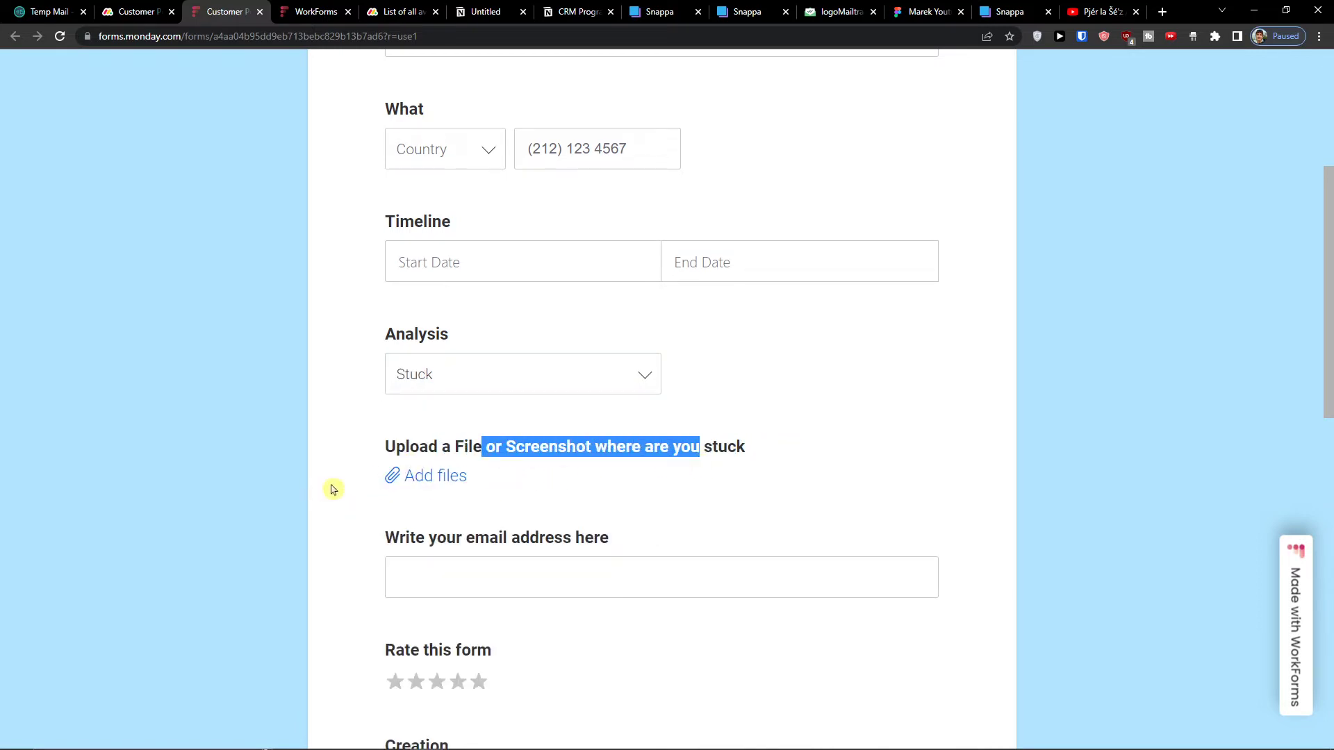
Step: Look through the previewed form down to its submission area, then return to the form editor
scroll(468, 506, down, 8)
scroll(489, 506, up, 10)
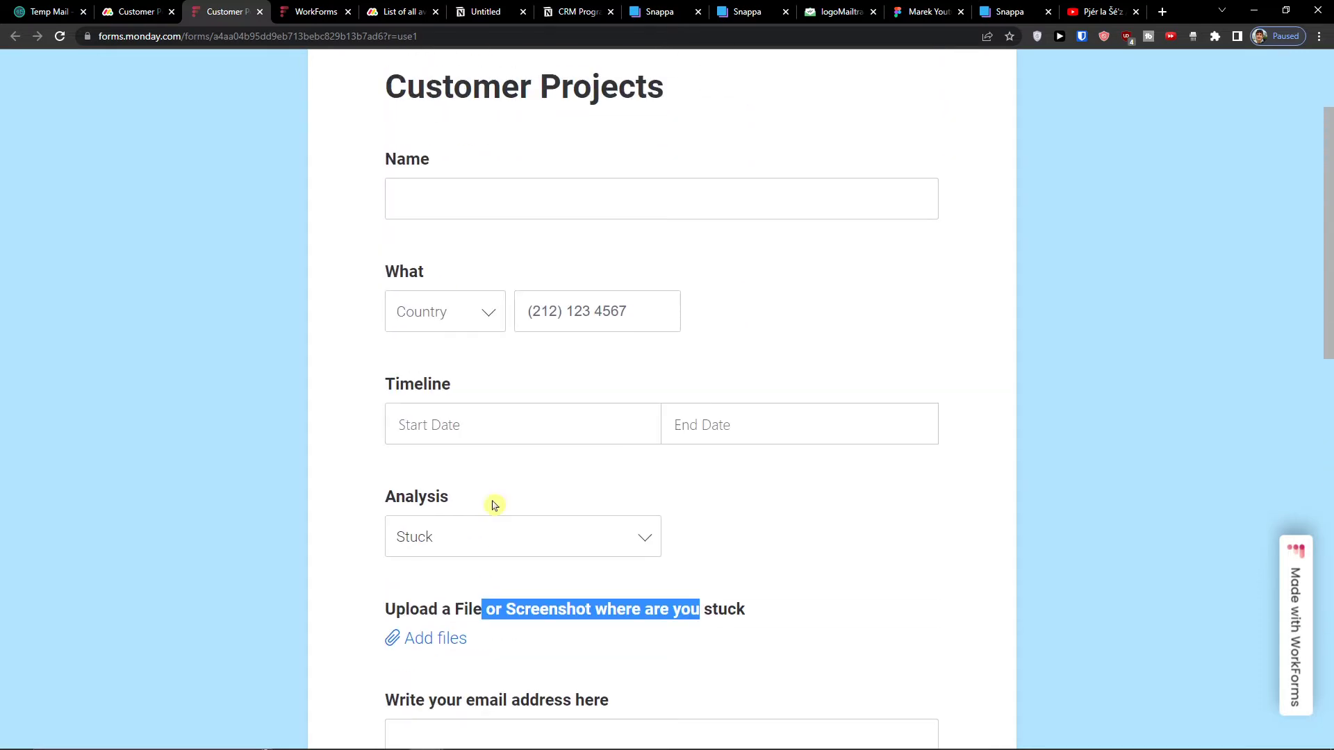
scroll(497, 507, down, 15)
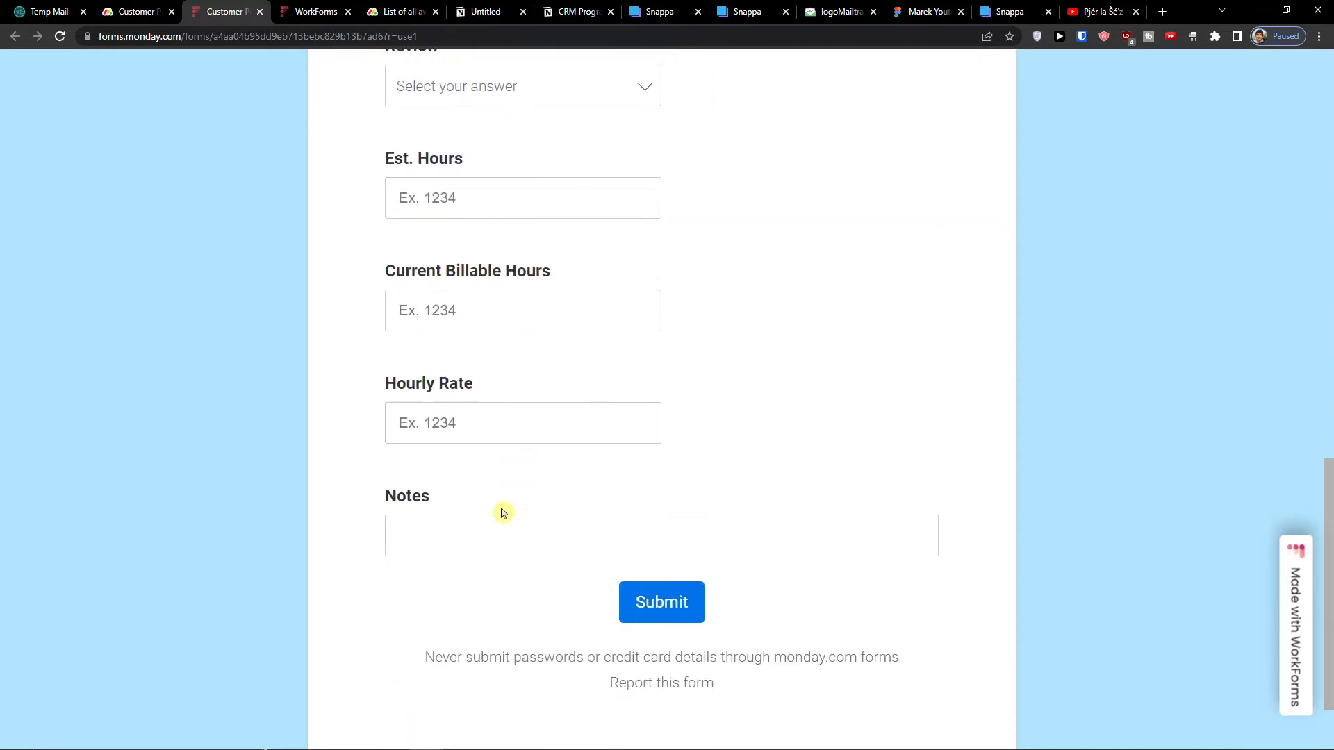
scroll(504, 513, down, 2)
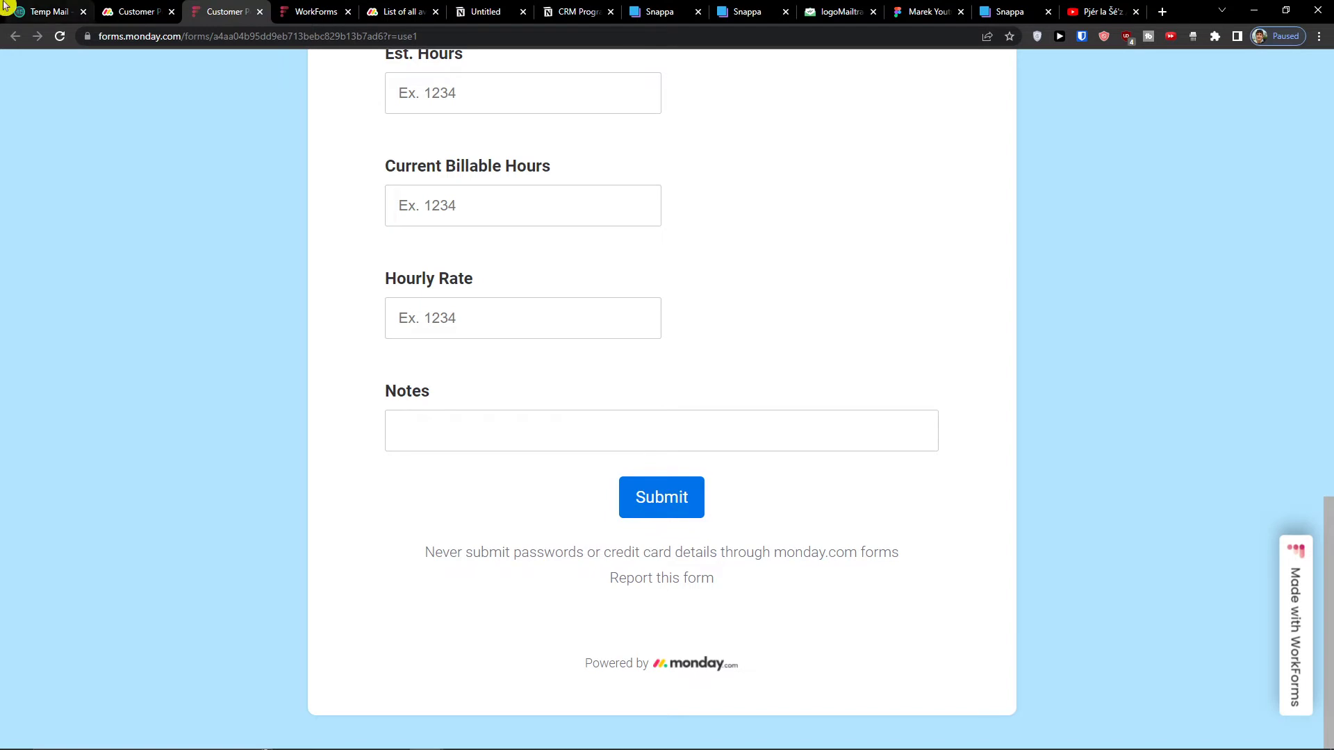
click(139, 11)
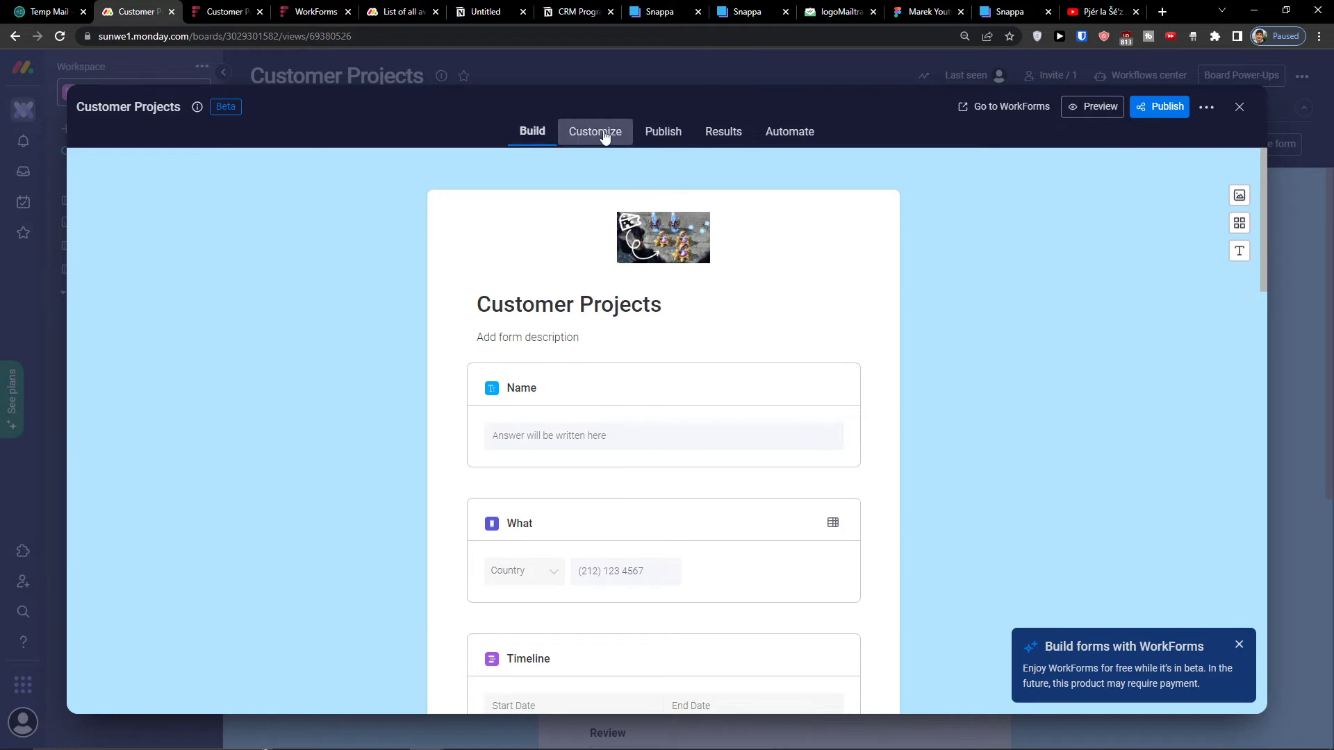
Step: Examine the form's view customization options, including survey presentation and branding, and open the After submission settings
click(628, 132)
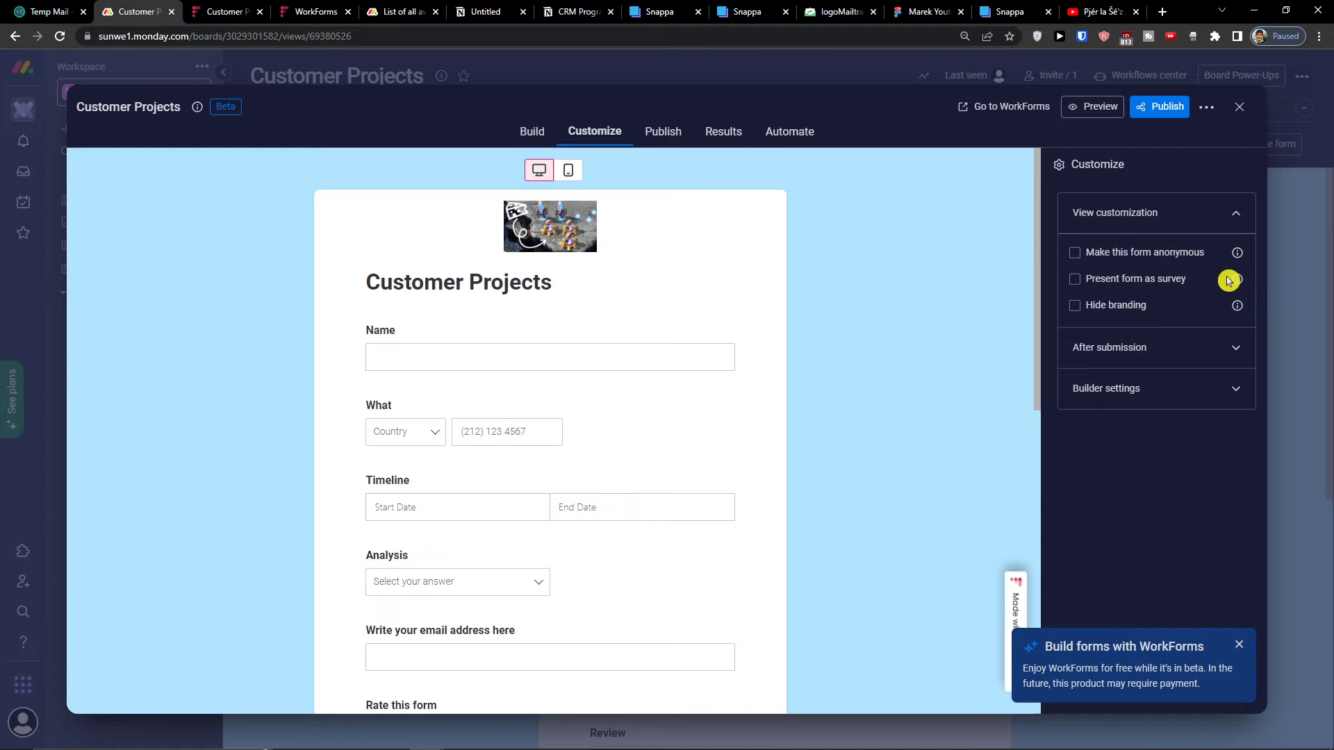
mouse_move(1240, 283)
mouse_move(1240, 311)
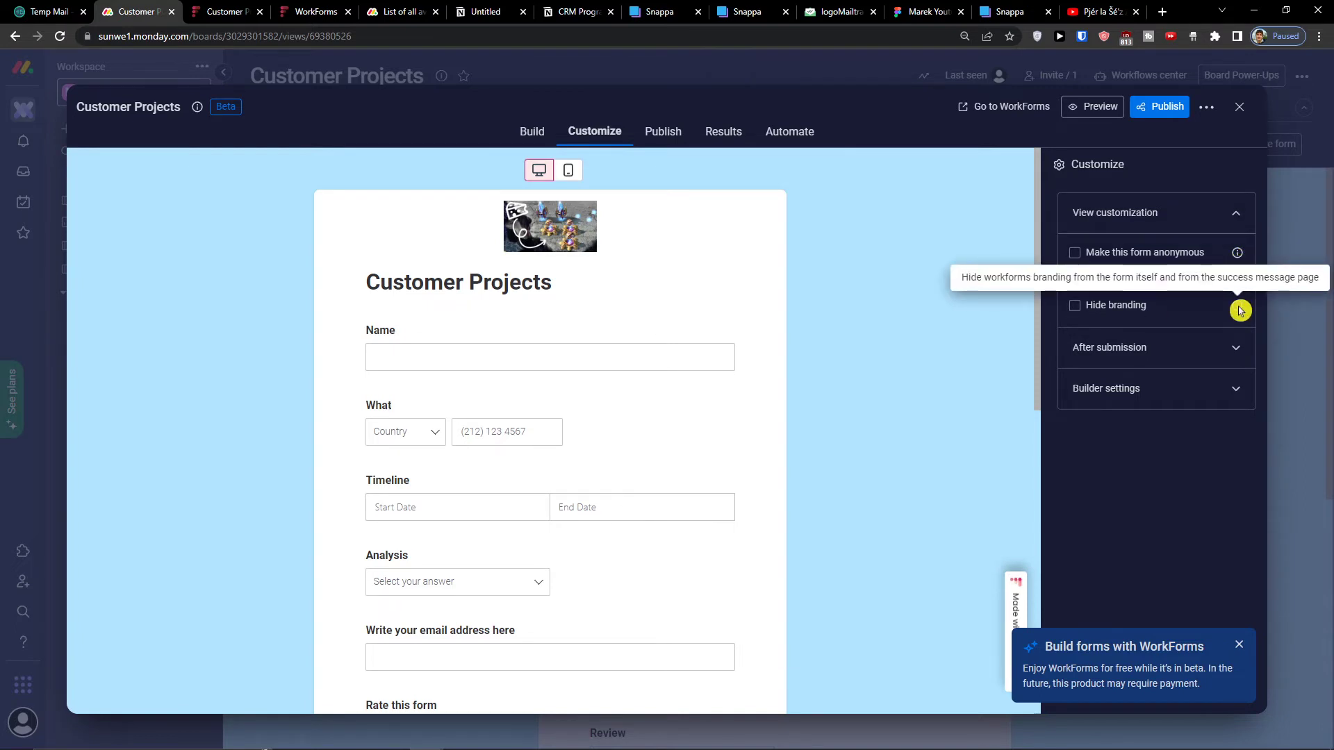
click(1221, 340)
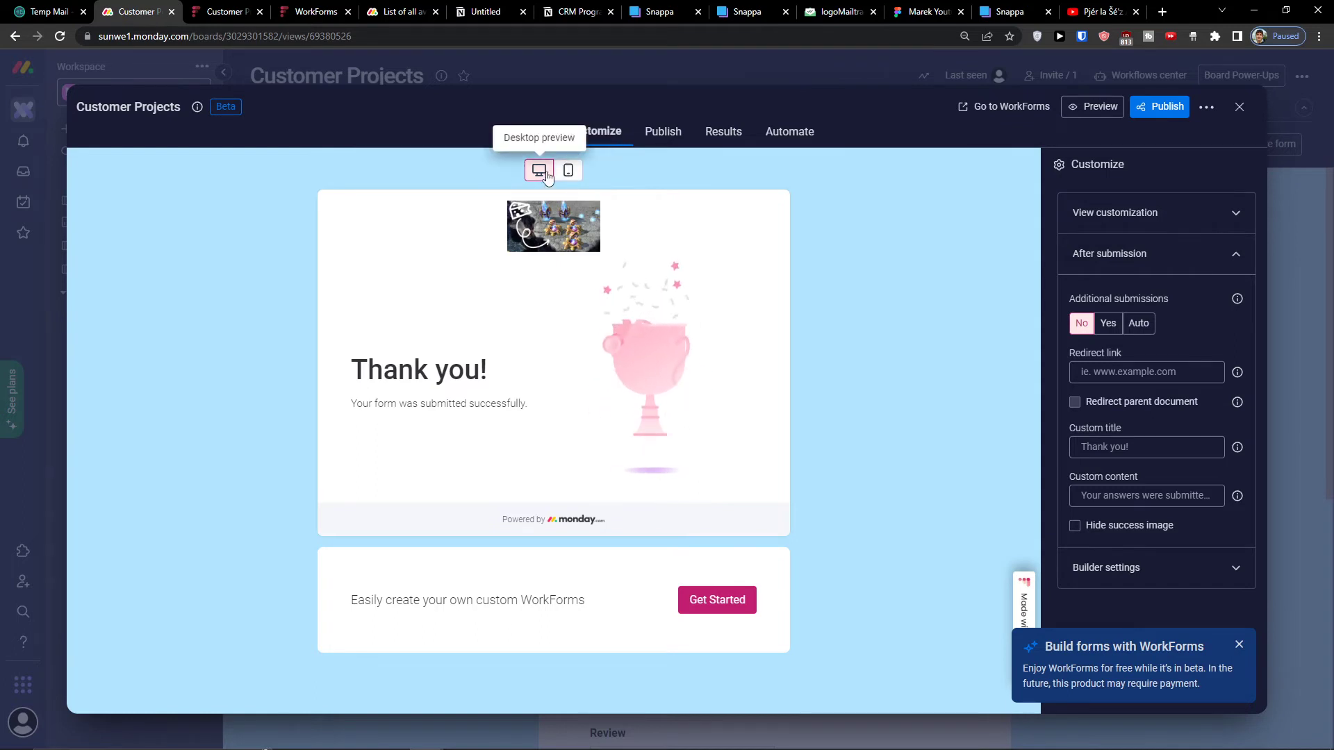
Step: Compare the thank-you page's mobile and desktop previews, then try setting Additional submissions to Yes and return it to No
click(569, 171)
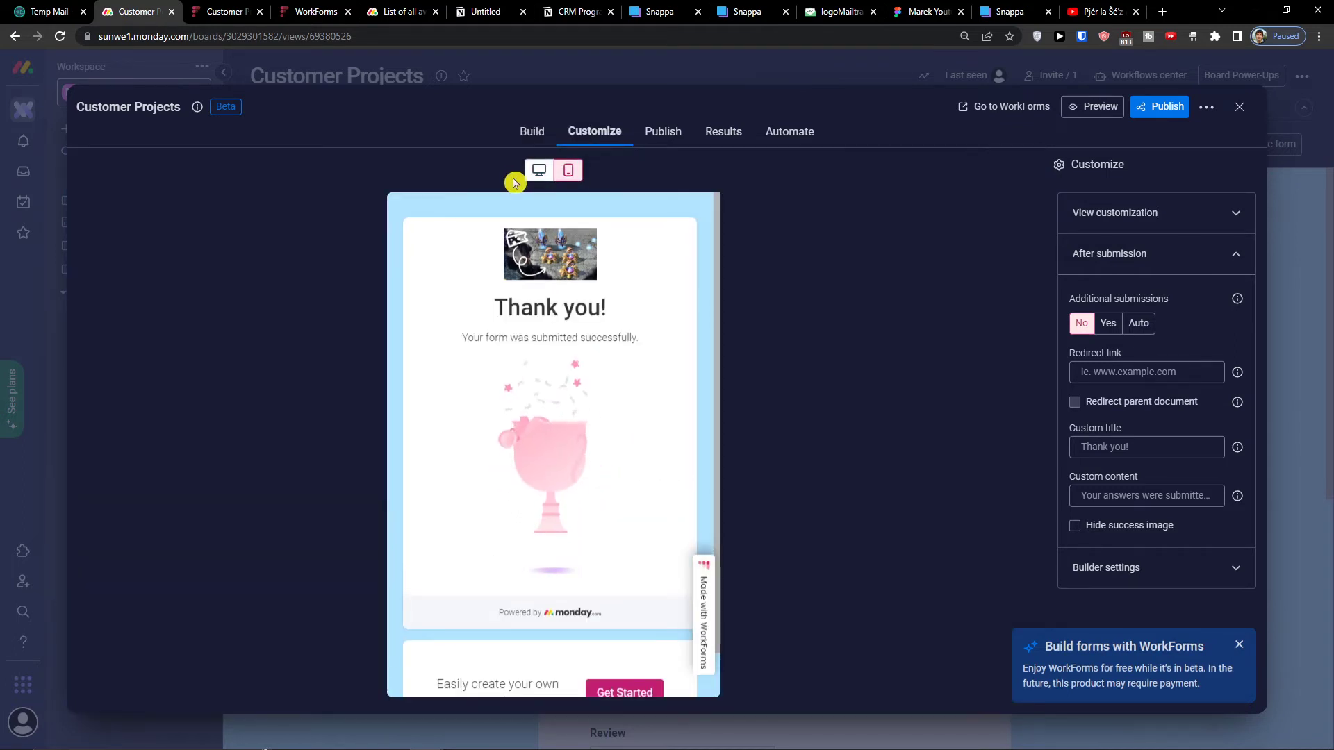
click(538, 172)
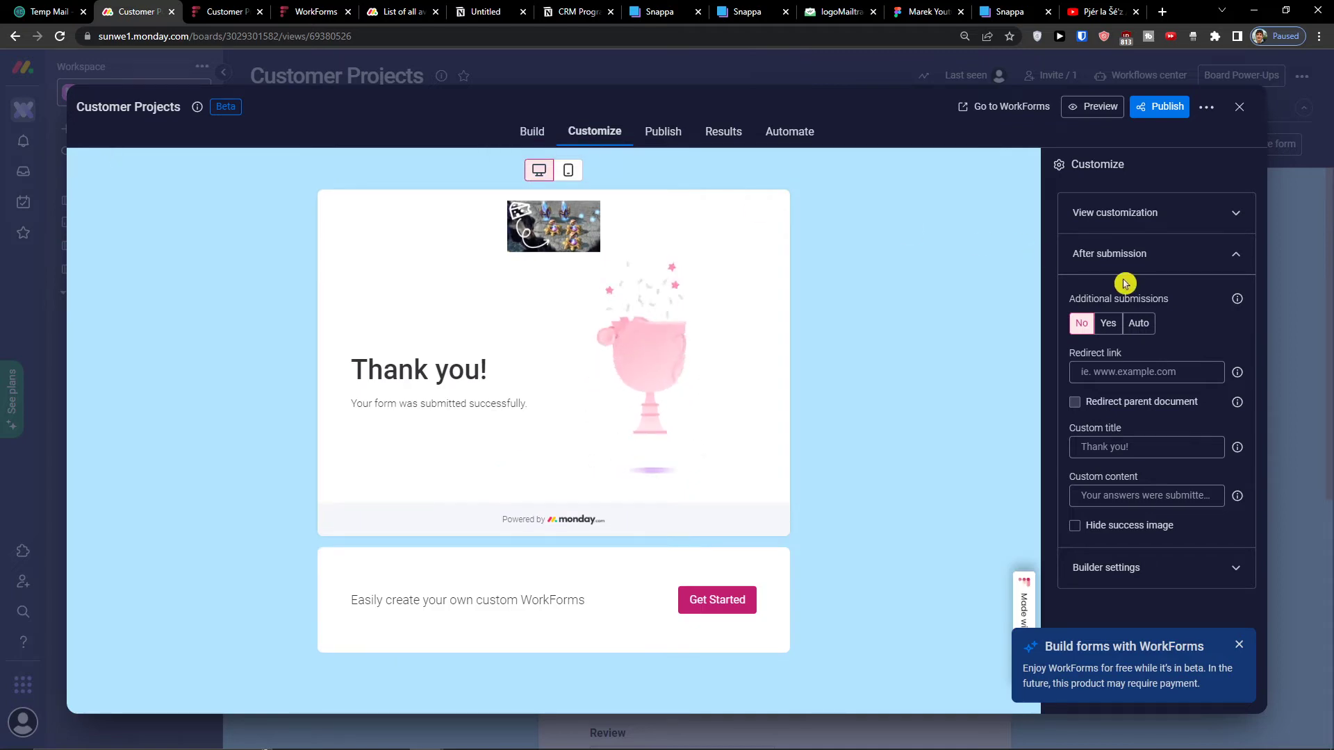
mouse_move(1234, 304)
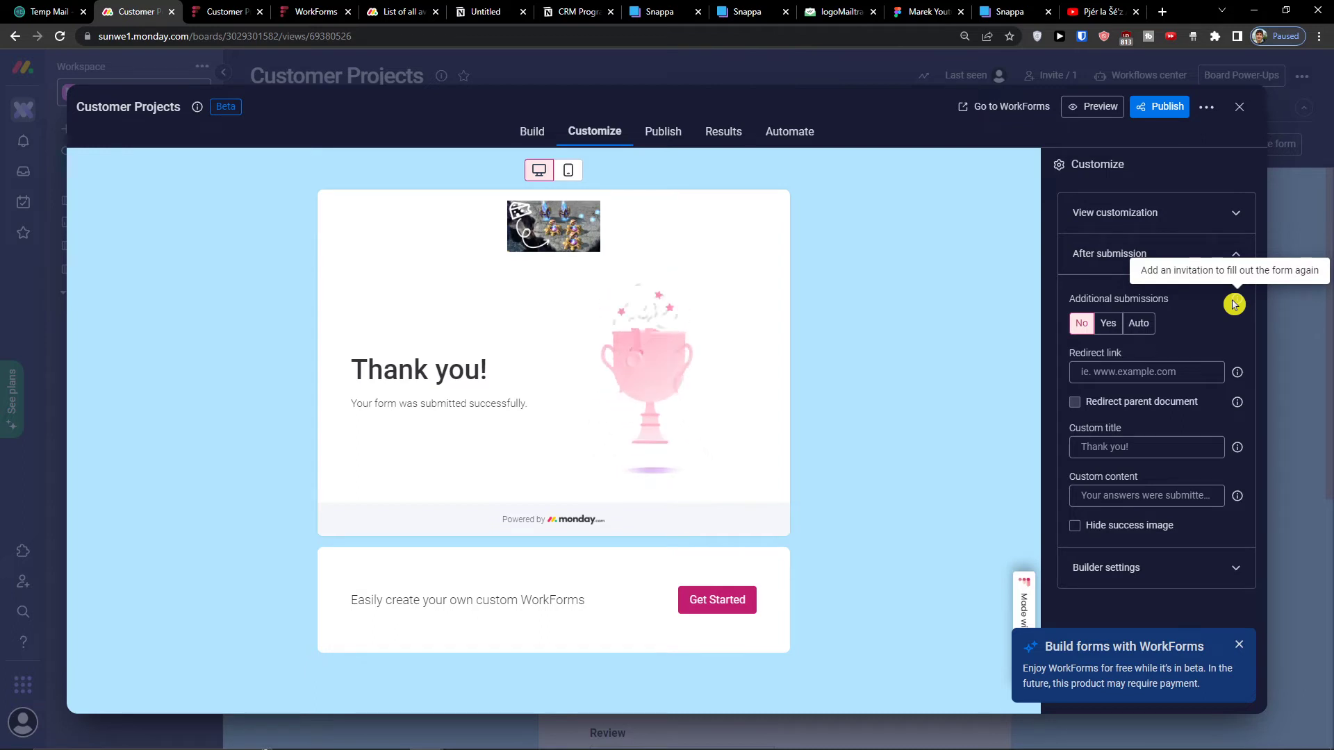
click(1108, 323)
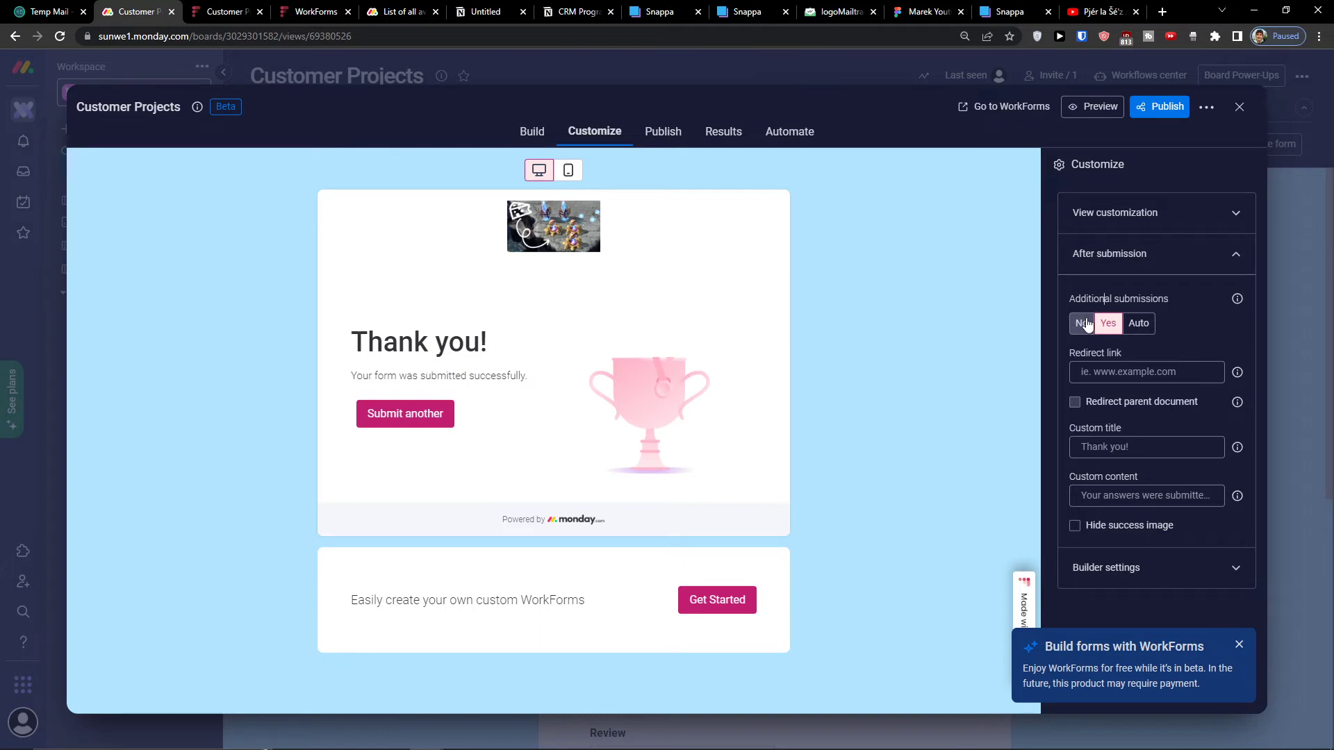
click(1086, 323)
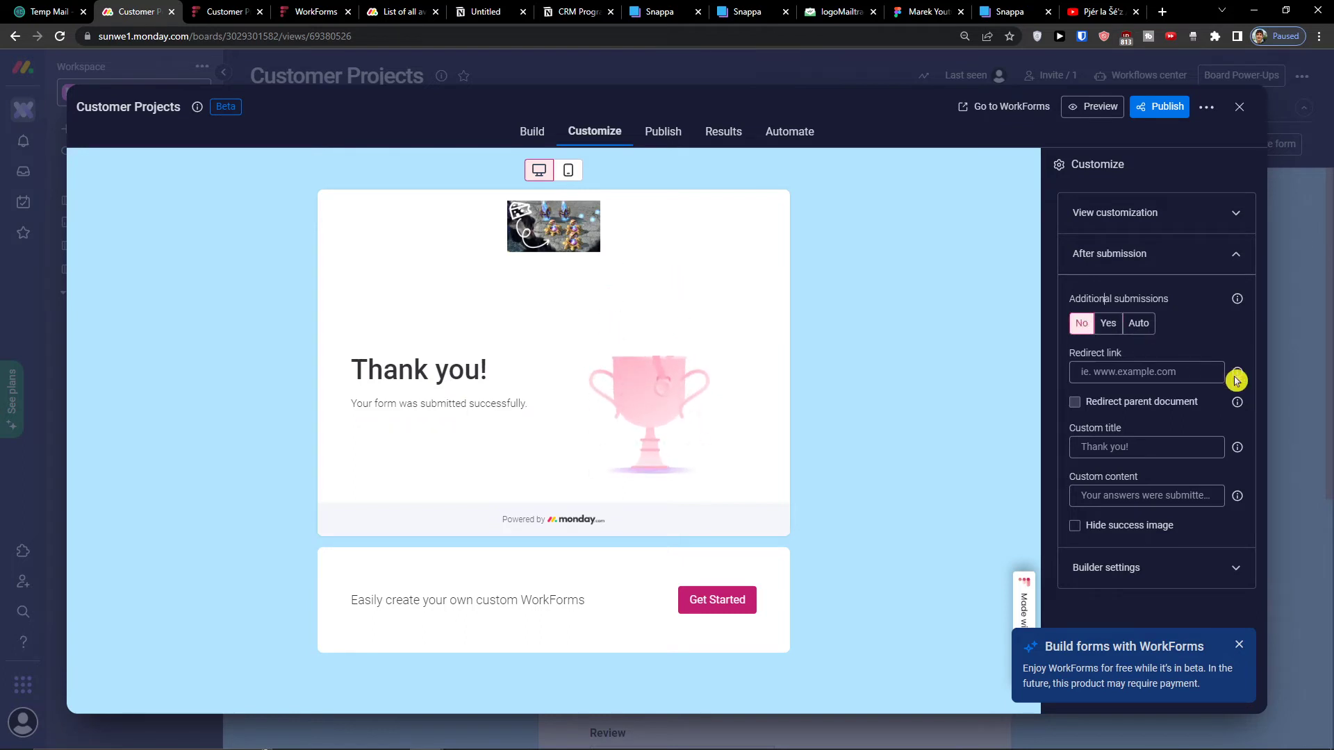
Step: Set the submission page's custom title to "Thanks!" and try hiding the success image before showing it again
mouse_move(1237, 380)
click(1150, 445)
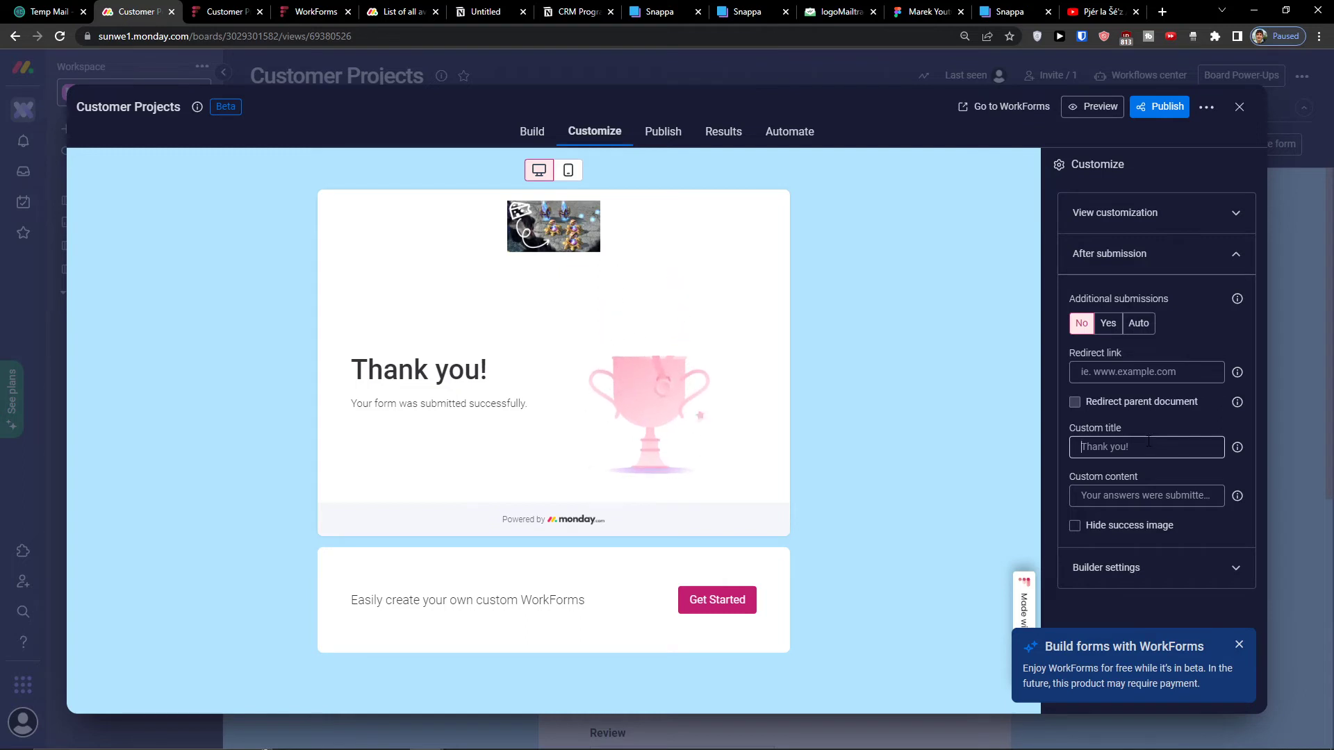
text(Thanks!)
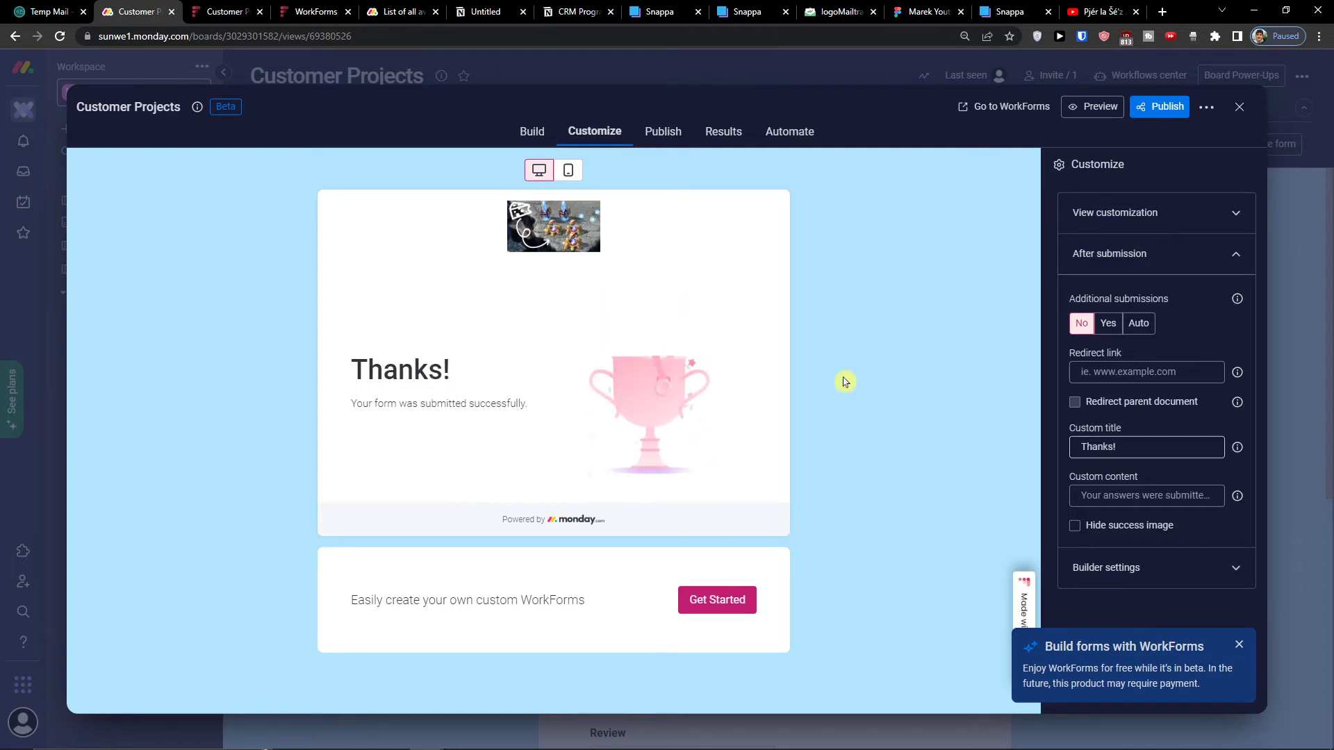
click(1110, 496)
click(1093, 544)
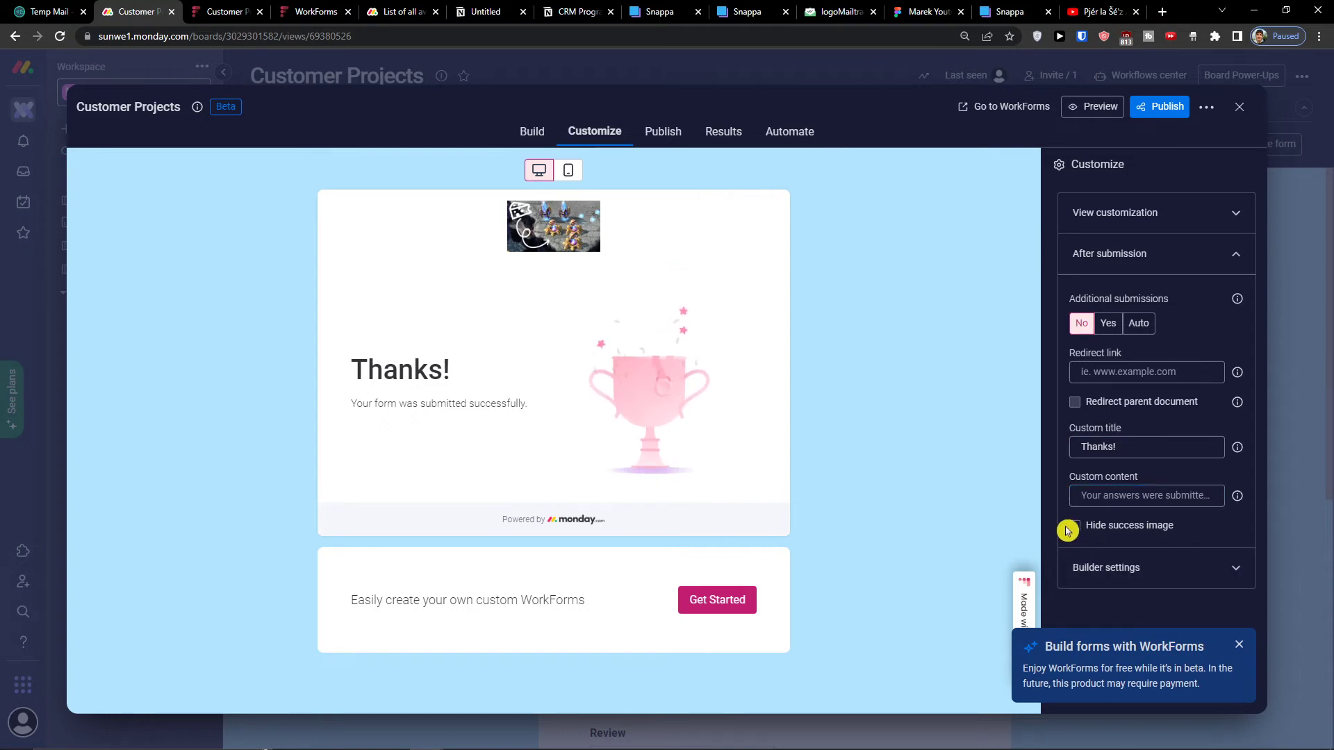
click(1070, 528)
click(1070, 528)
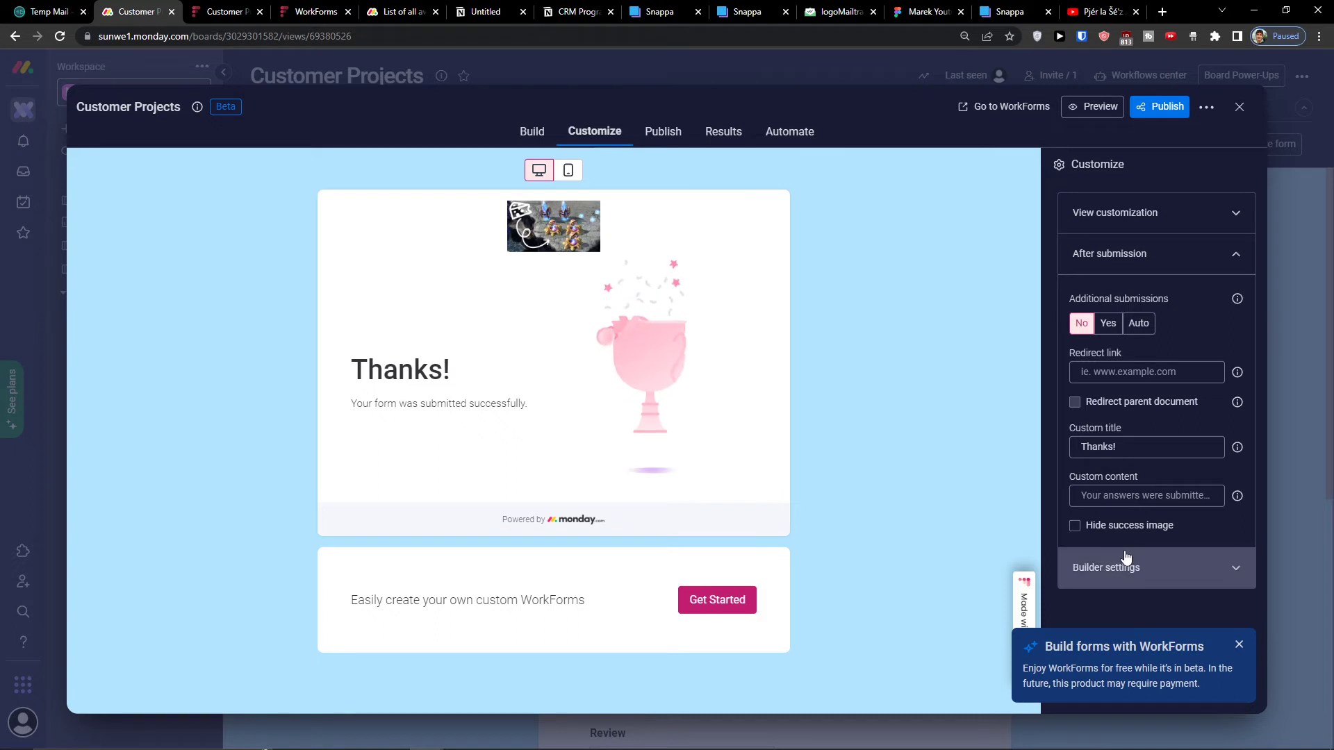
Step: Open the builder settings and try the Show name question and Show update question options, restoring both to their original state
click(1117, 571)
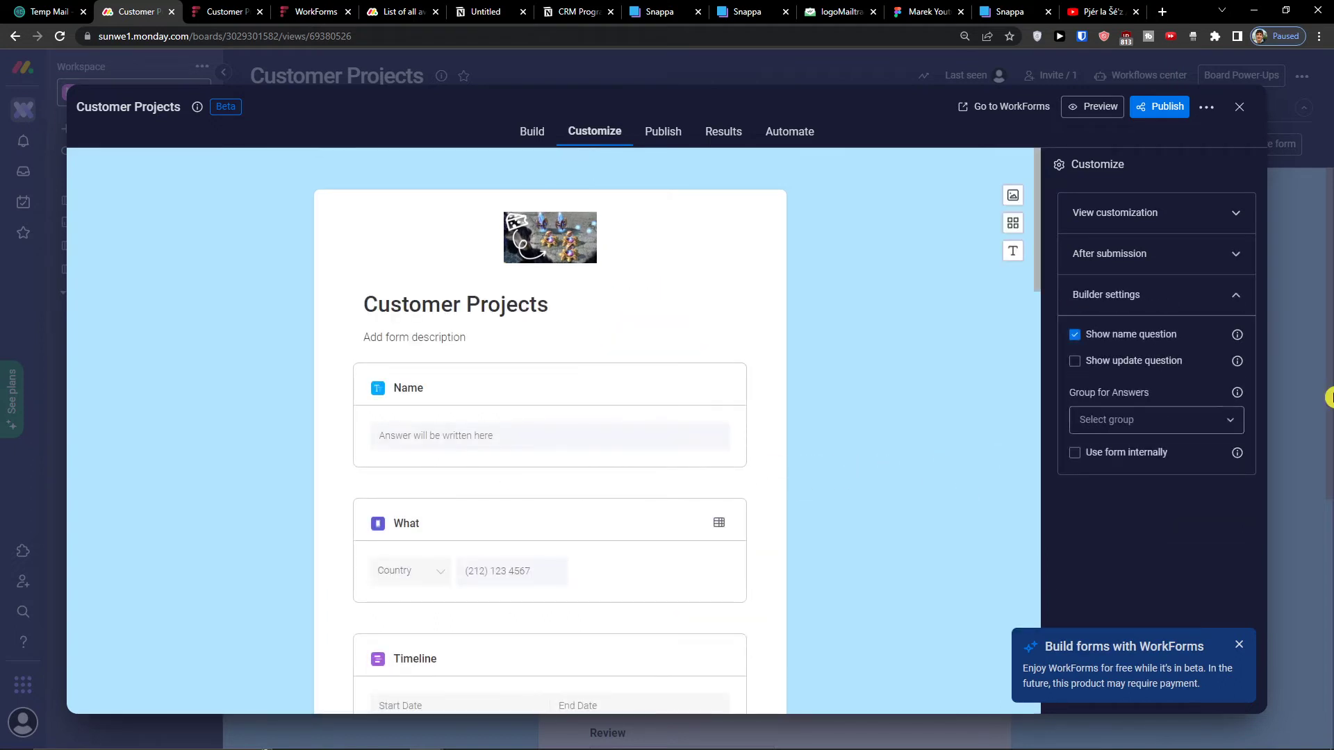
click(1075, 336)
click(1076, 340)
click(1068, 338)
click(1076, 362)
click(1074, 363)
Step: Look at the groups available for answers and read the explanations of the internal use and update question options
click(1126, 419)
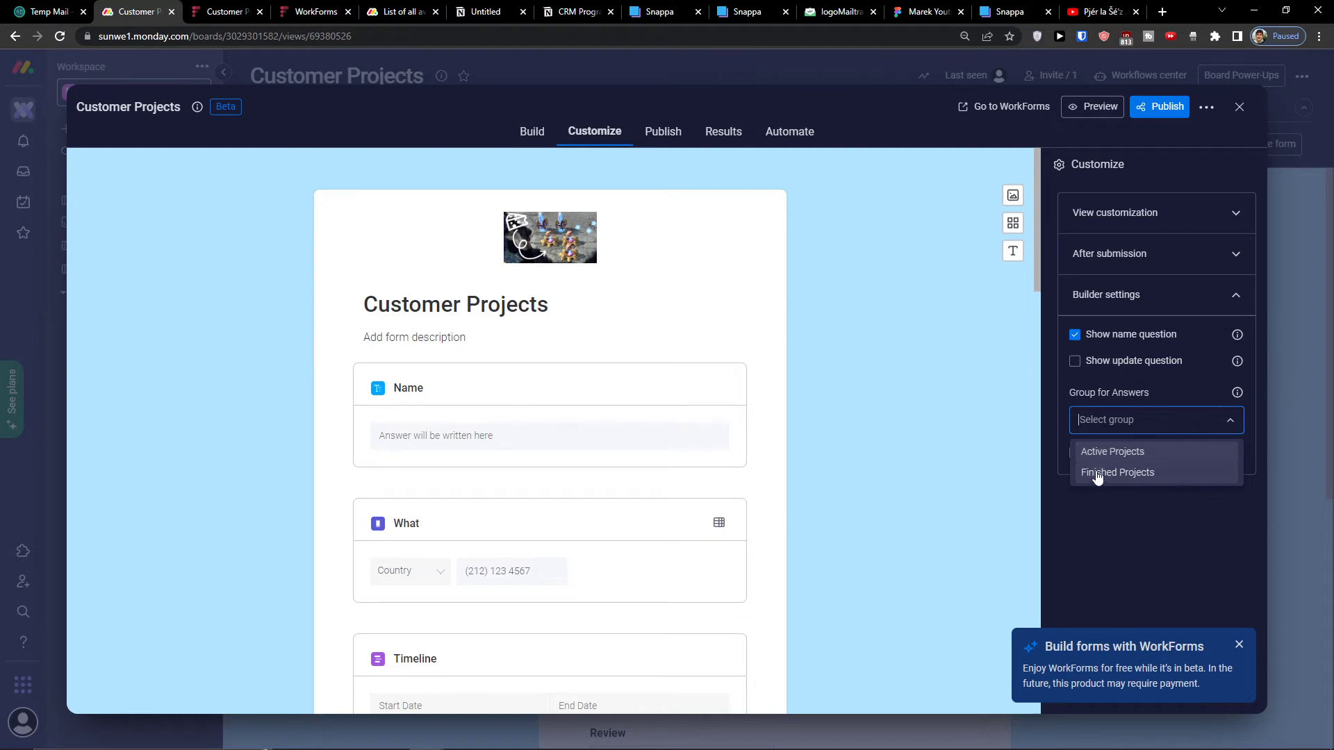
click(1088, 504)
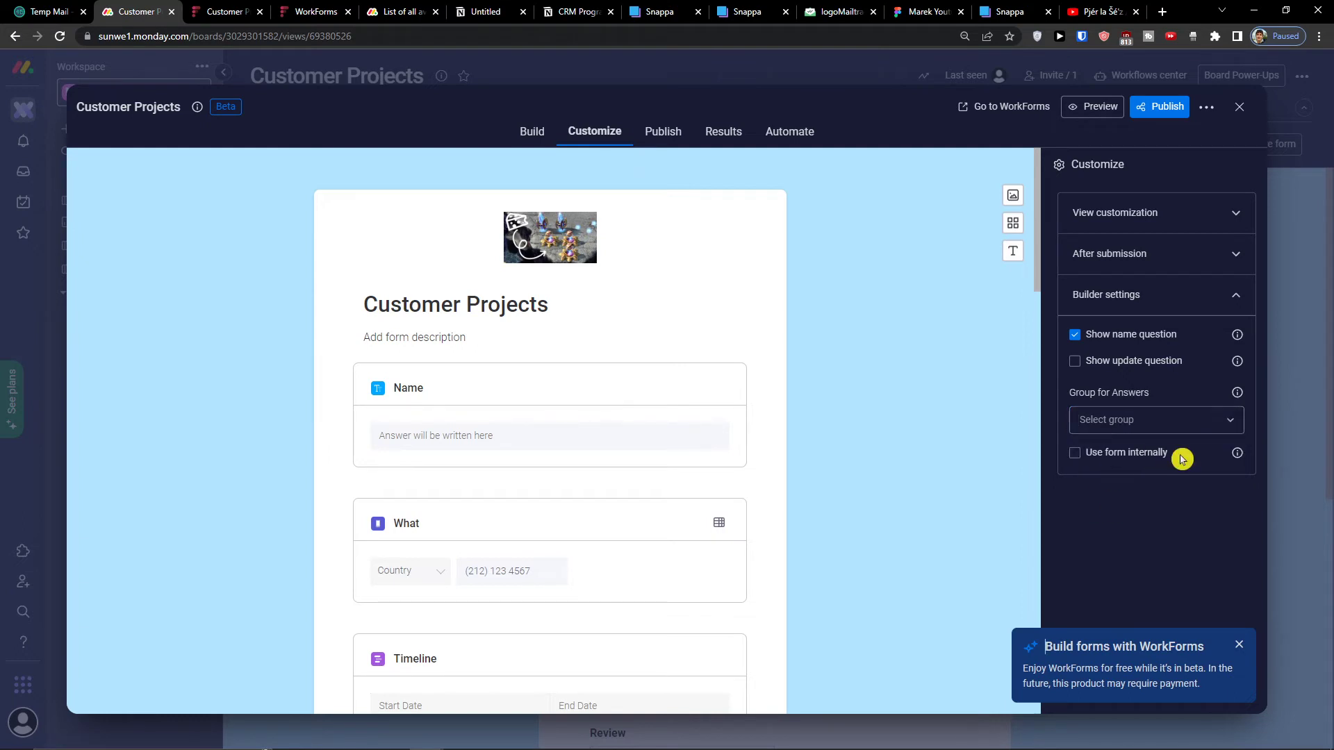
mouse_move(1239, 458)
mouse_move(1238, 362)
Step: Review the form's sharing options and form restrictions, then view its results
click(664, 130)
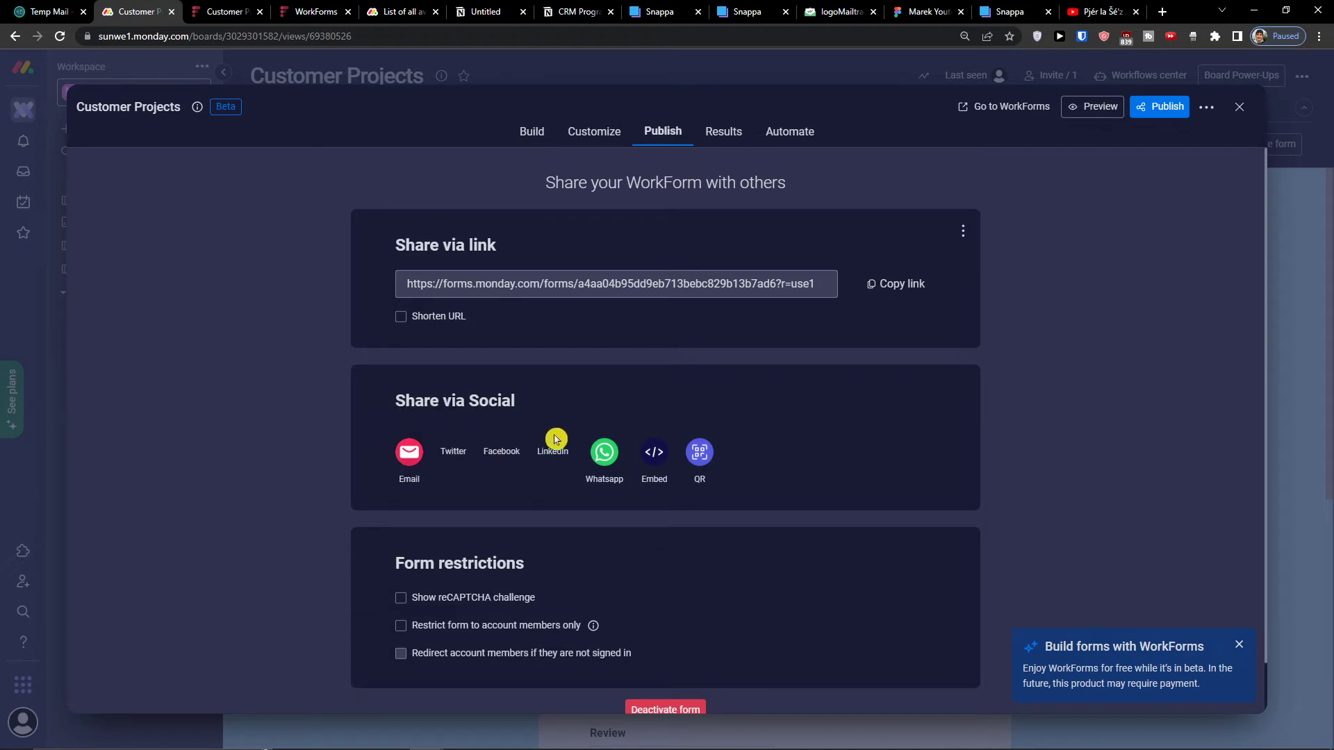
click(410, 595)
scroll(407, 593, down, 1)
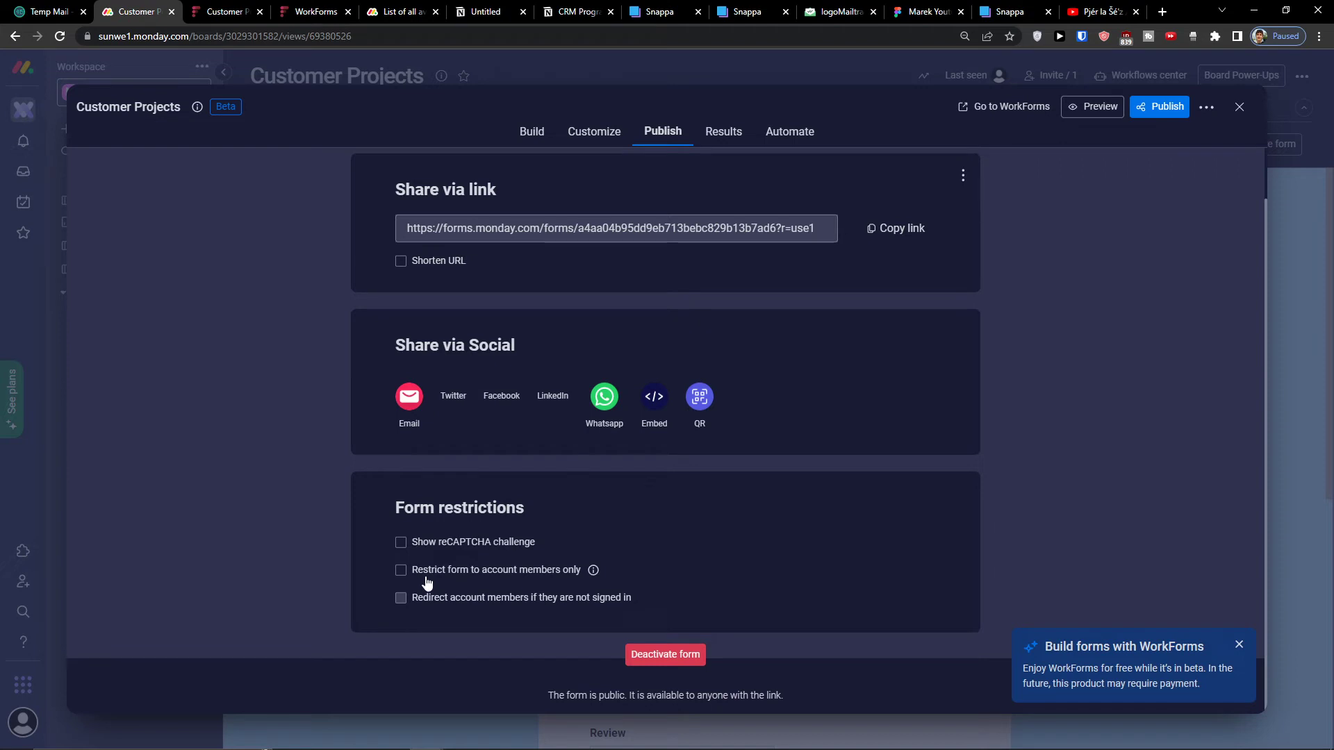
click(439, 617)
scroll(469, 610, up, 1)
scroll(471, 608, down, 1)
scroll(476, 594, up, 1)
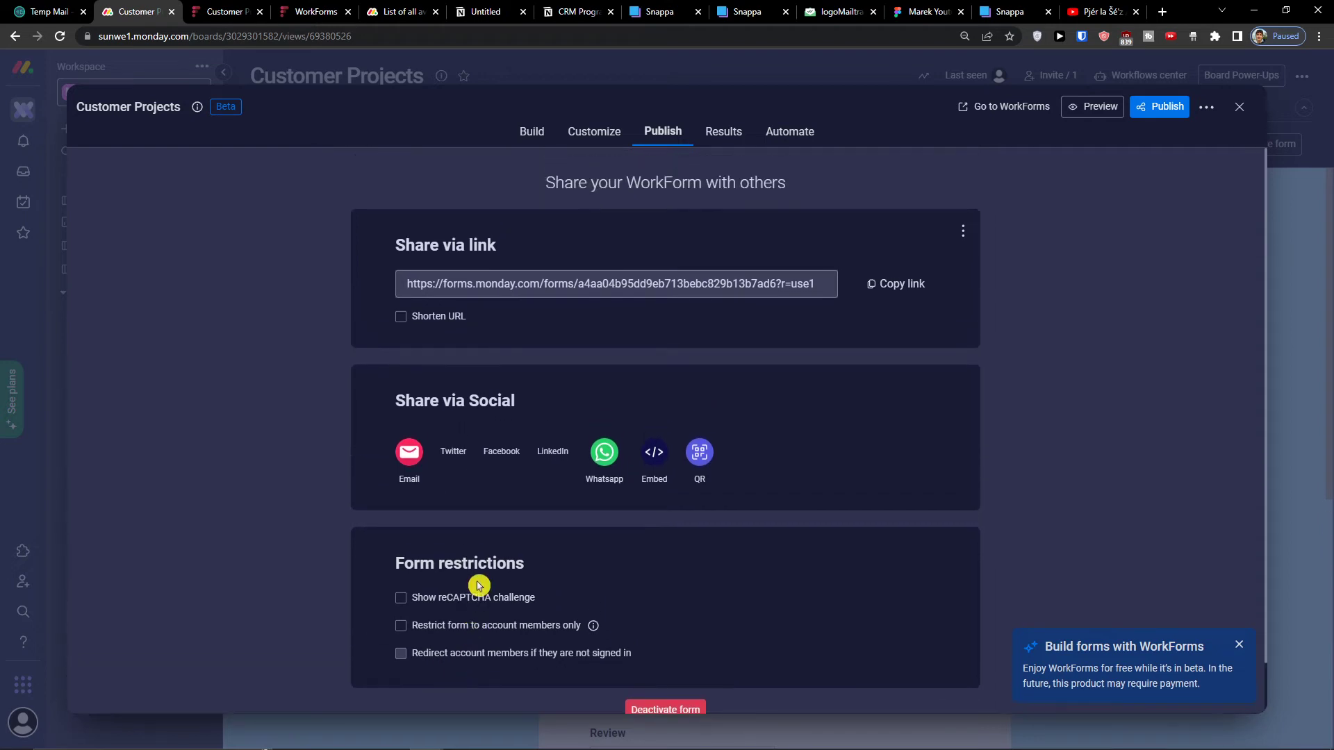
click(714, 134)
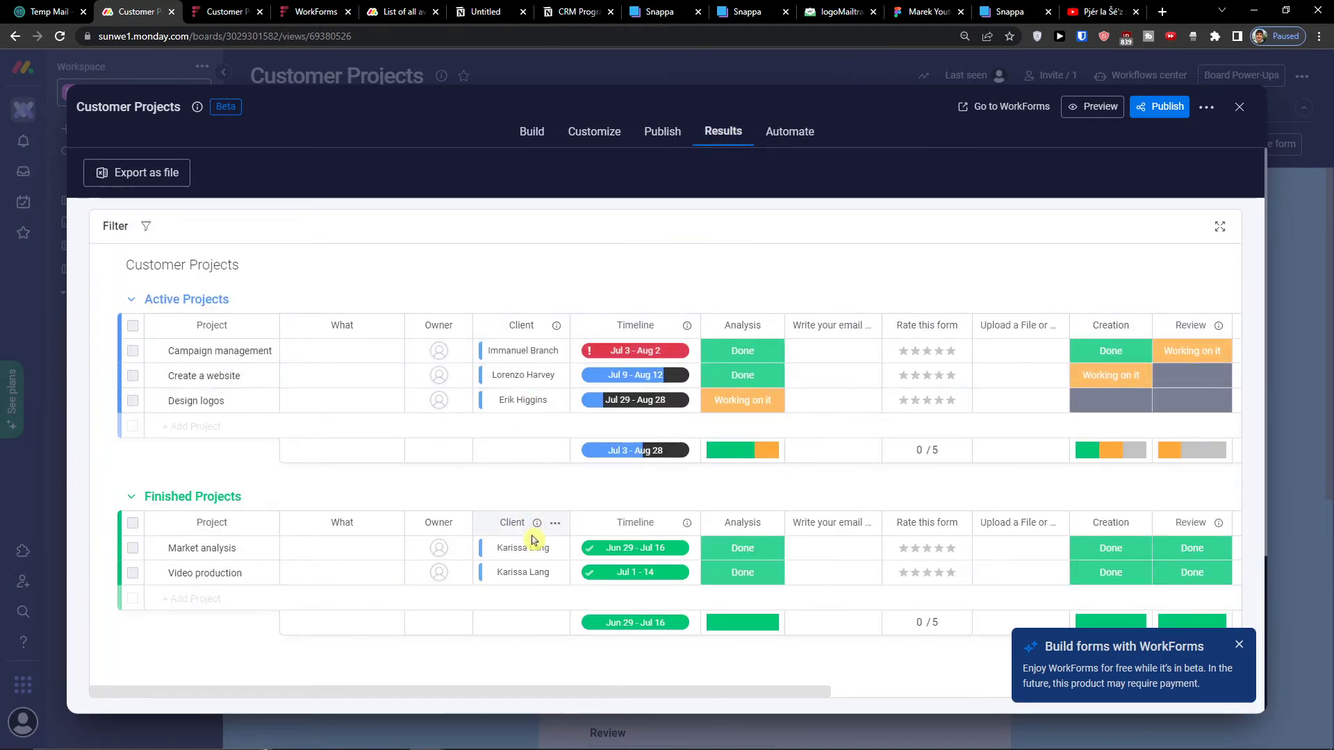
Step: Search all automations for "form" and try to connect Typeform for the template that creates an item on form submission
click(784, 144)
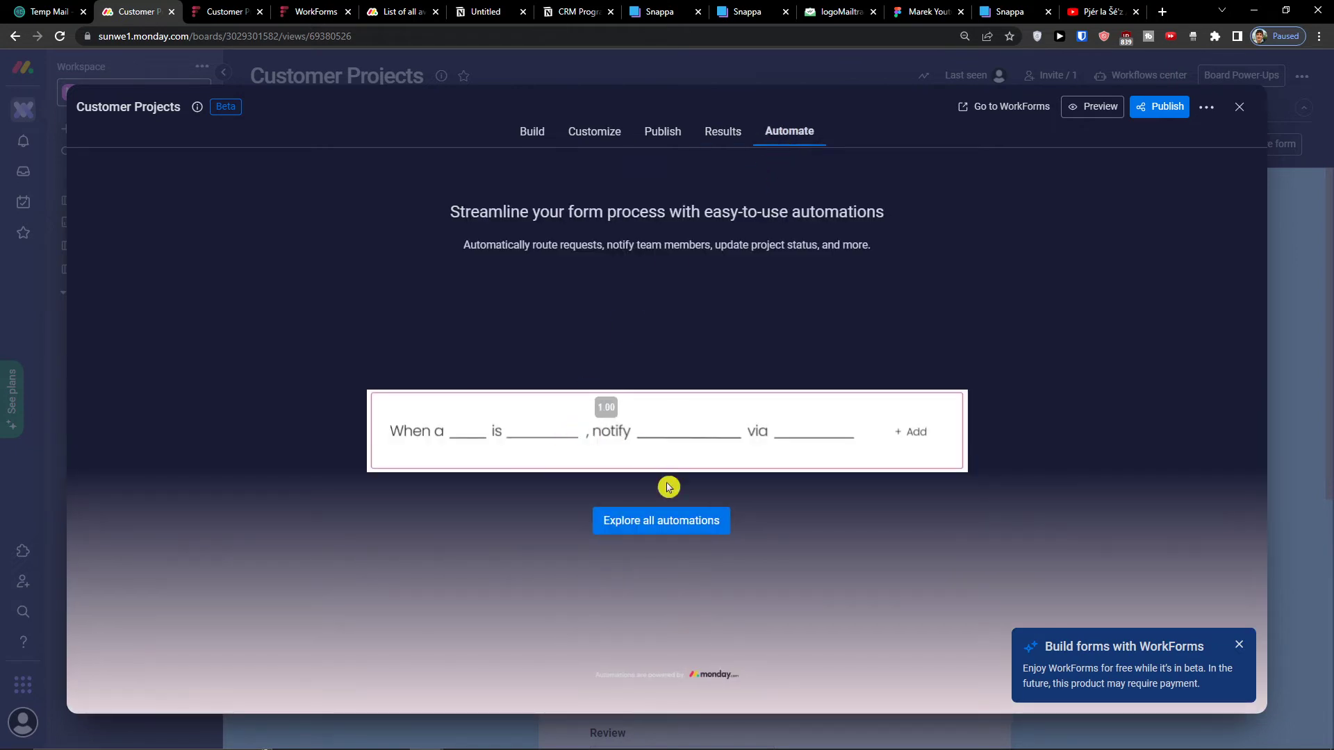
click(678, 533)
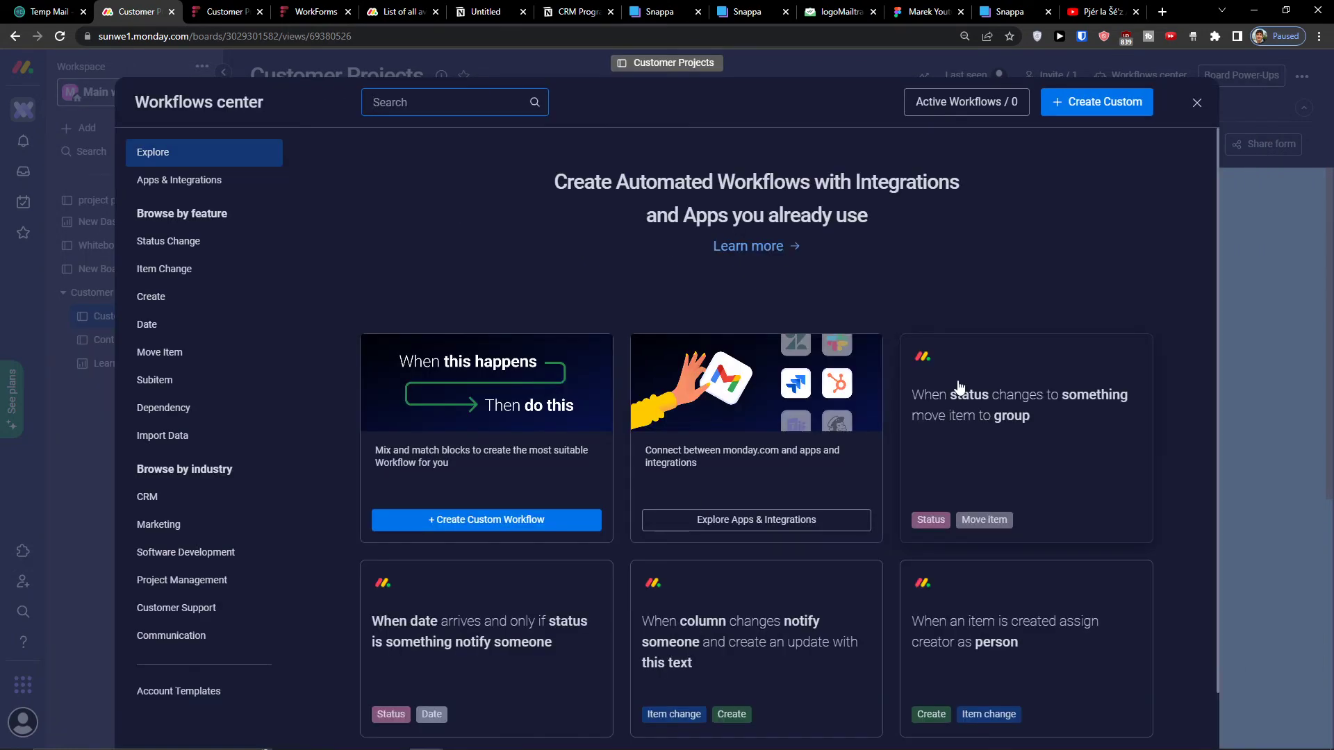
text(form)
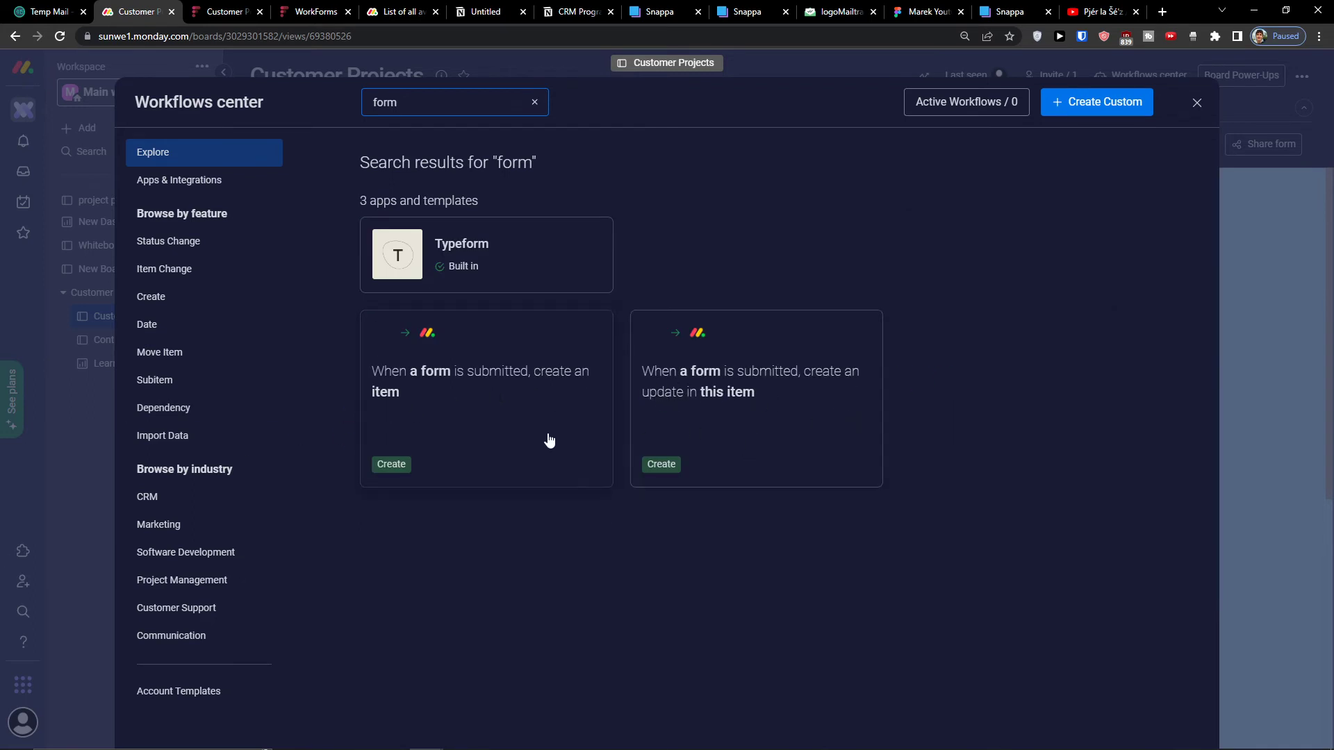
click(435, 448)
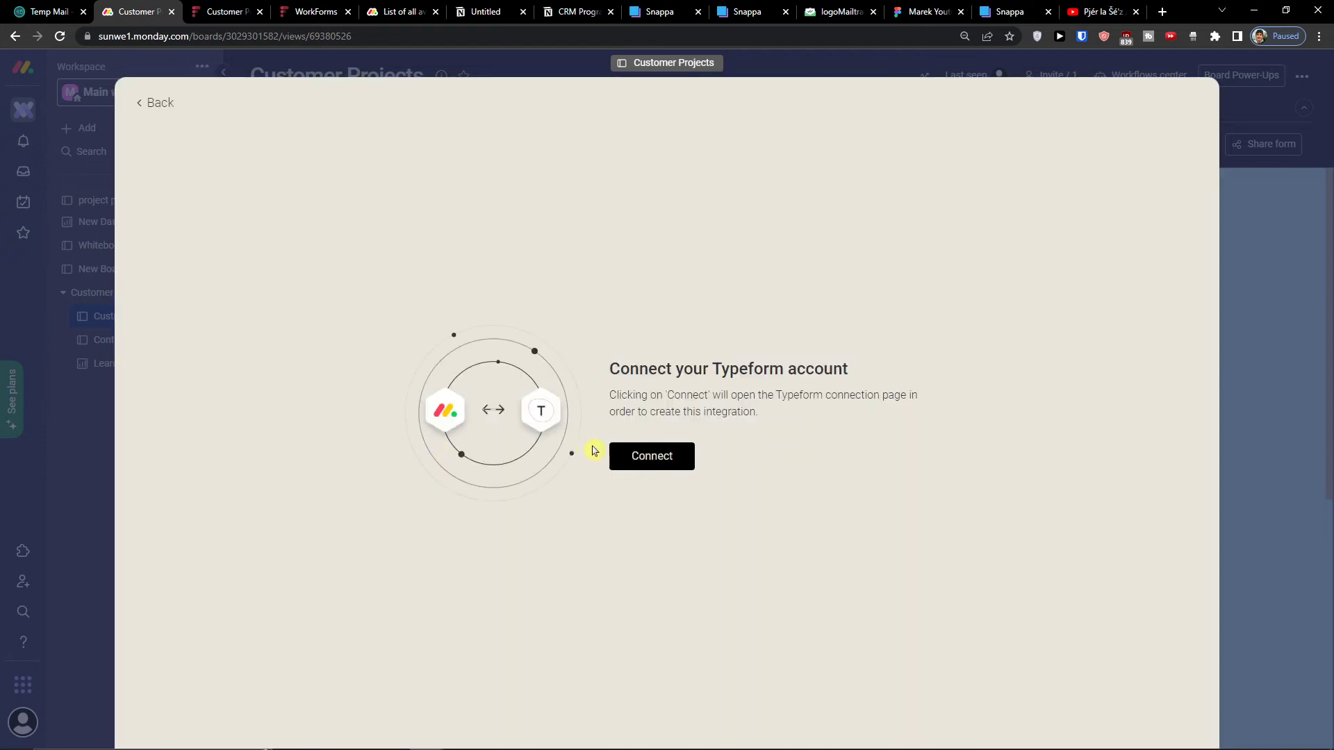
click(646, 458)
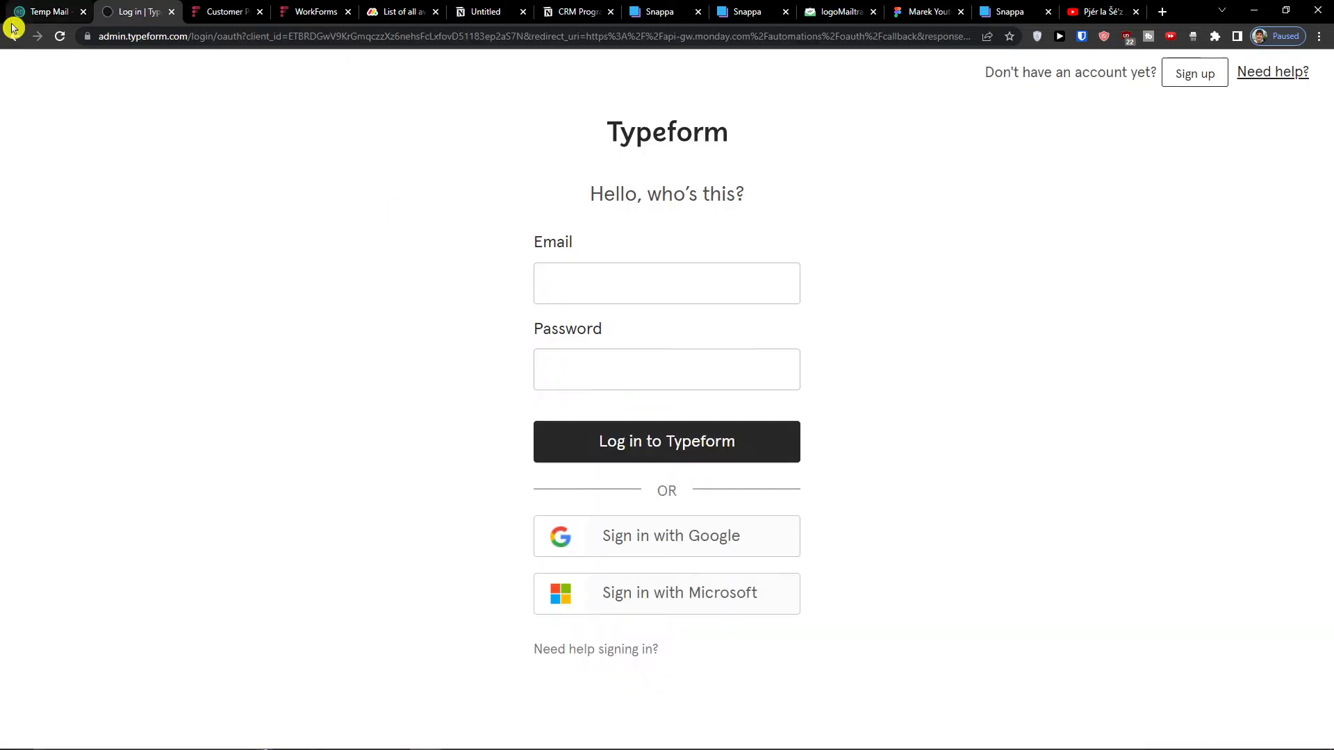
click(12, 42)
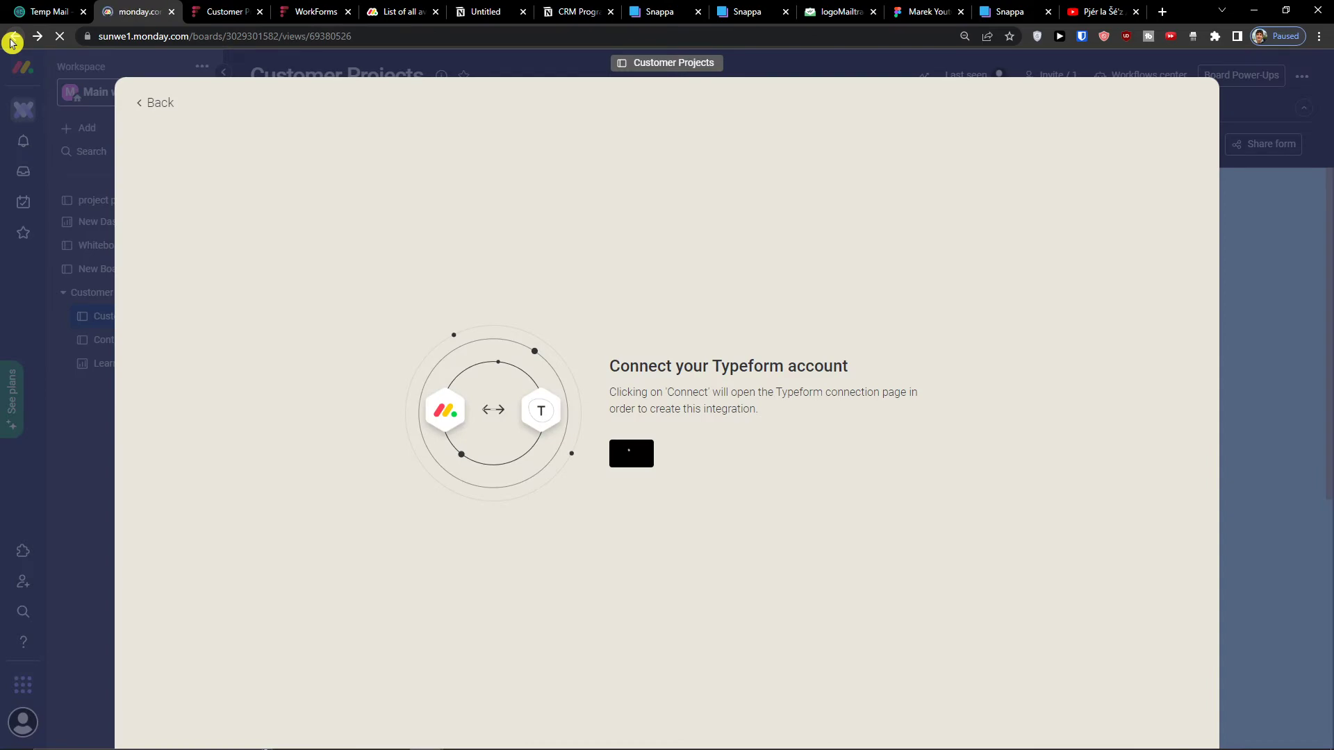
Step: Search Google for "typeform" from the published form's tab, open the Typeform website and log in to the account
click(208, 5)
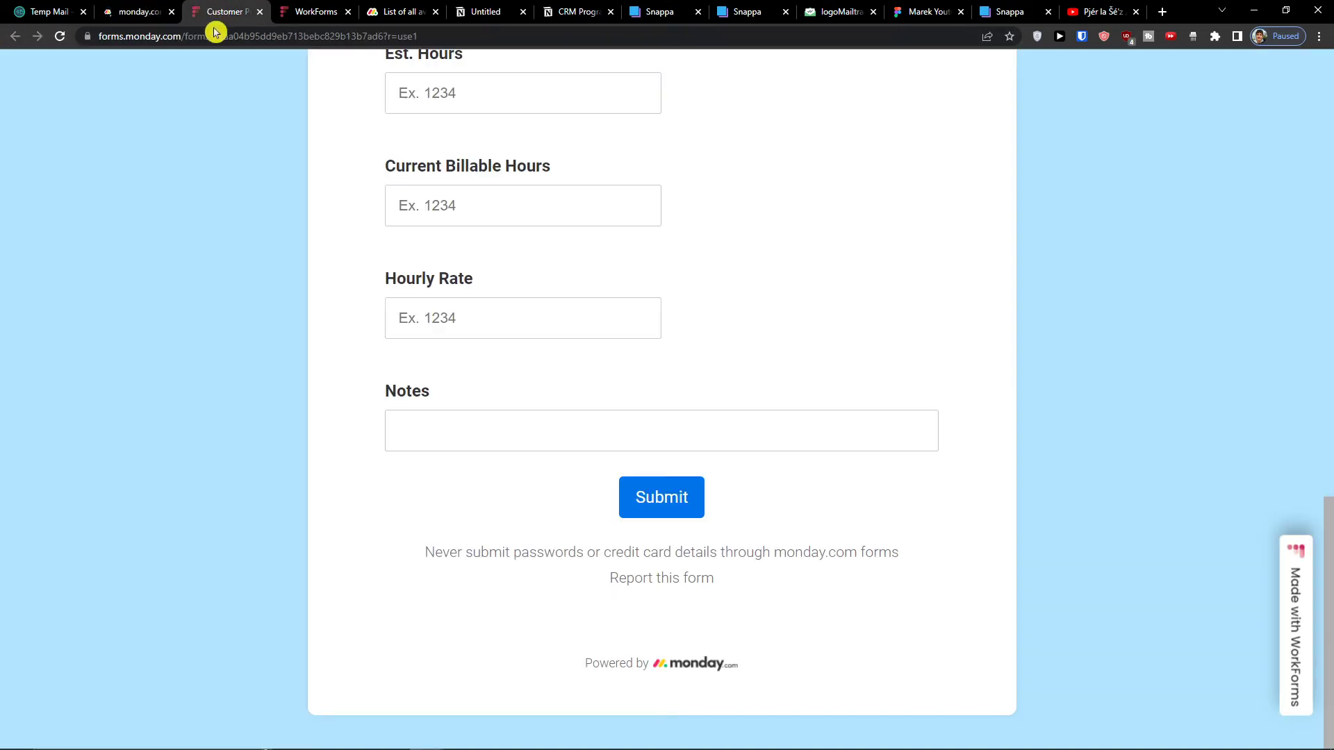
click(236, 33)
text(typeform)
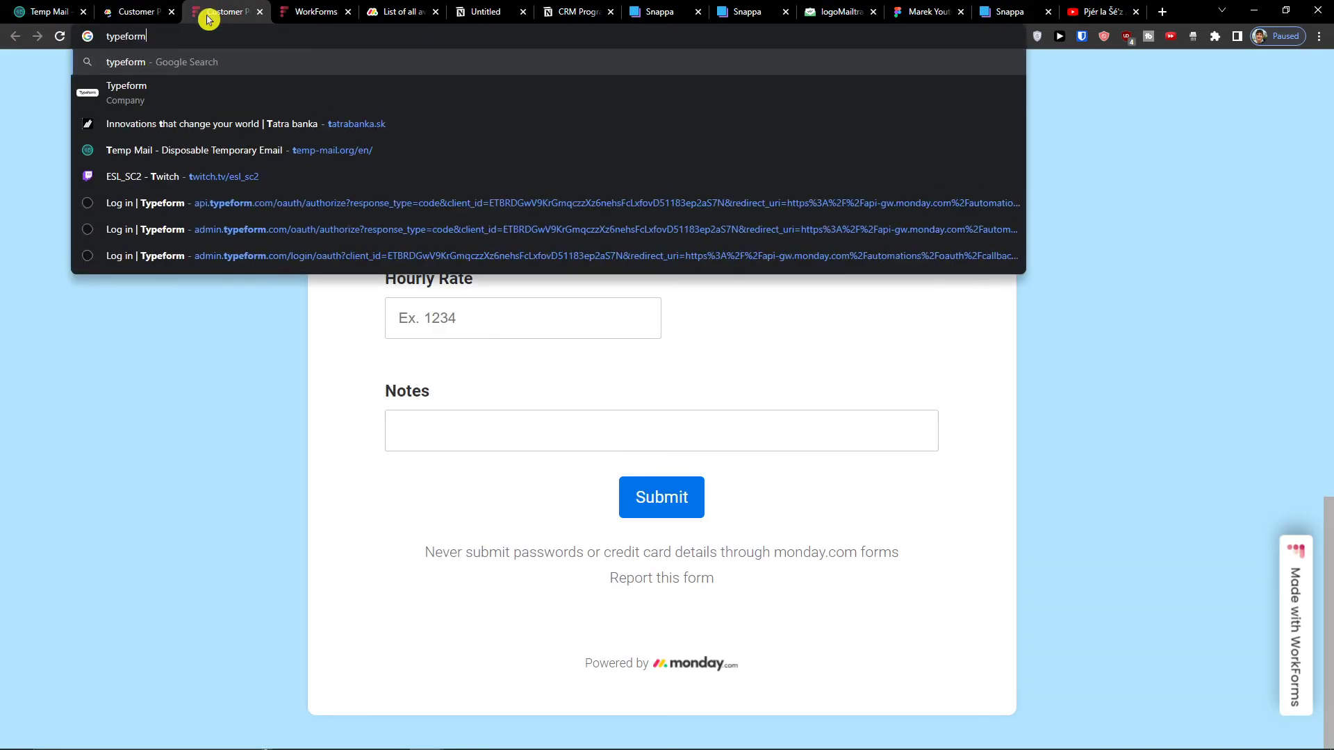
key(Return)
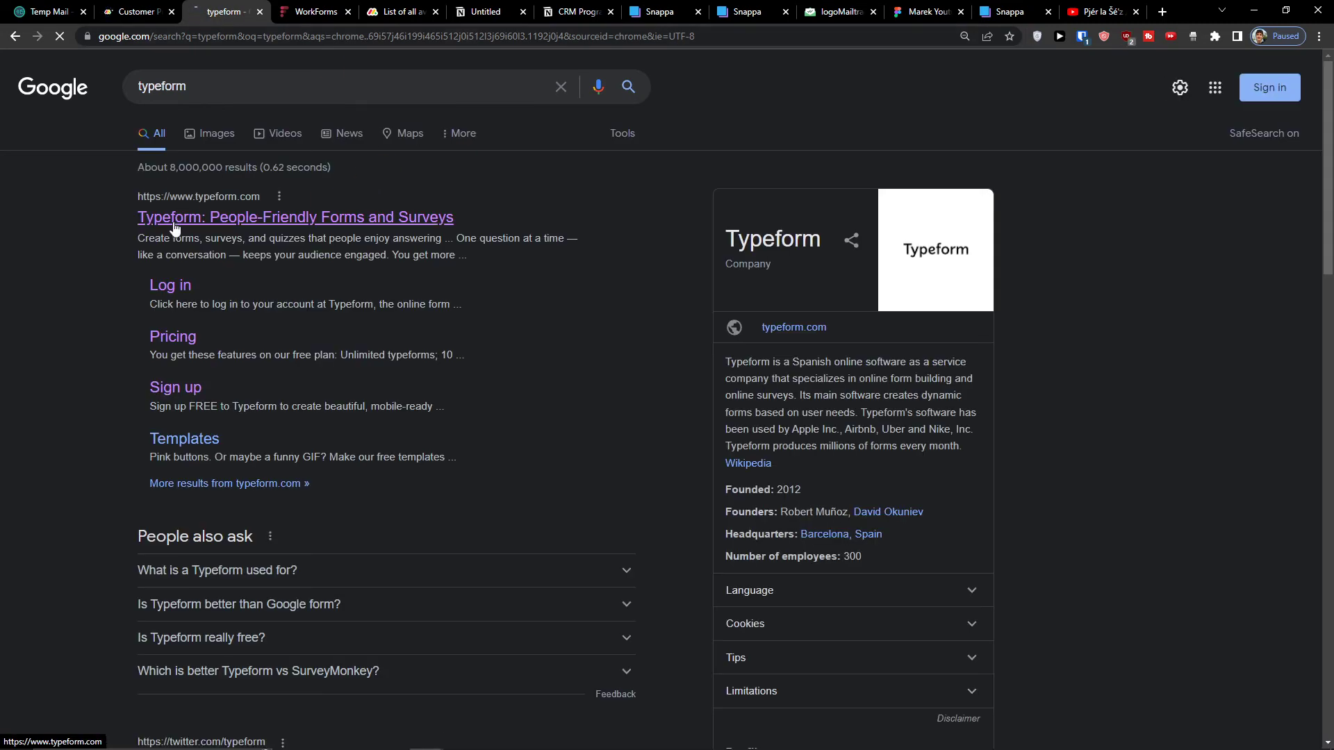
click(174, 229)
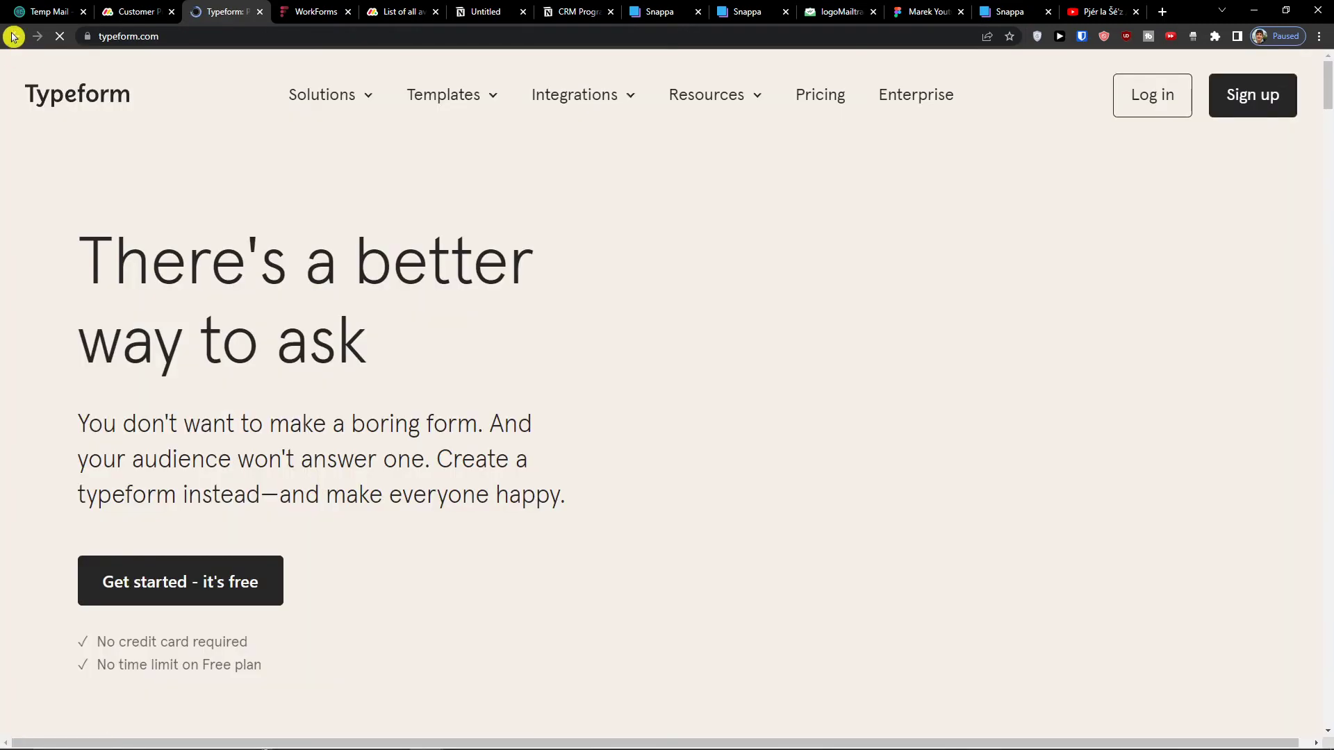
click(1139, 96)
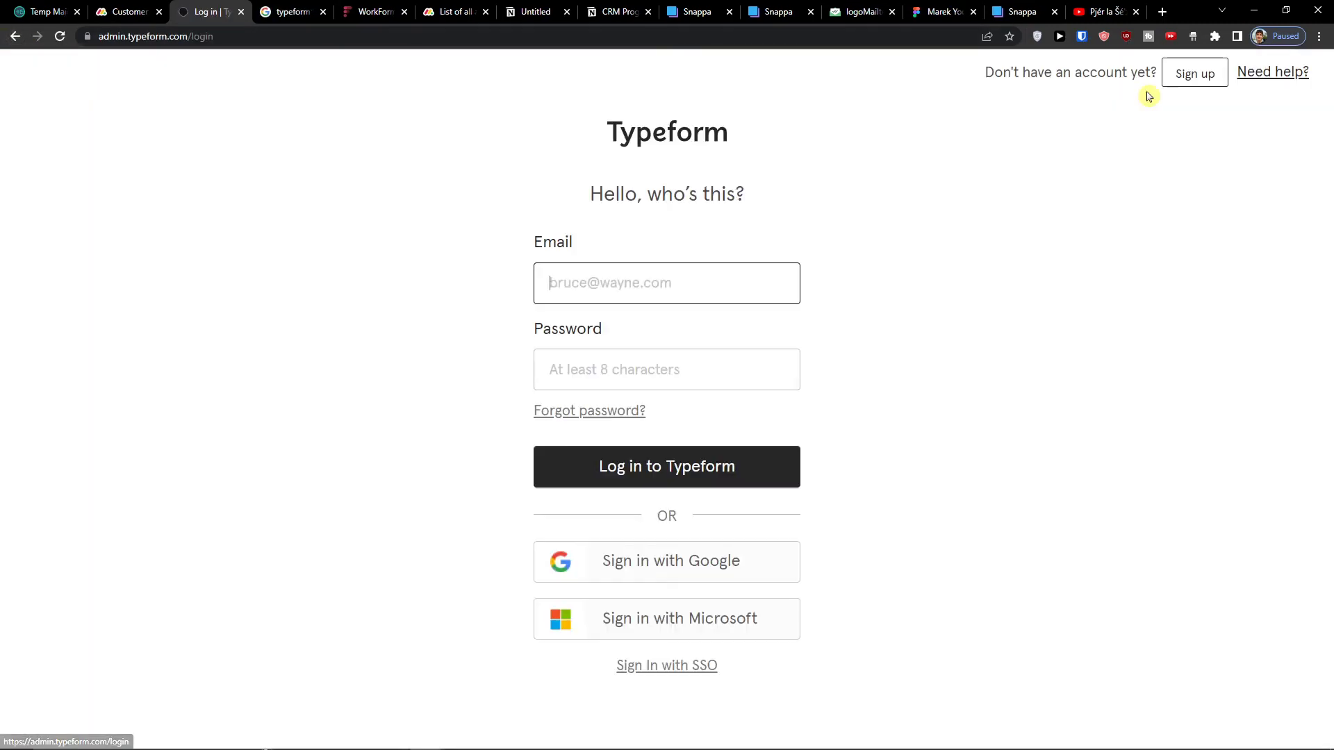
middle_click(174, 12)
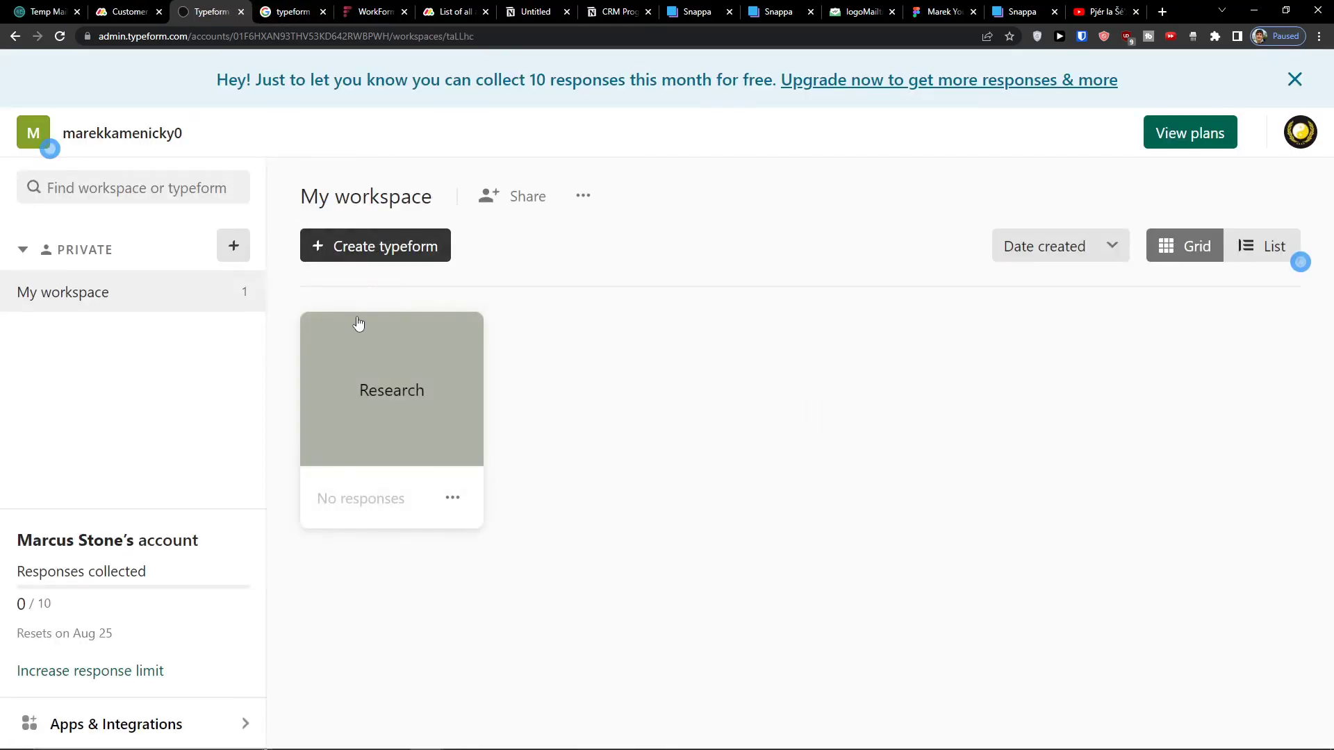
Step: Return to the monday.com Customer Projects form, reopen the automation templates from its editor and search them for "form"
click(113, 7)
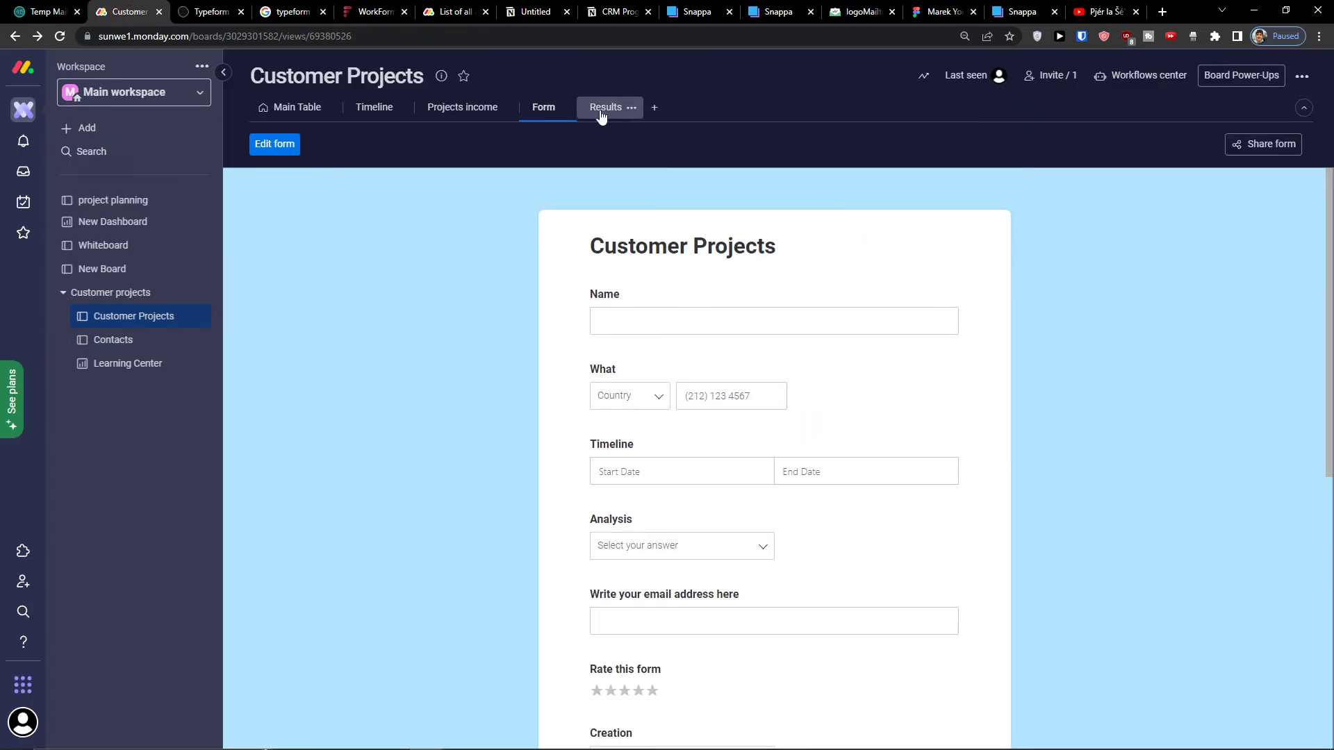
click(275, 146)
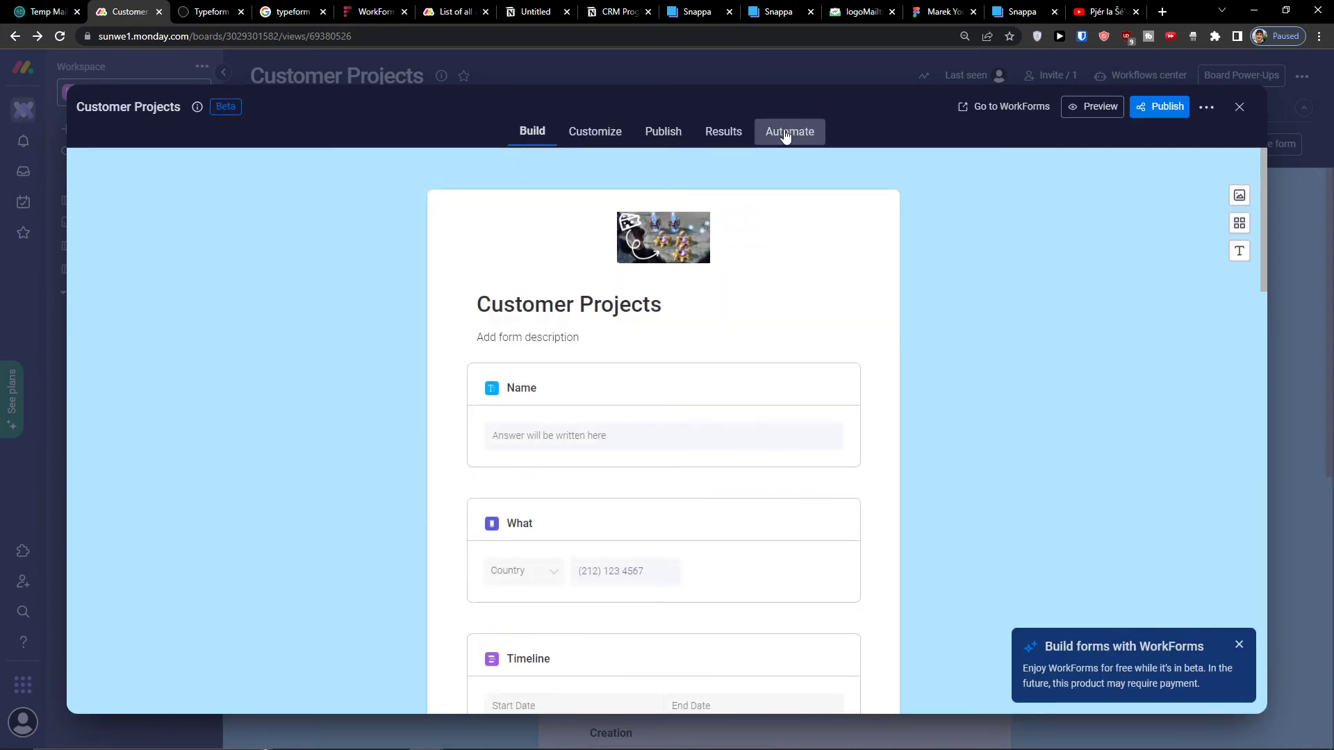
click(789, 132)
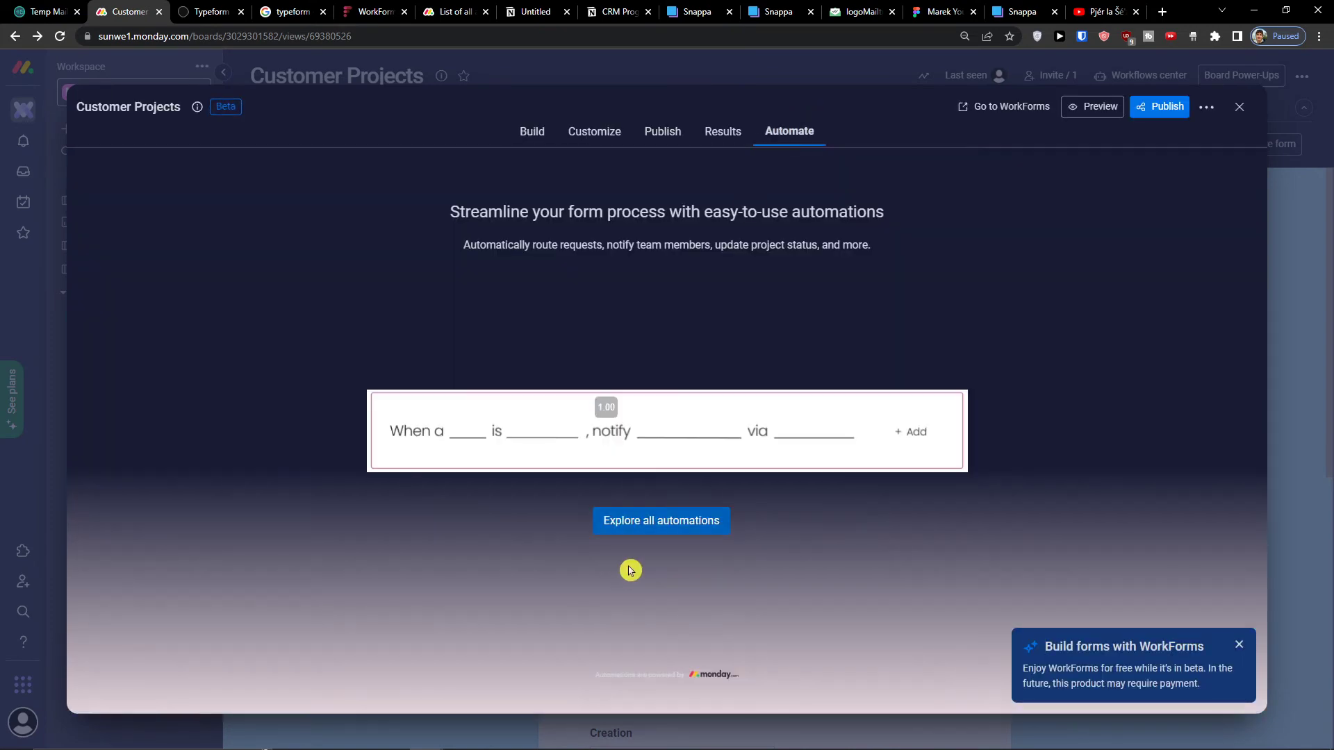
click(625, 517)
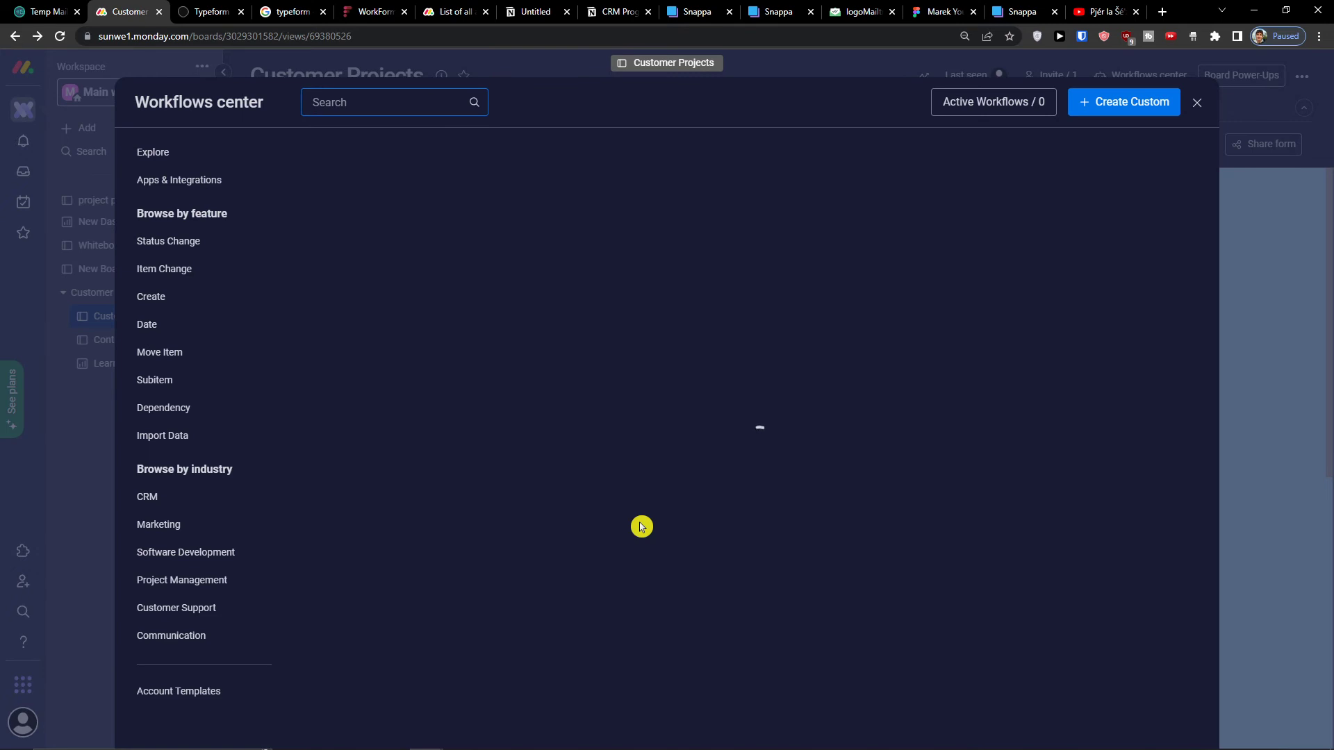
scroll(618, 483, down, 1)
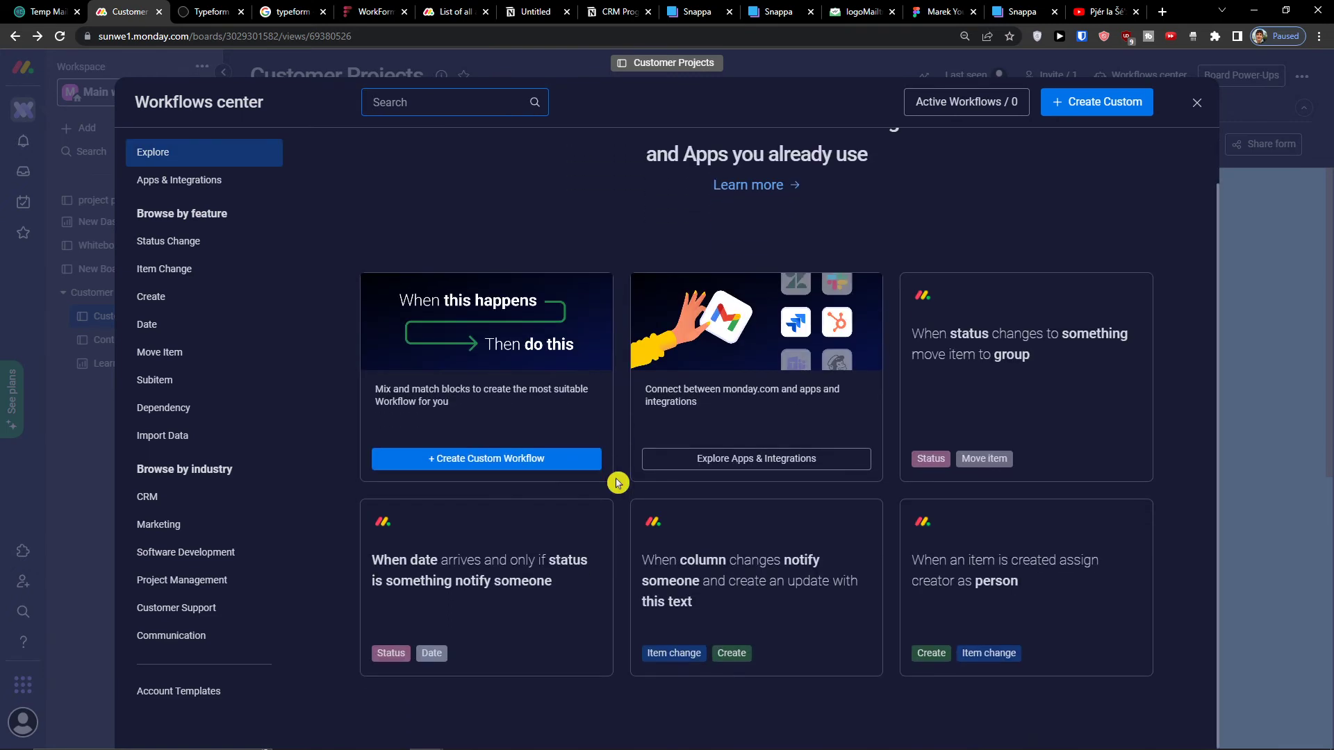
scroll(618, 483, up, 1)
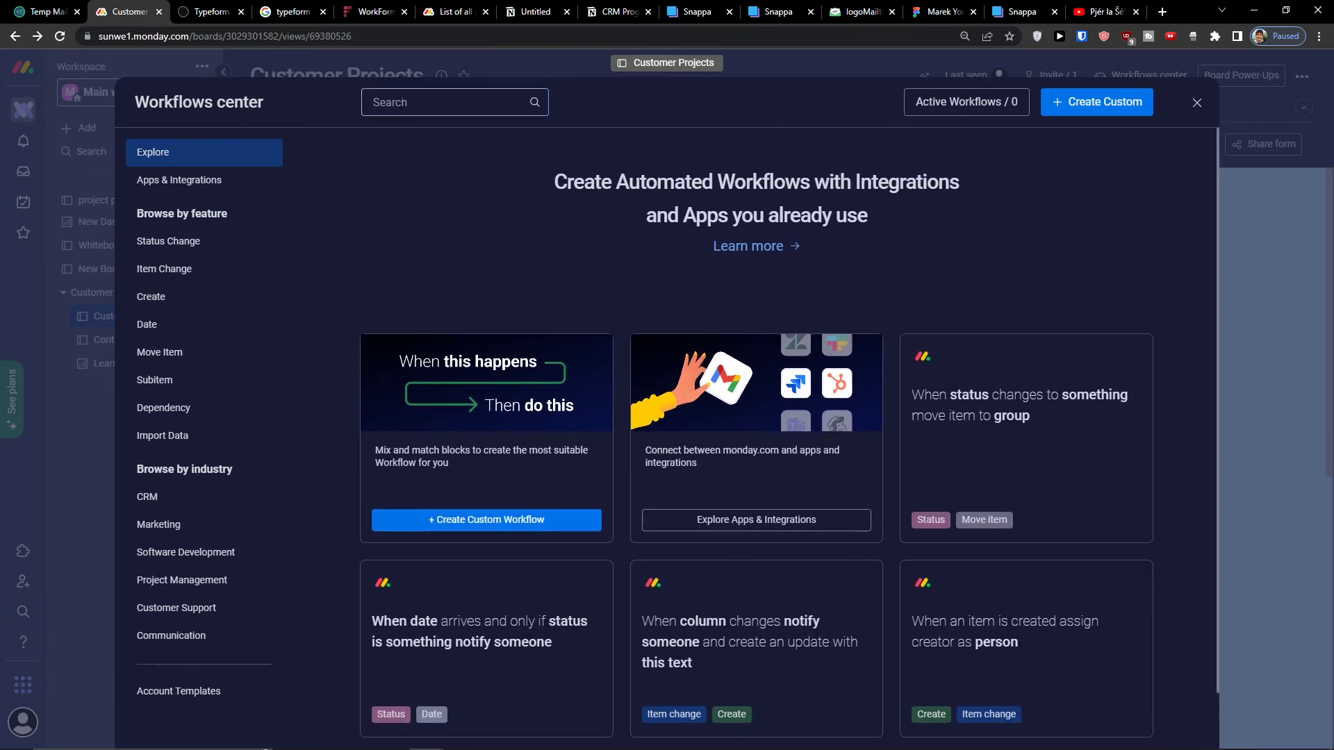
text(form)
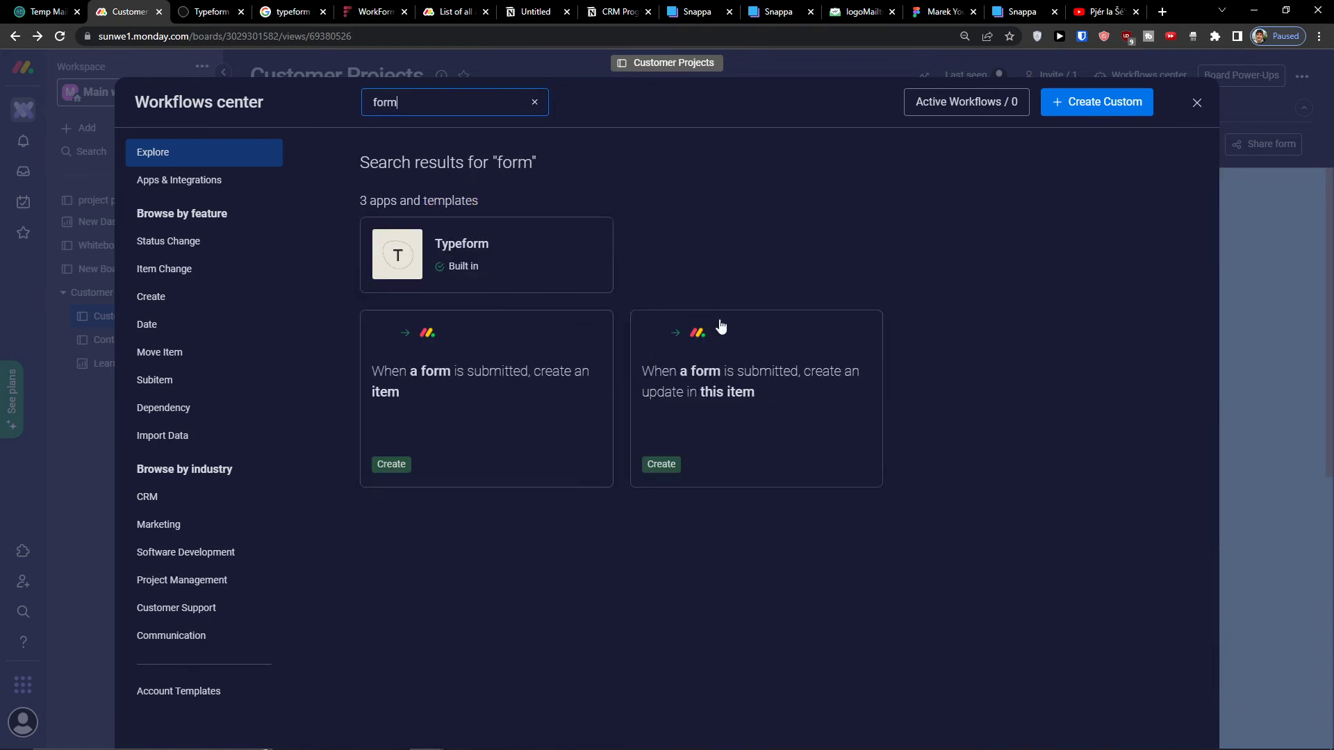
Step: Choose the template that creates an item when a form is submitted and authorize monday.com to access the Typeform account
click(391, 465)
click(618, 448)
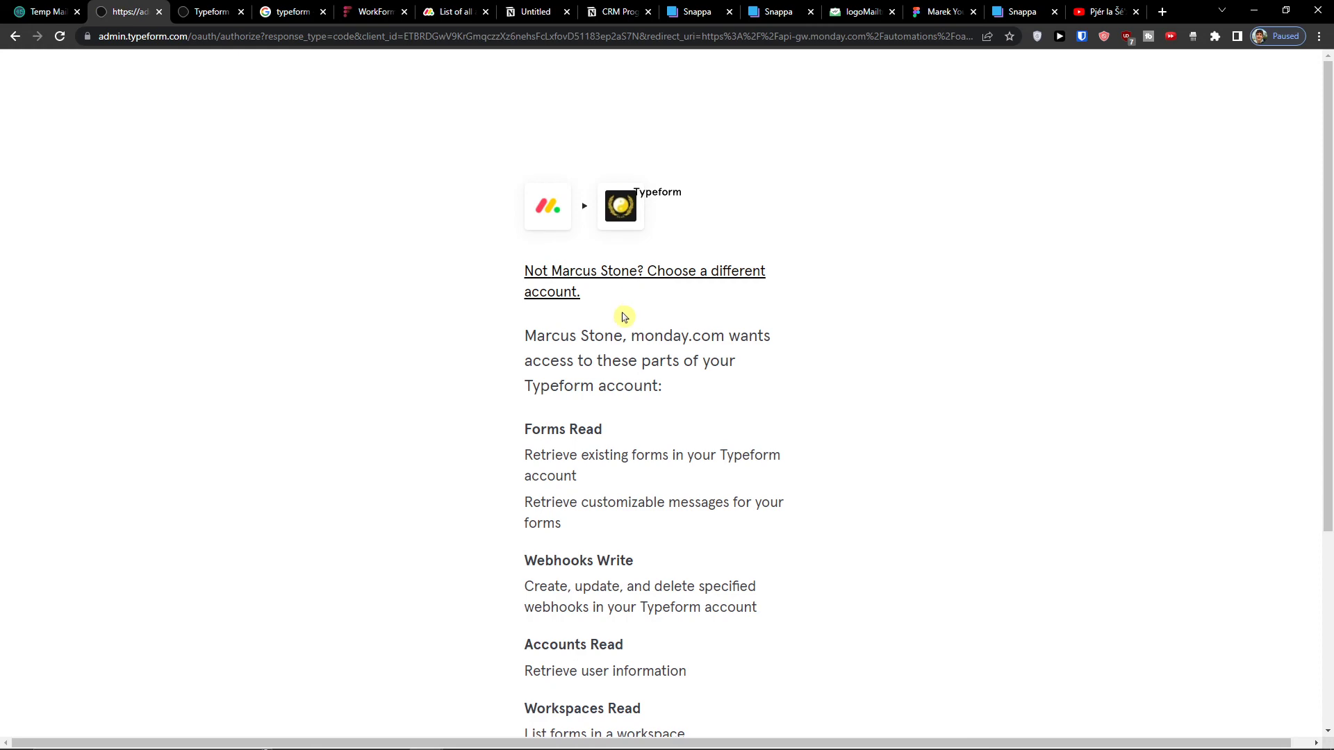
scroll(620, 313, down, 4)
click(628, 510)
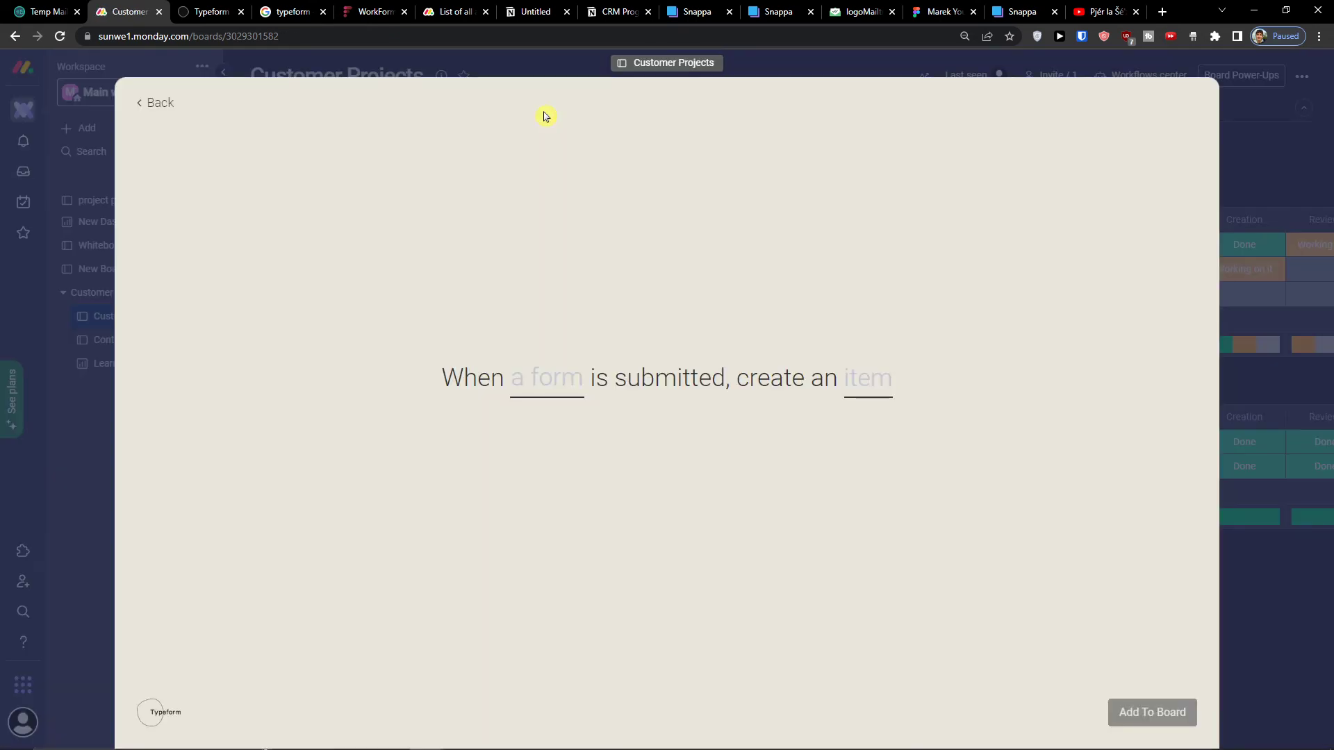
Step: Select Research as the triggering form and review how the created item's board columns map to Typeform fields
click(530, 373)
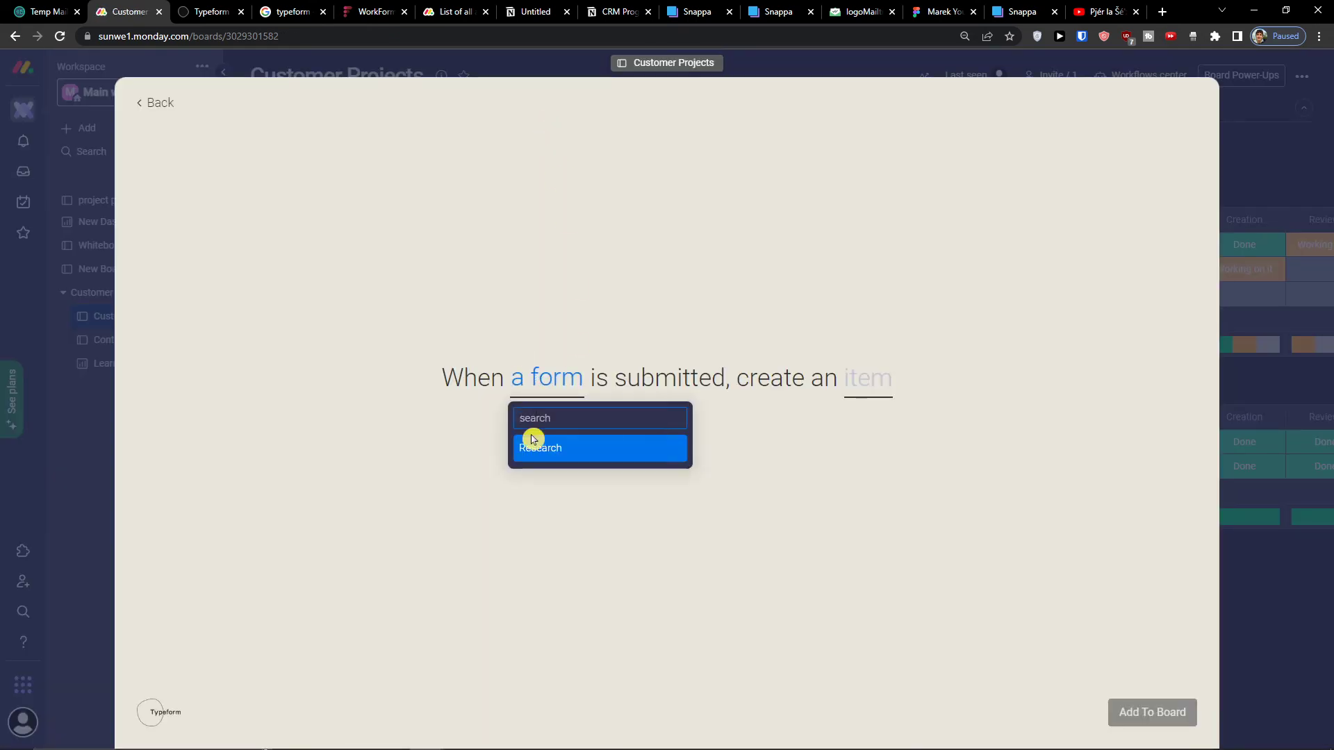
click(532, 450)
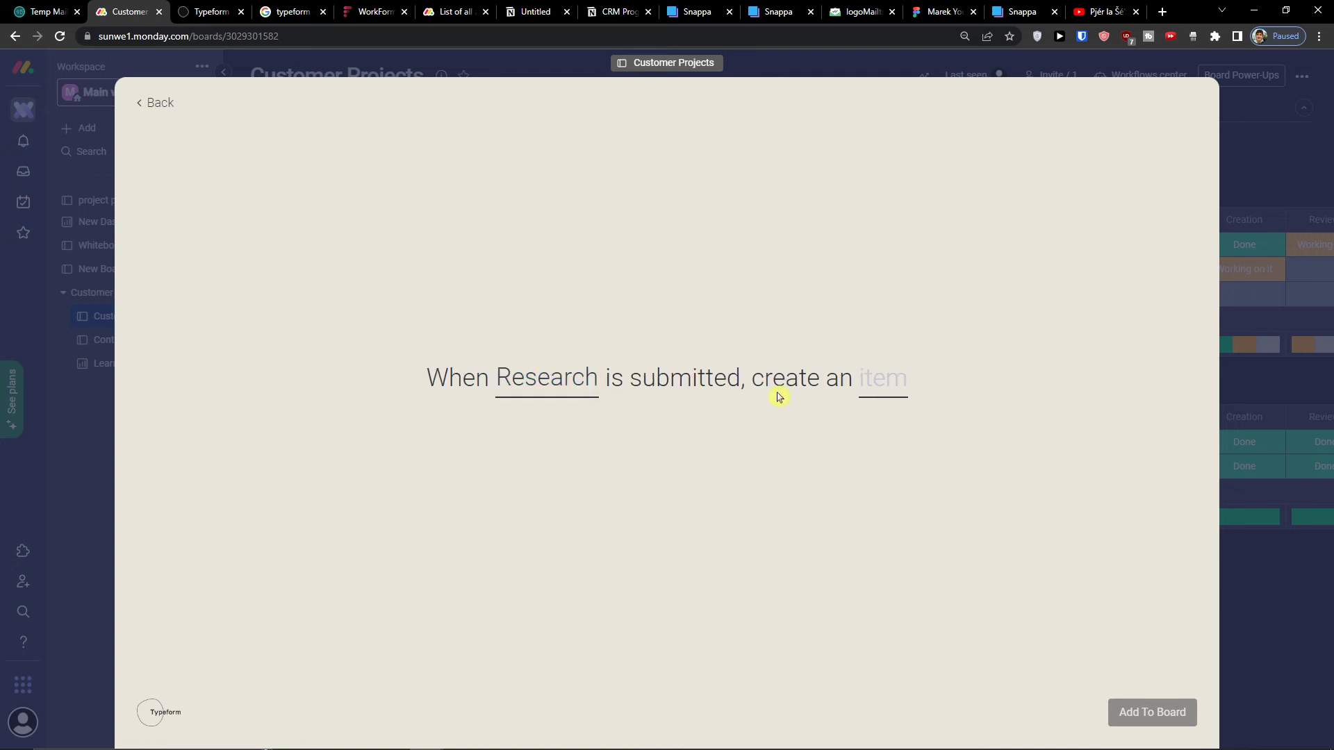
click(873, 400)
scroll(642, 305, down, 2)
scroll(645, 313, down, 3)
scroll(653, 319, up, 5)
click(651, 319)
scroll(773, 320, down, 3)
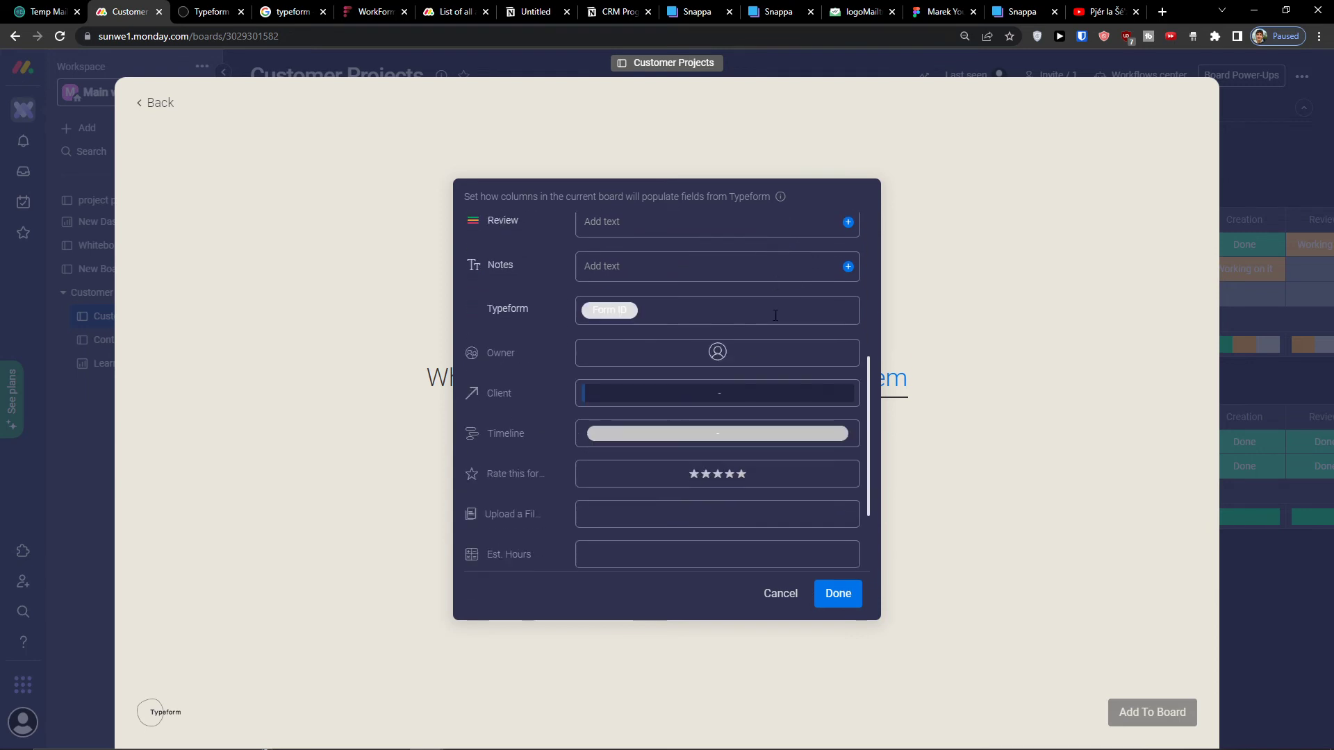
scroll(778, 315, down, 3)
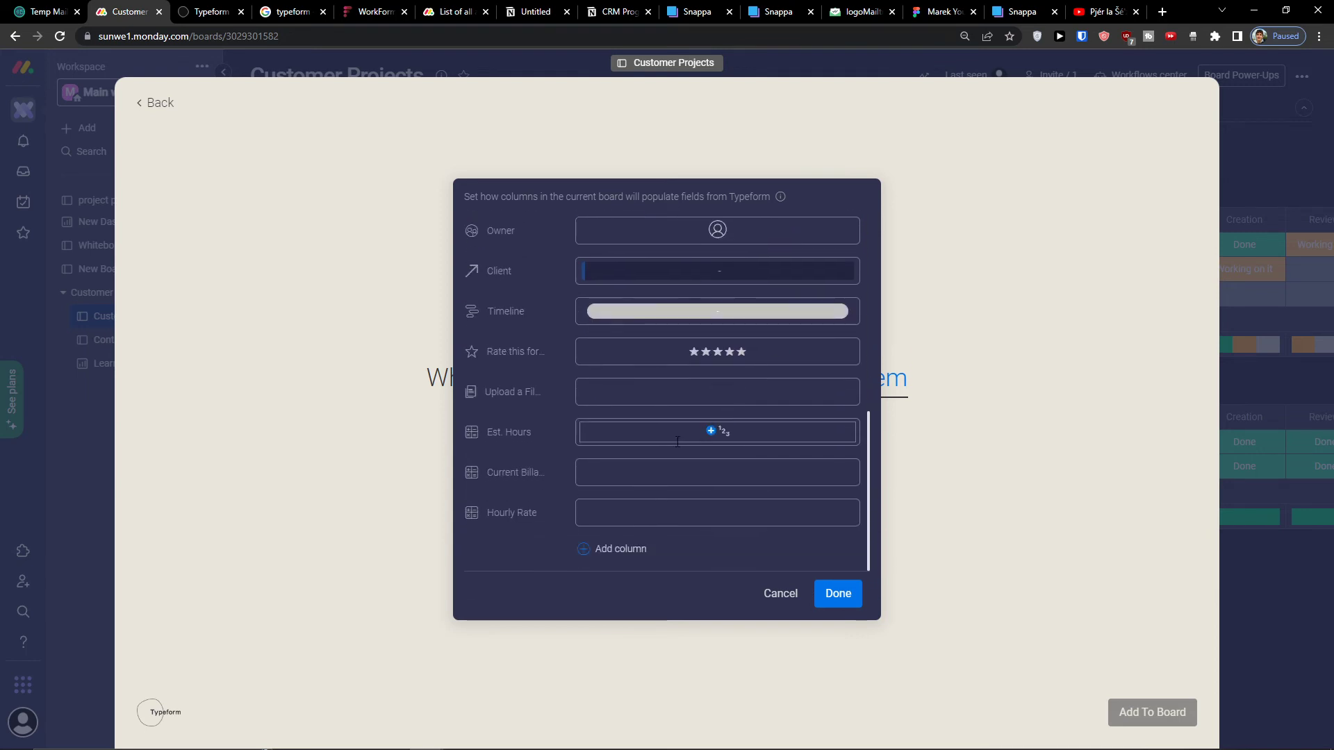
scroll(714, 431, up, 6)
Step: Enter a person's name as the Item Update text, confirm the mapping and add the automation to the board
click(628, 282)
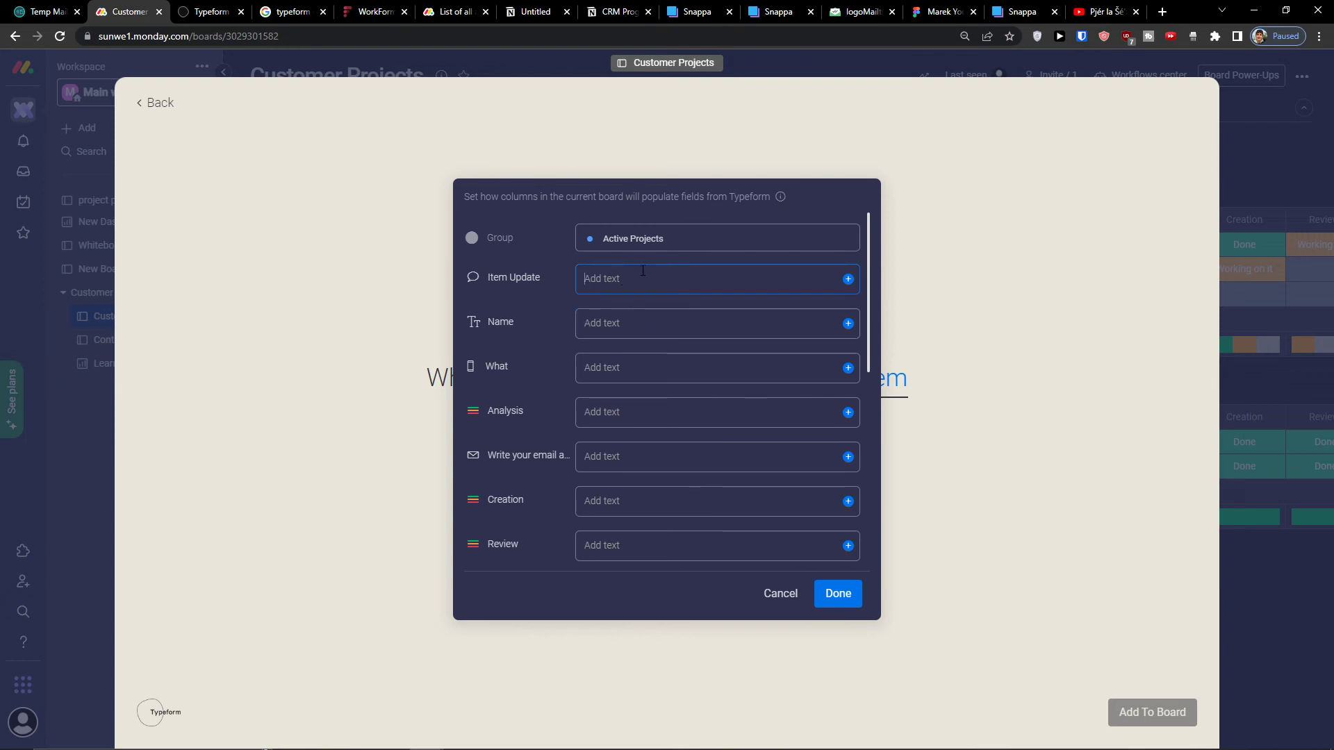
scroll(597, 313, down, 5)
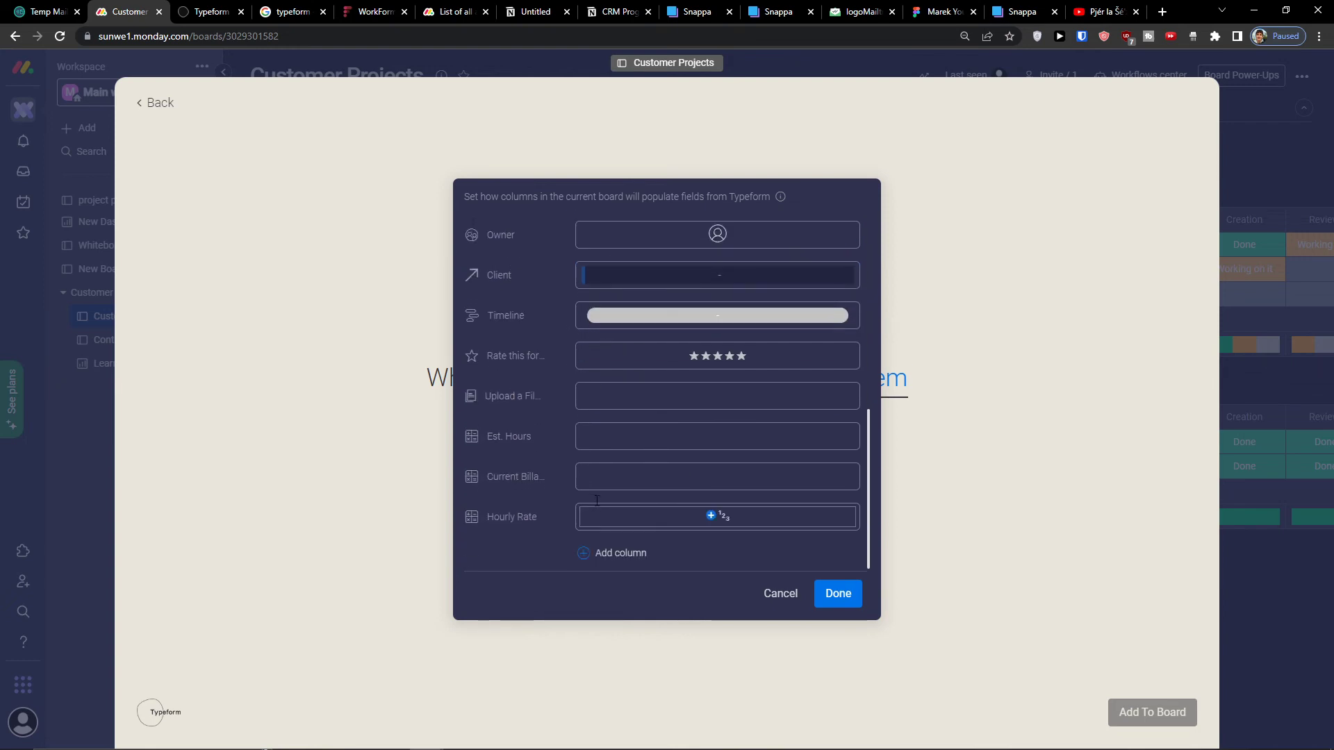
scroll(621, 489, up, 5)
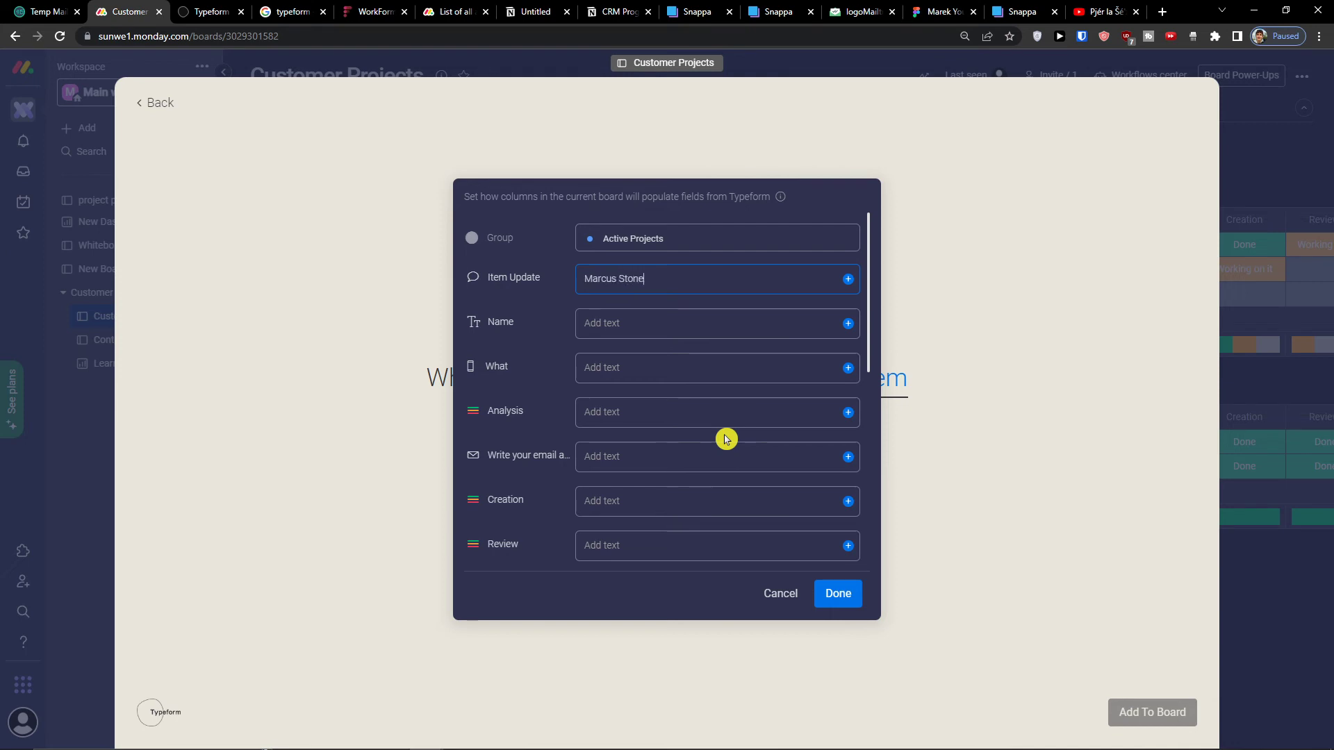
click(828, 599)
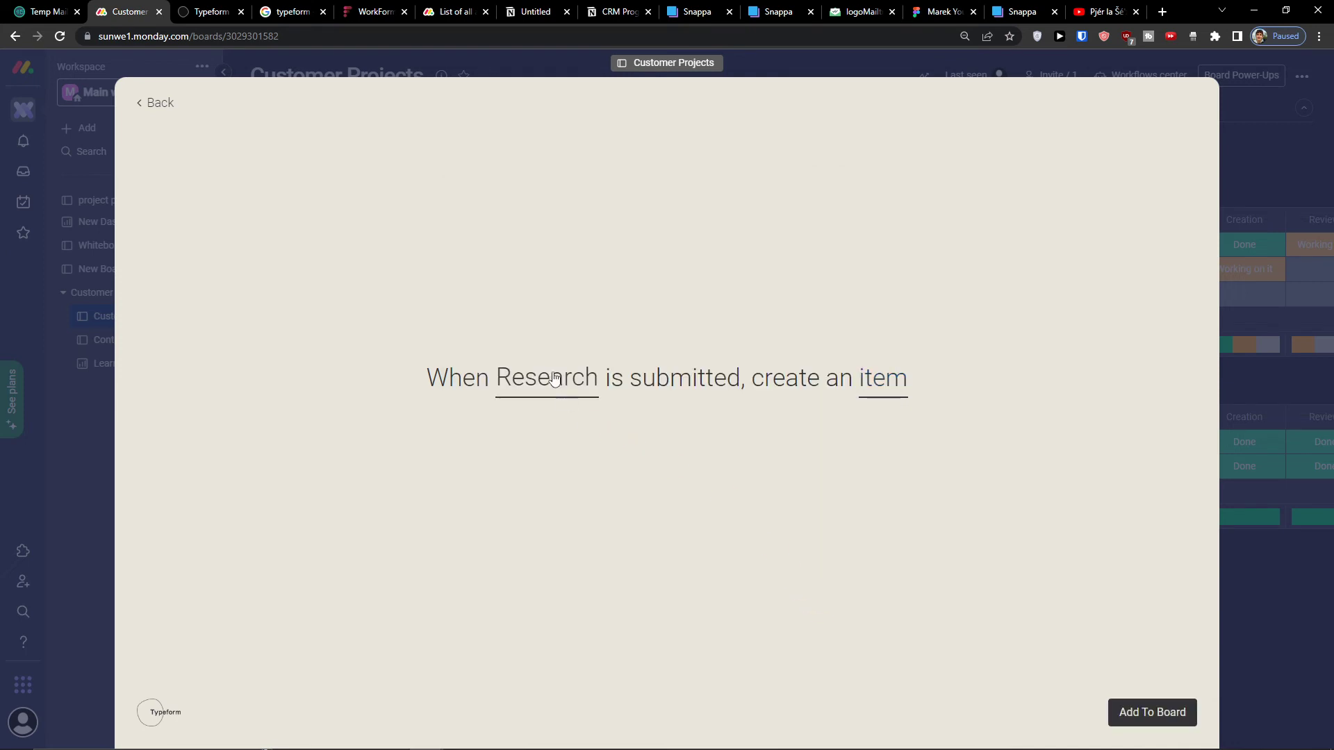
click(1128, 718)
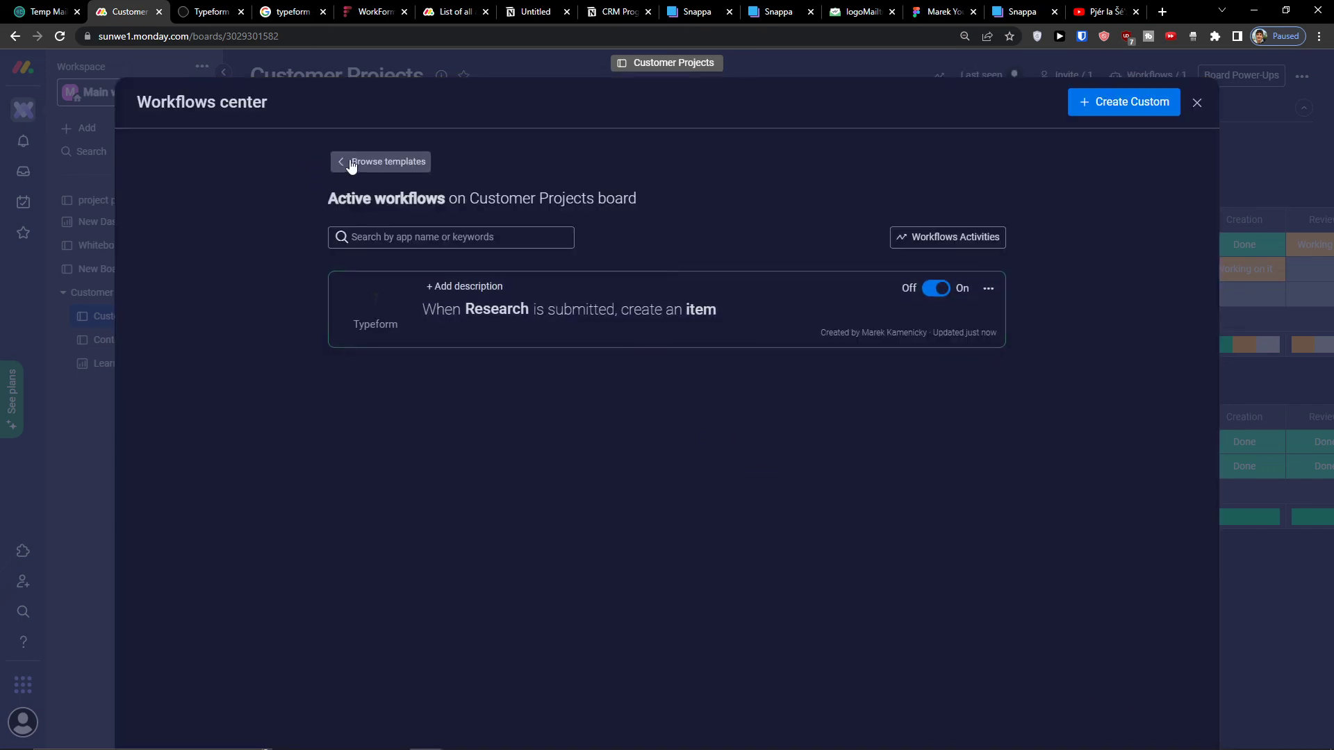
Step: Leave the workflows center, reopen the Customer Projects form for editing and look through its questions
click(351, 163)
click(1265, 245)
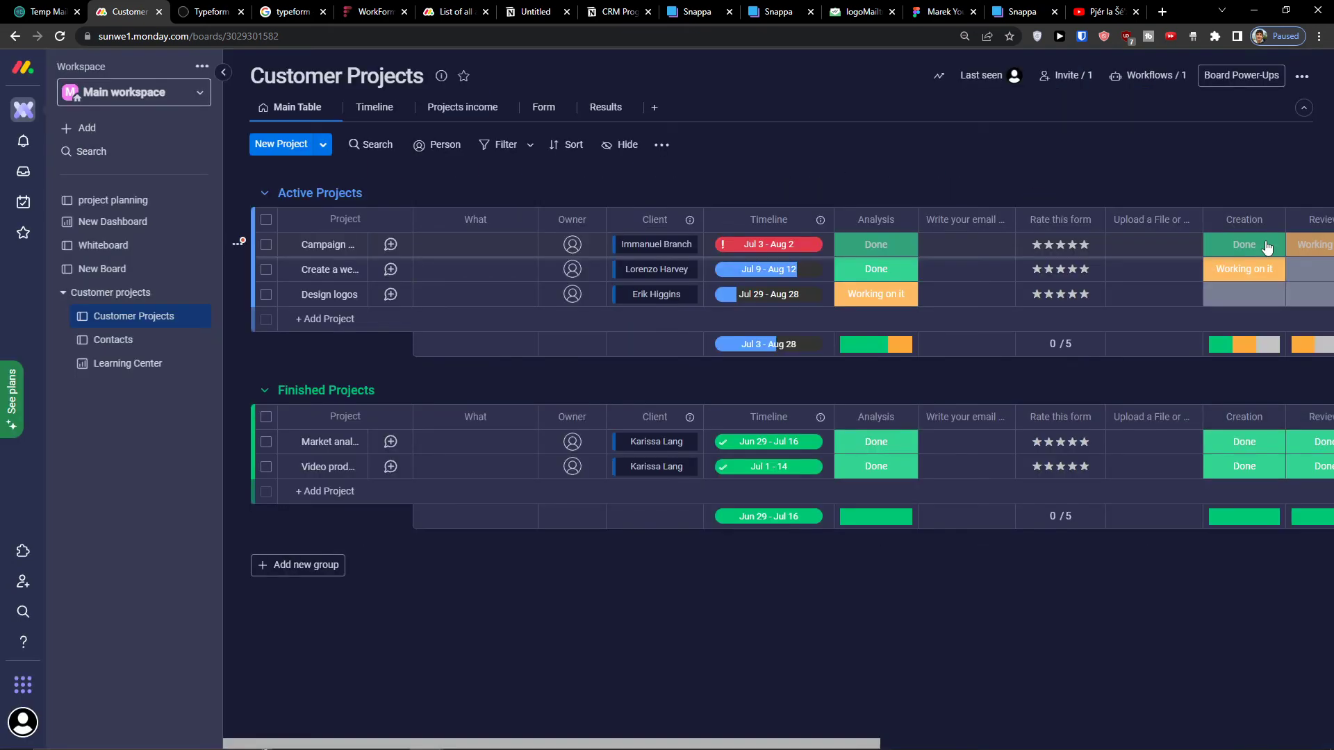
click(548, 109)
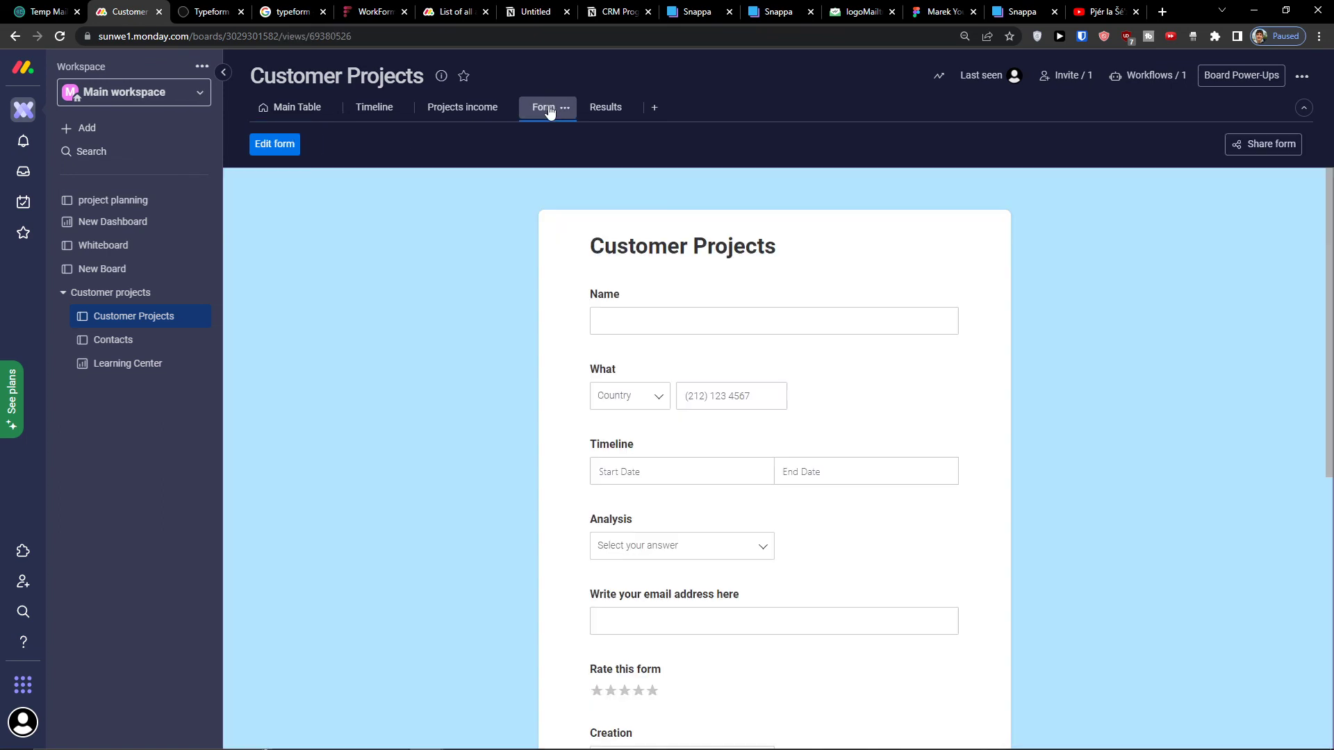
click(271, 144)
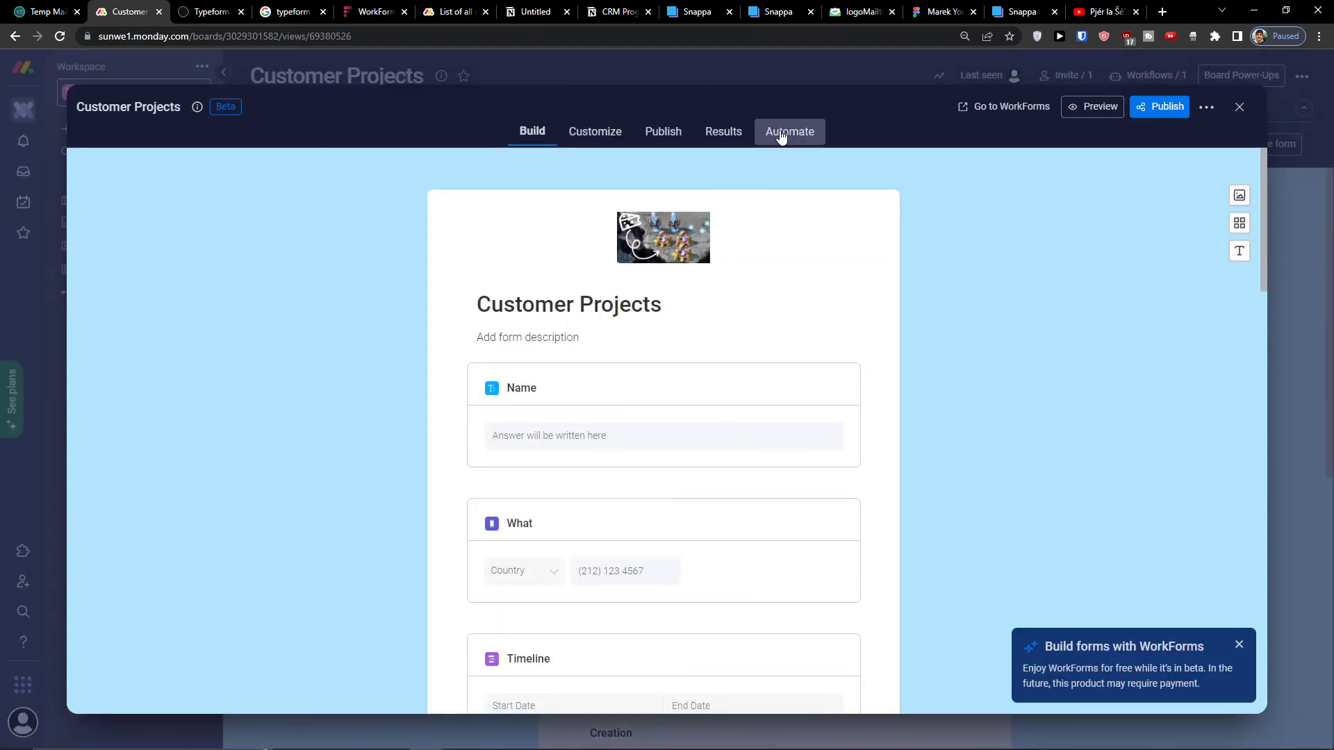
click(781, 139)
click(531, 131)
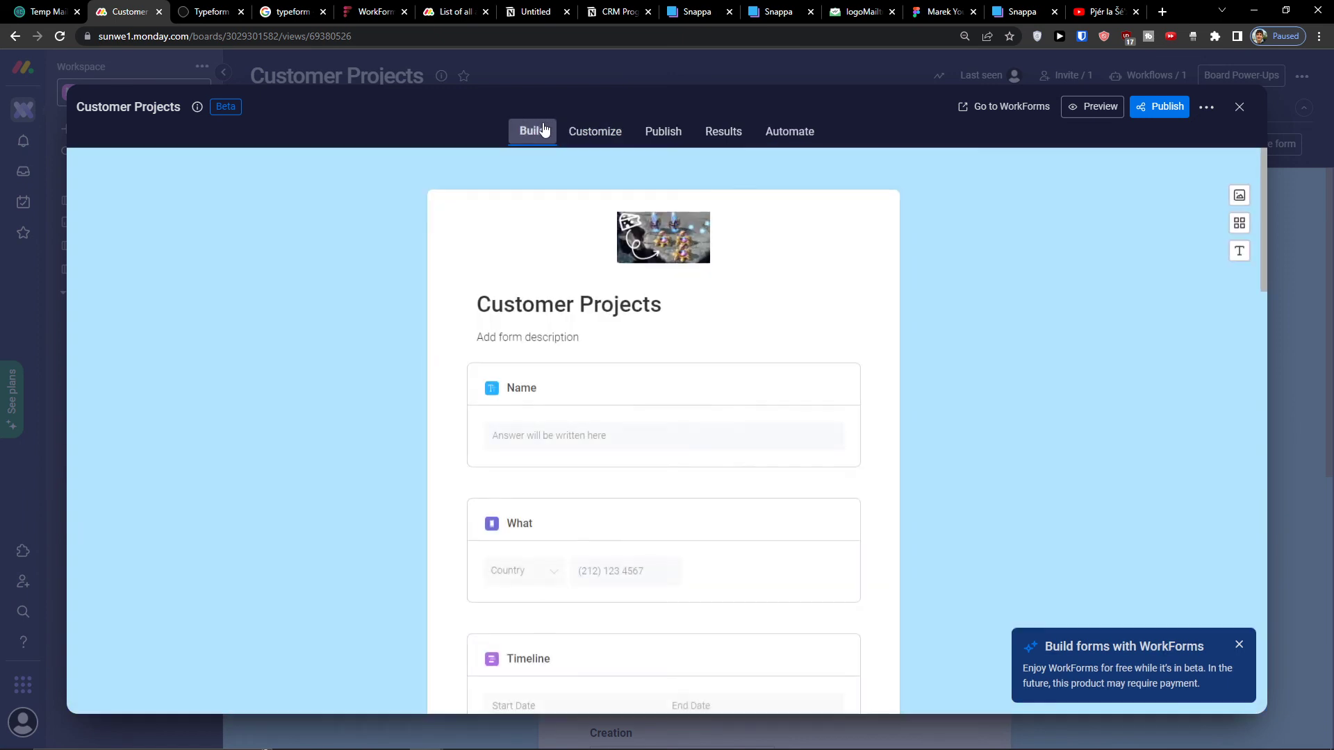
scroll(643, 403, down, 10)
scroll(653, 408, up, 10)
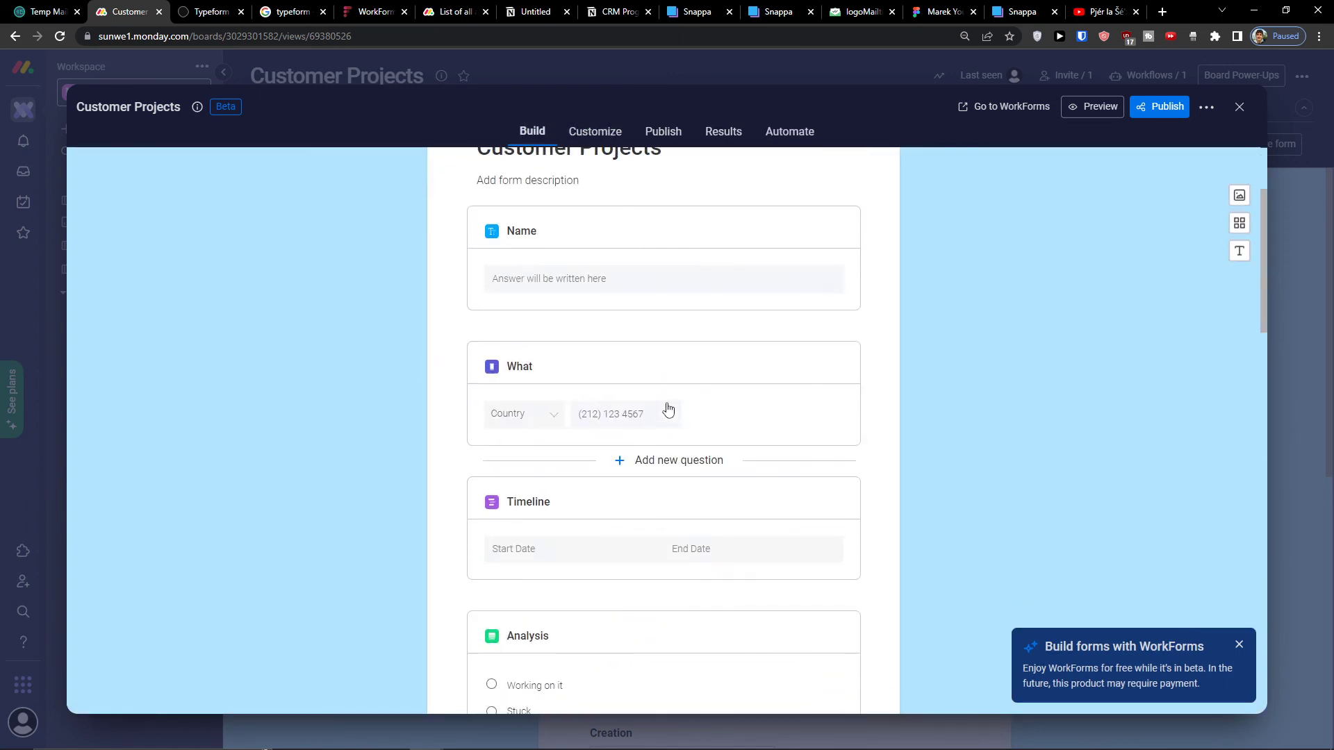
Step: Copy the Customer Projects form's share link and open it in a new incognito window
click(1165, 113)
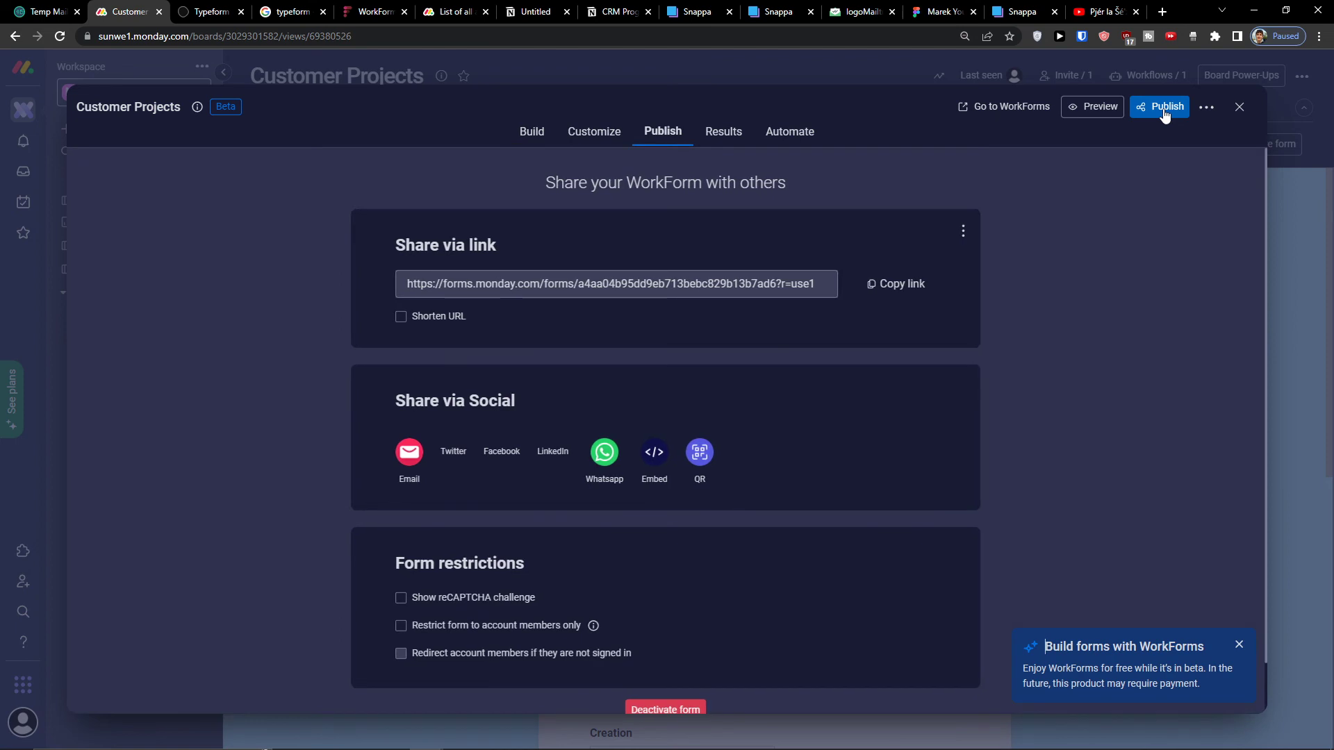
click(890, 286)
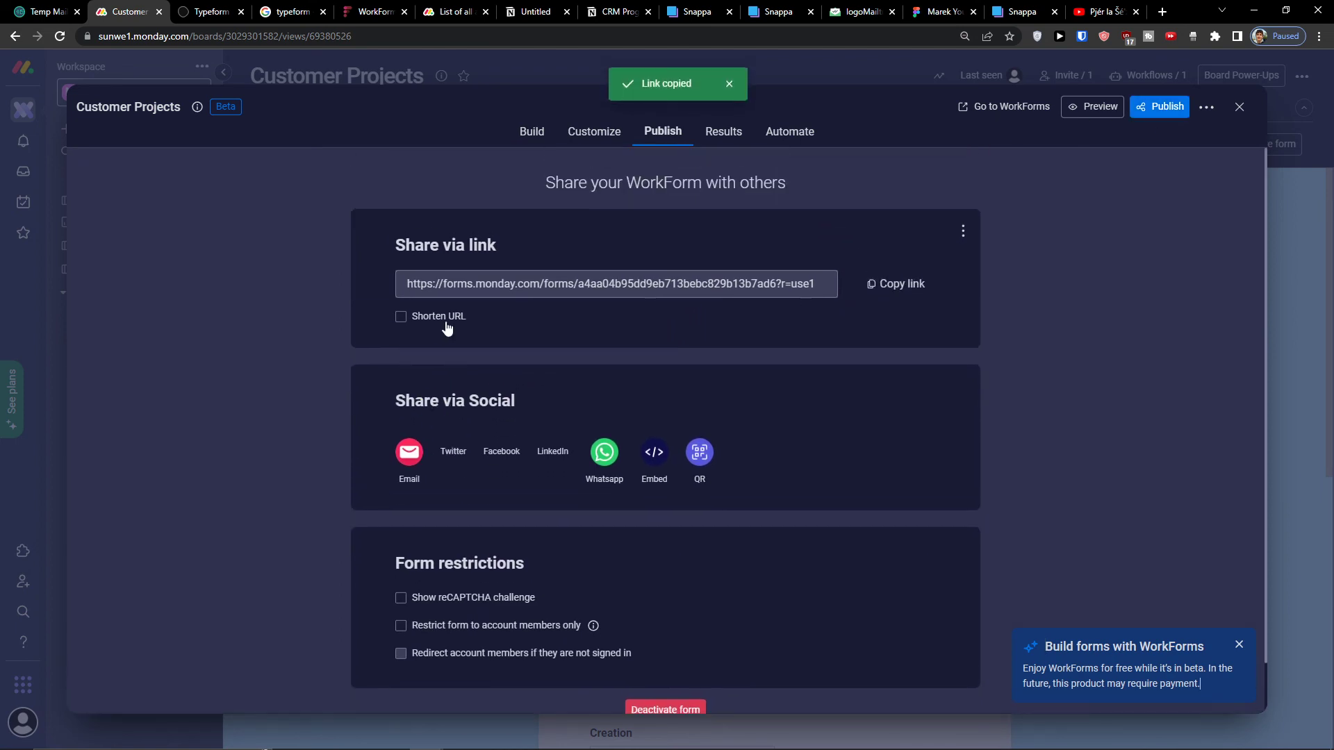
key(ctrl+shift+n)
key(ctrl+v)
key(Return)
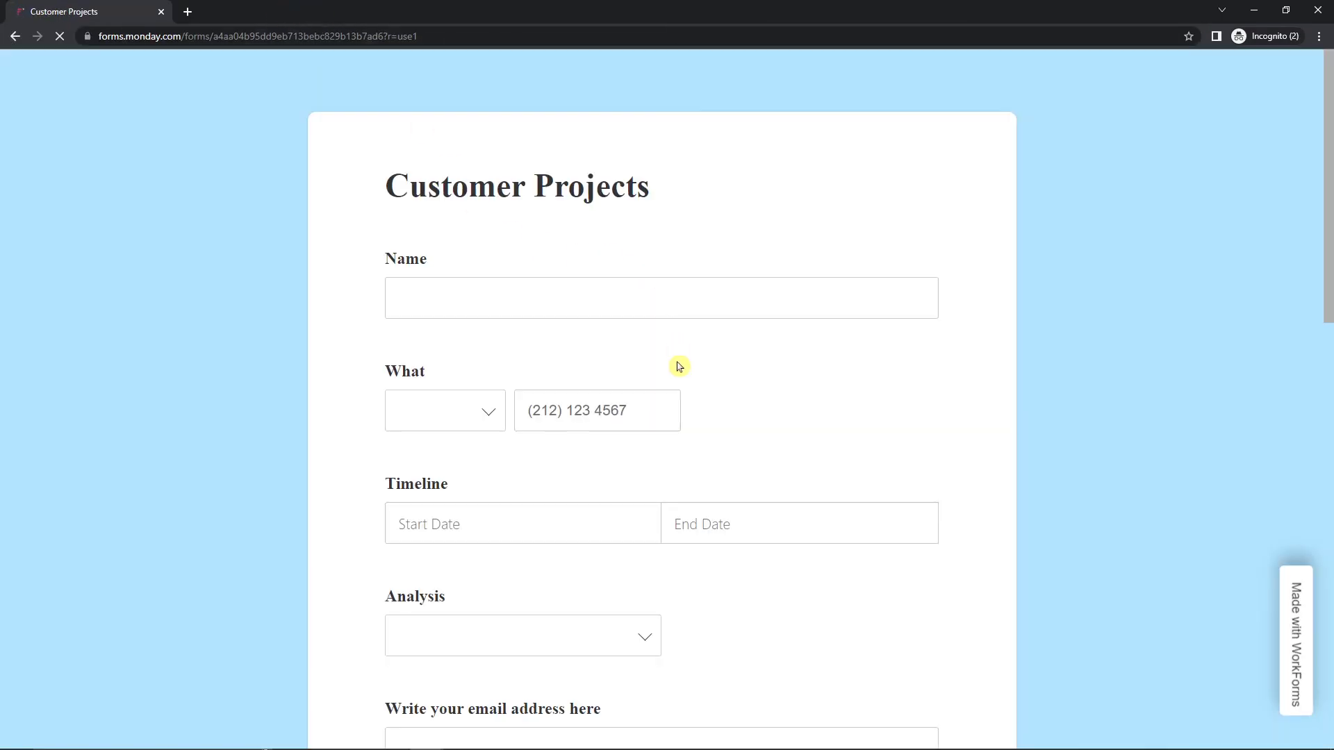
Step: Fill in the respondent's name and set the Timeline from 08/03/2022 to 09/15/2022
click(598, 368)
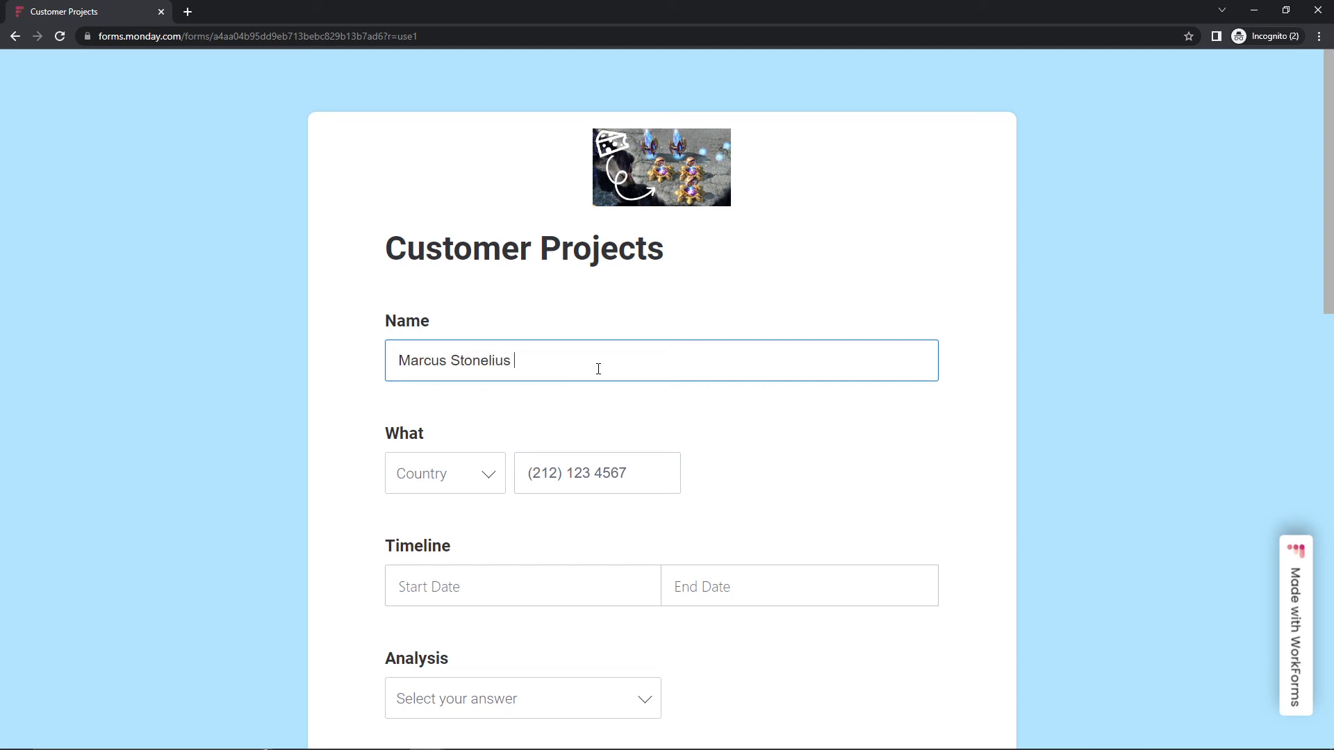
scroll(598, 369, down, 2)
click(450, 440)
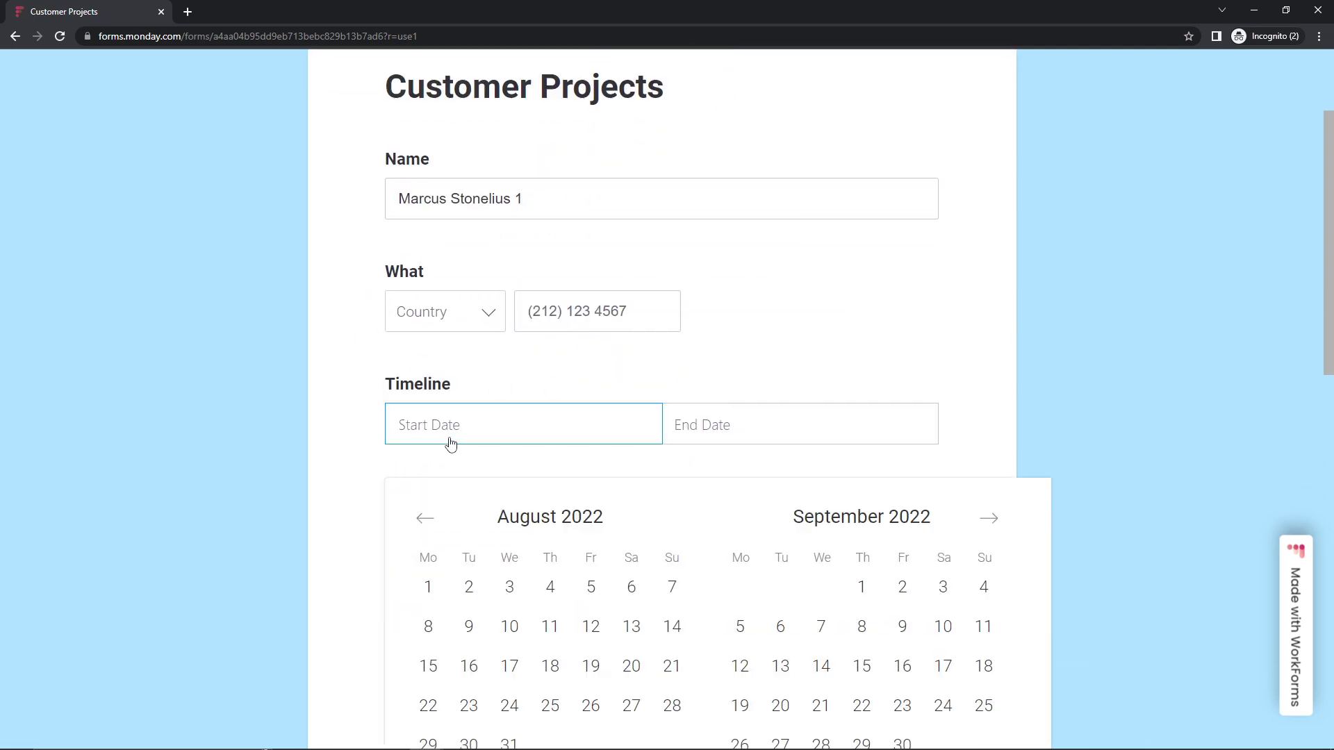
click(511, 586)
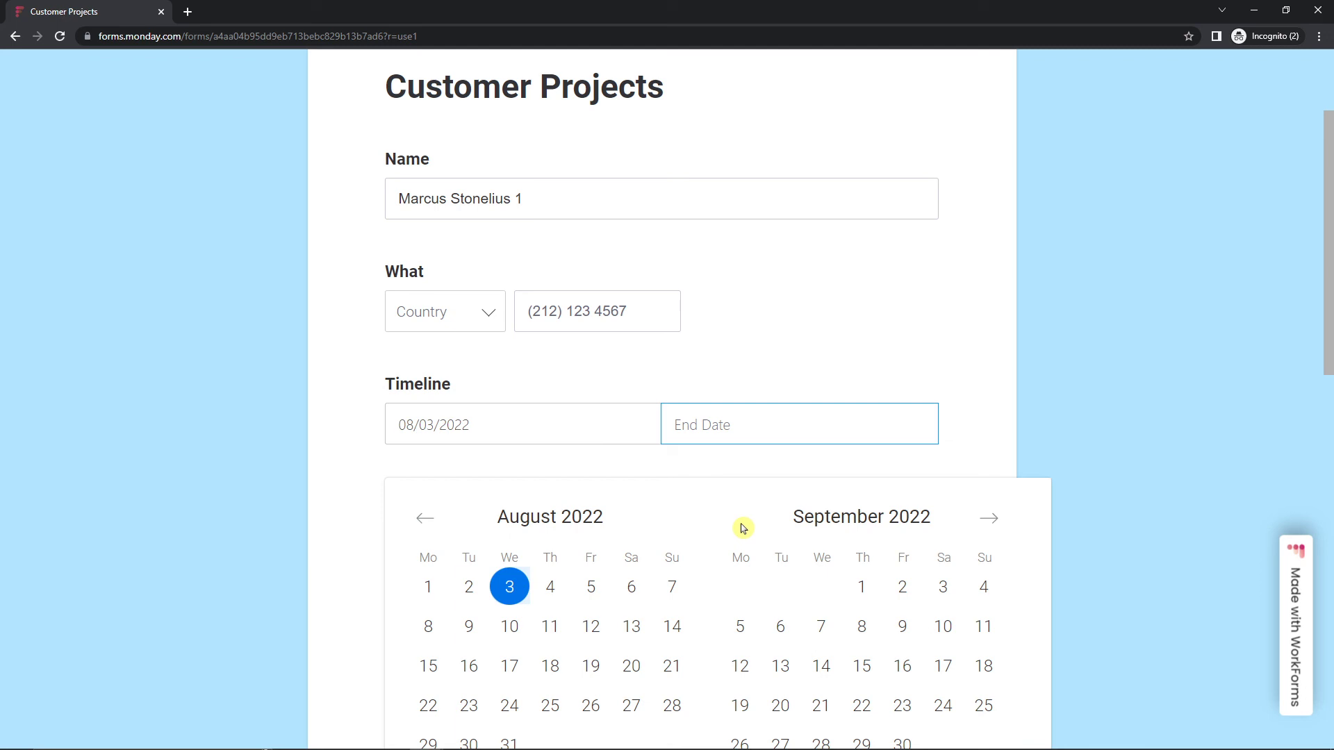
click(865, 667)
Step: Try Stuck as the Analysis answer to check its conditional question, and change the answer to Working on it
click(547, 549)
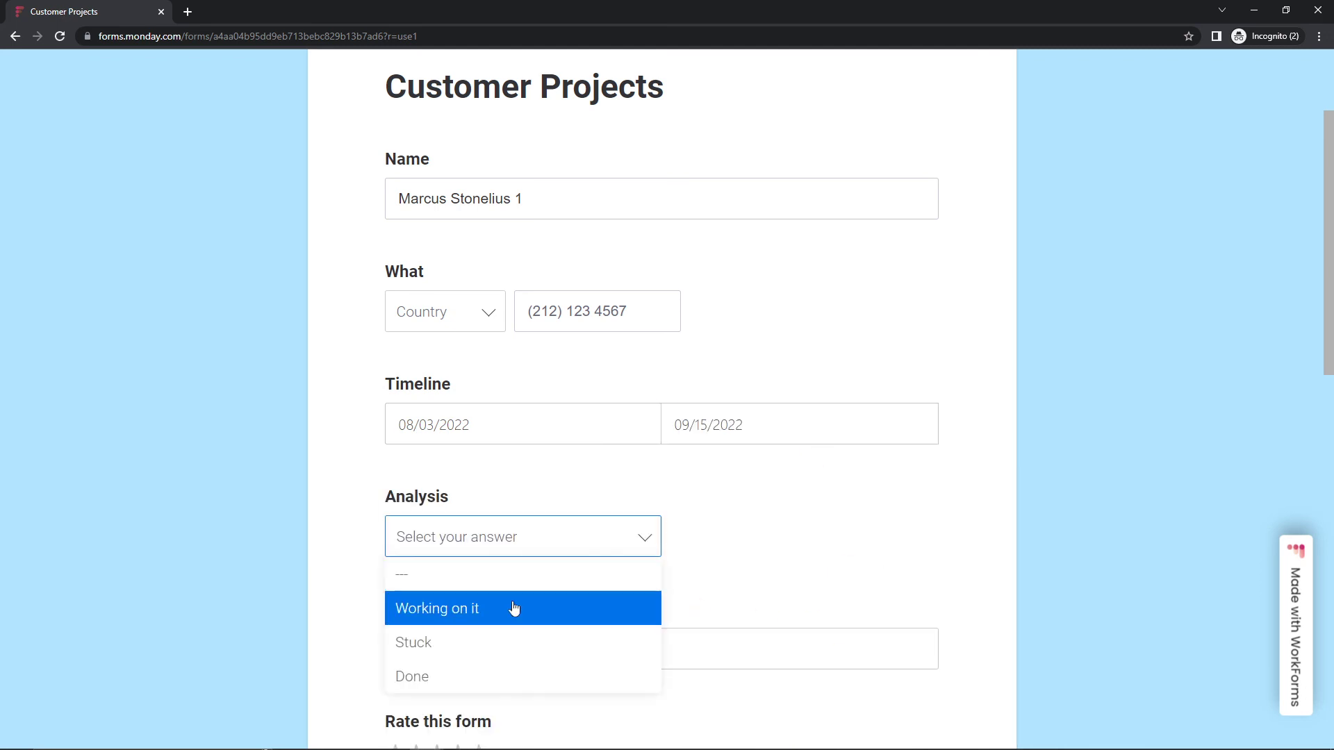
click(503, 639)
scroll(539, 571, down, 2)
click(452, 387)
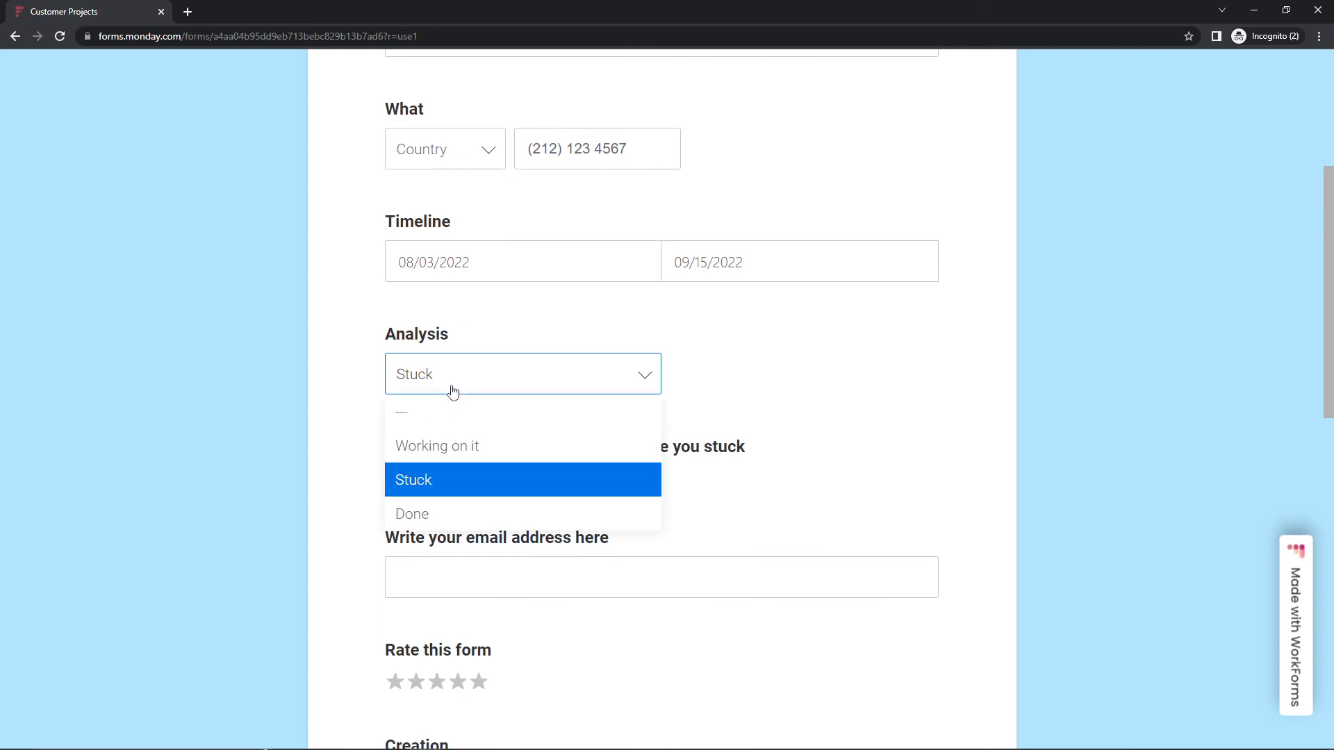
click(414, 450)
Step: Fill in the respondent's email address and rate the form five stars
click(442, 469)
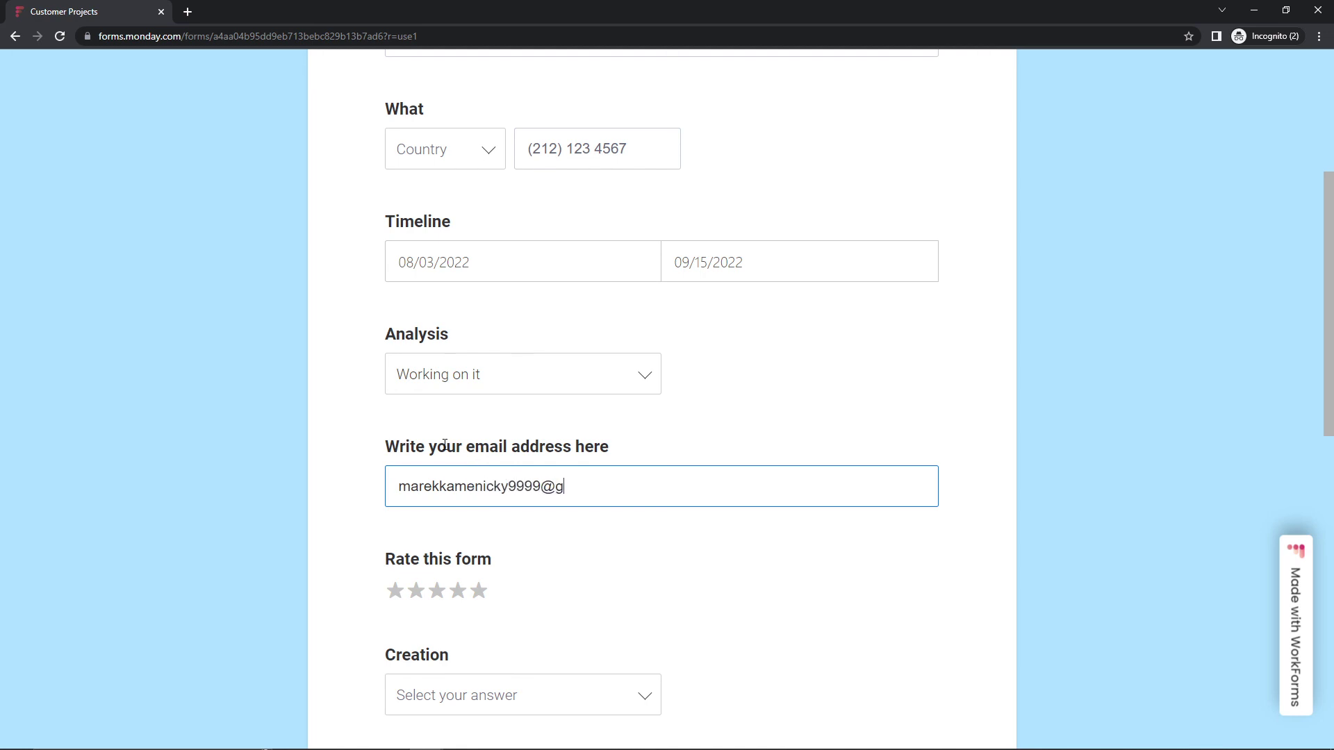
scroll(765, 604, down, 2)
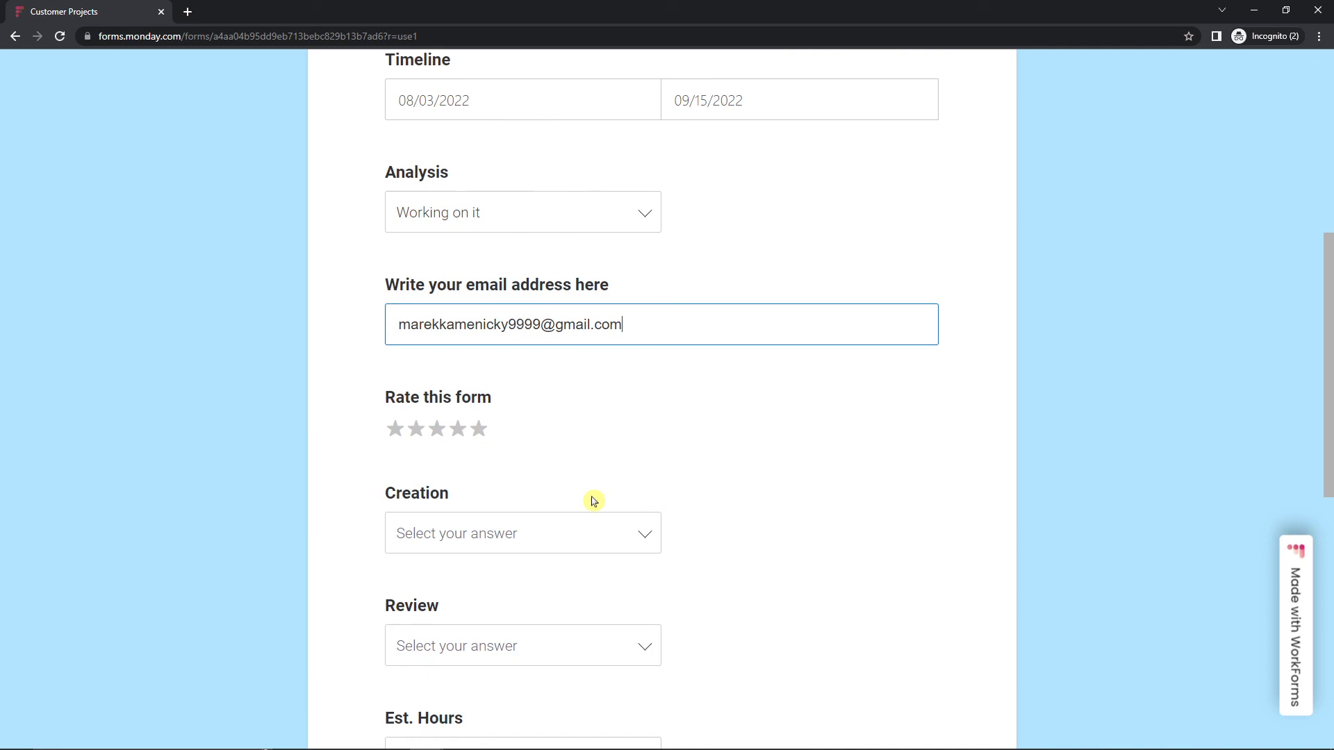
click(479, 431)
Step: Set the Creation answer to Working on it and the Review answer to Stuck
scroll(553, 452, down, 2)
click(530, 384)
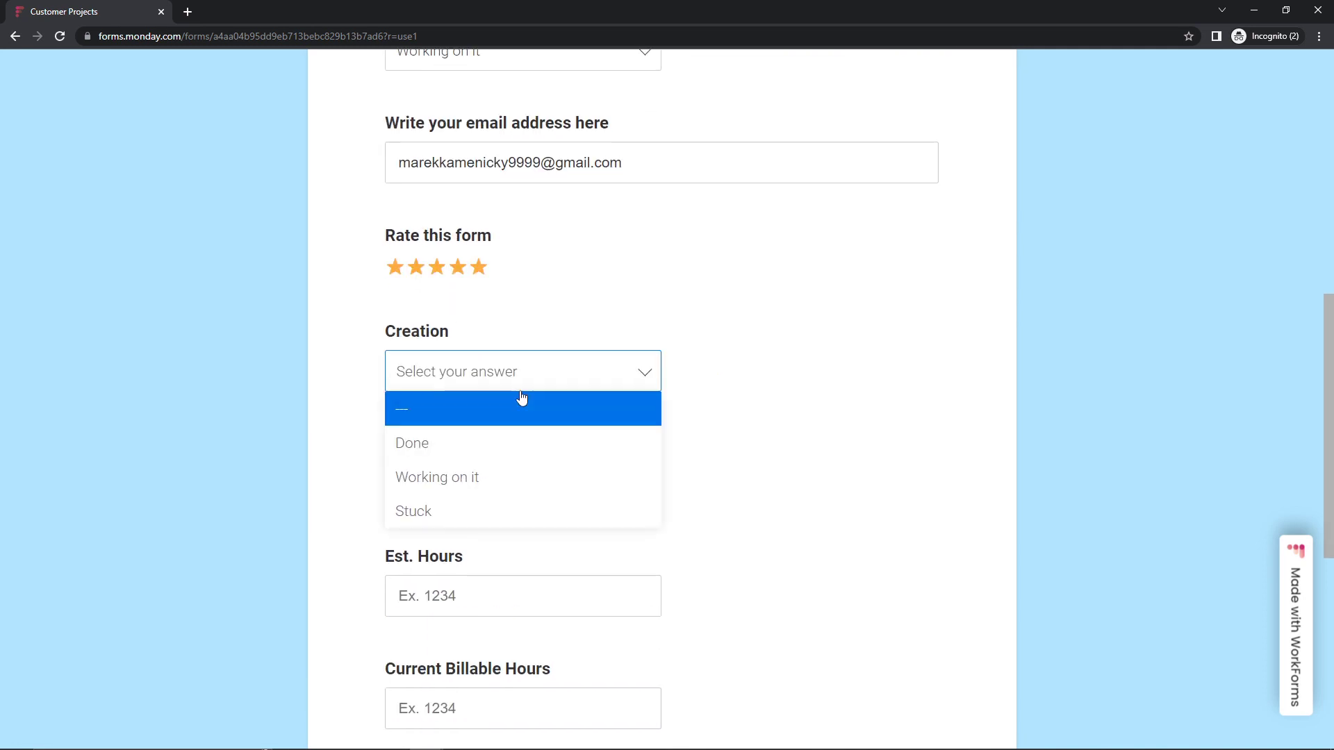
click(491, 484)
click(489, 485)
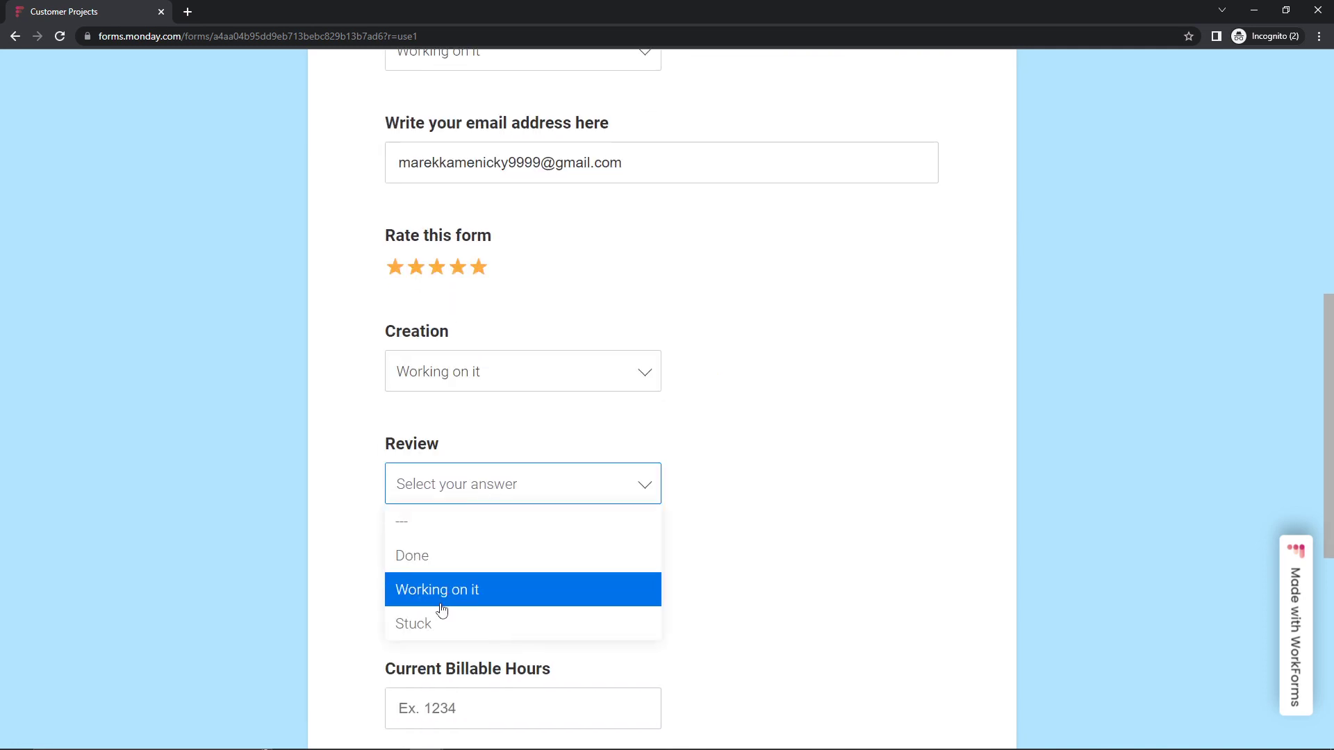
click(439, 625)
Step: Enter 1 for Est. Hours, 5 for Current Billable Hours and 50 for Hourly Rate, and submit the form
scroll(605, 461, down, 5)
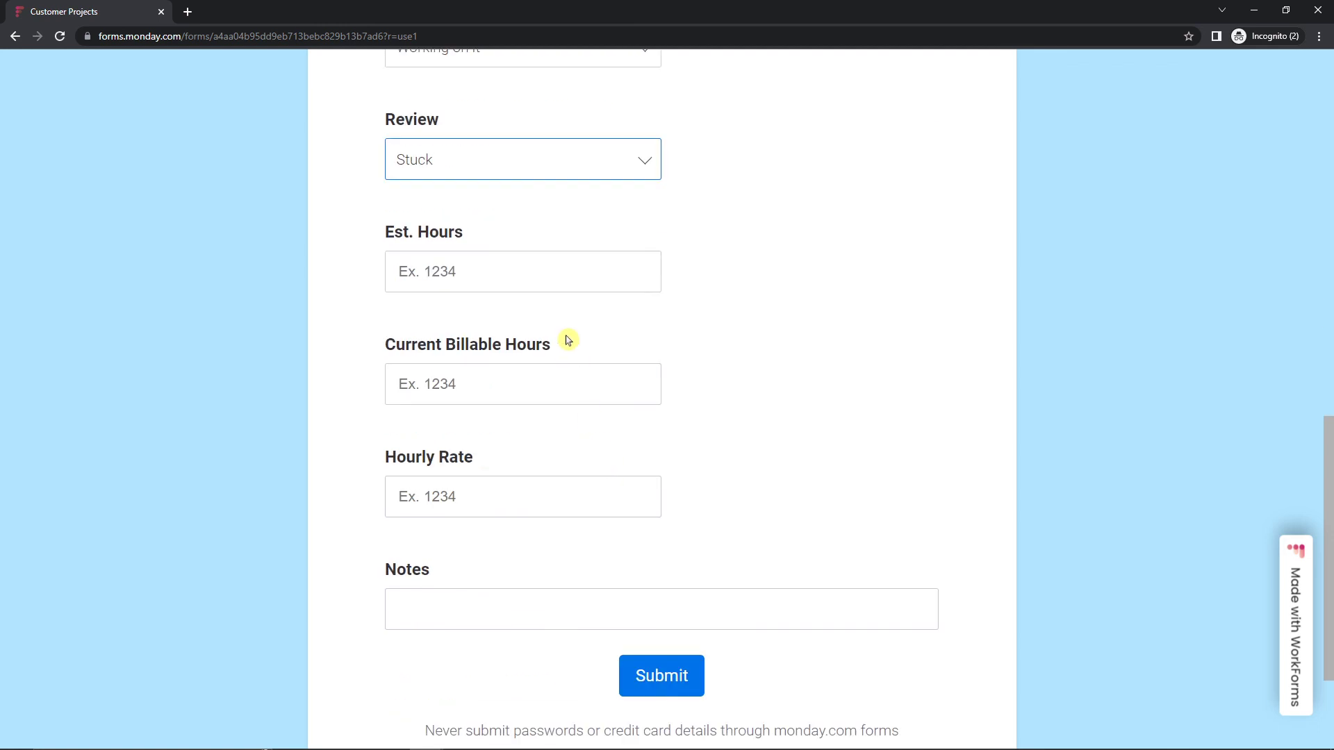
click(504, 279)
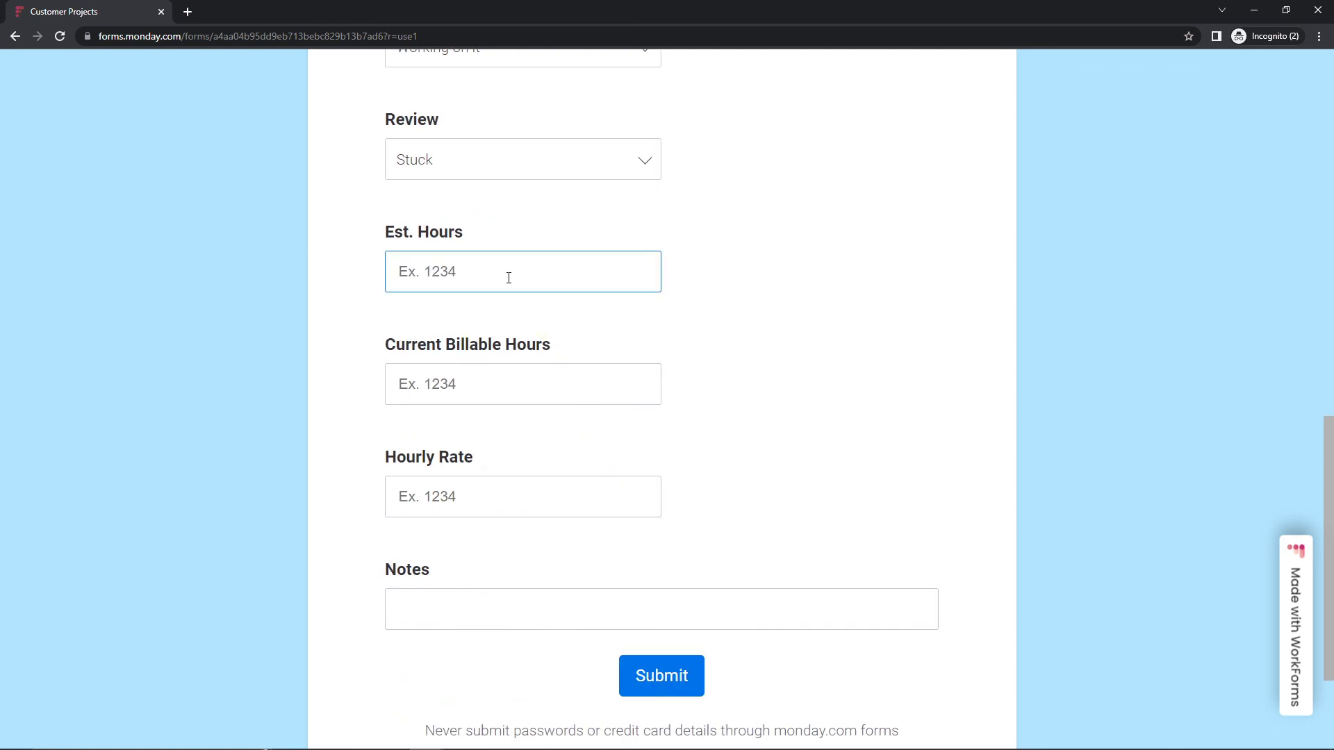
key(Tab)
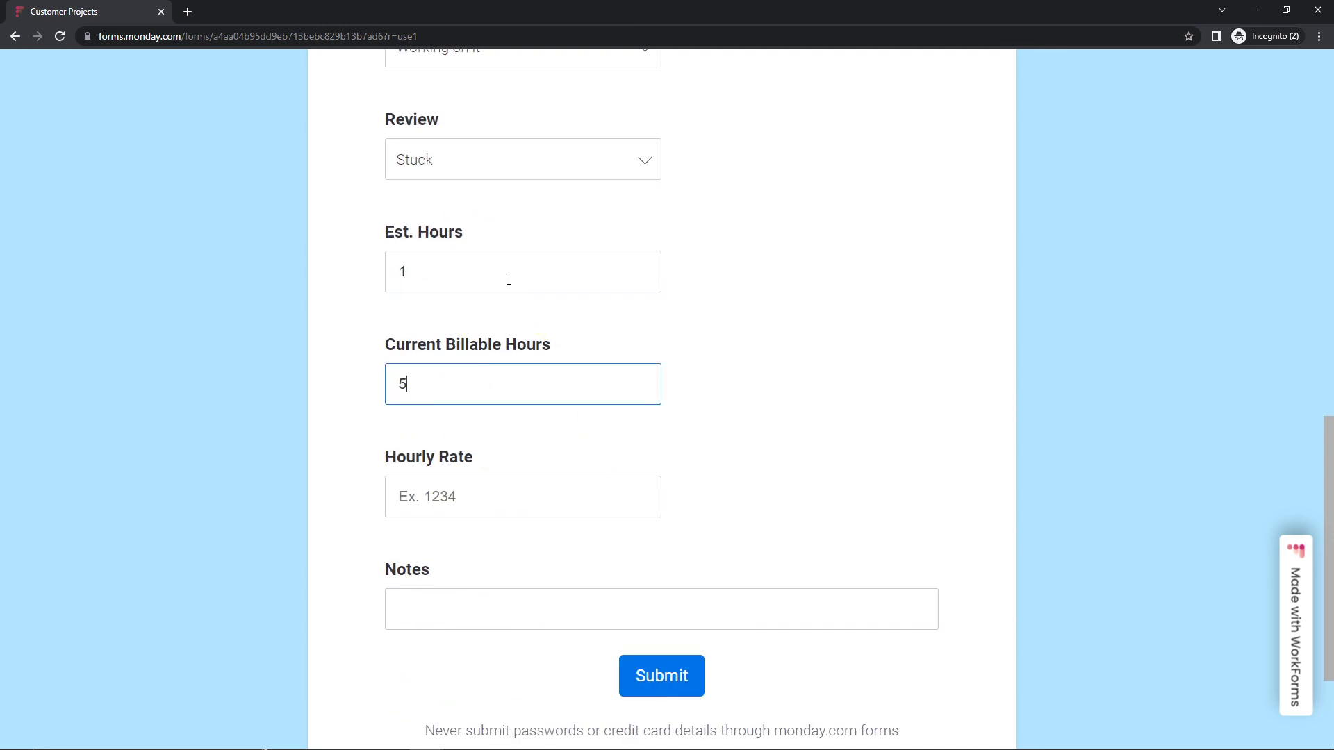
click(597, 509)
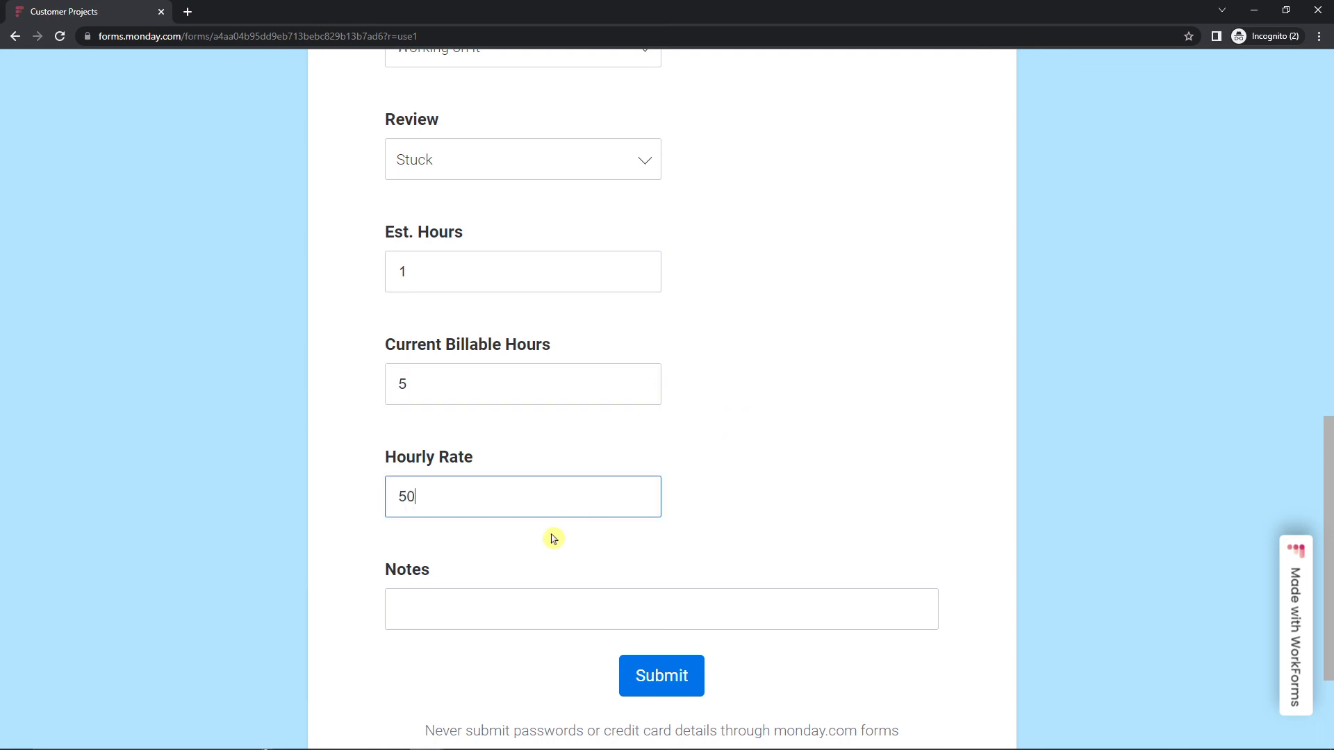
click(633, 674)
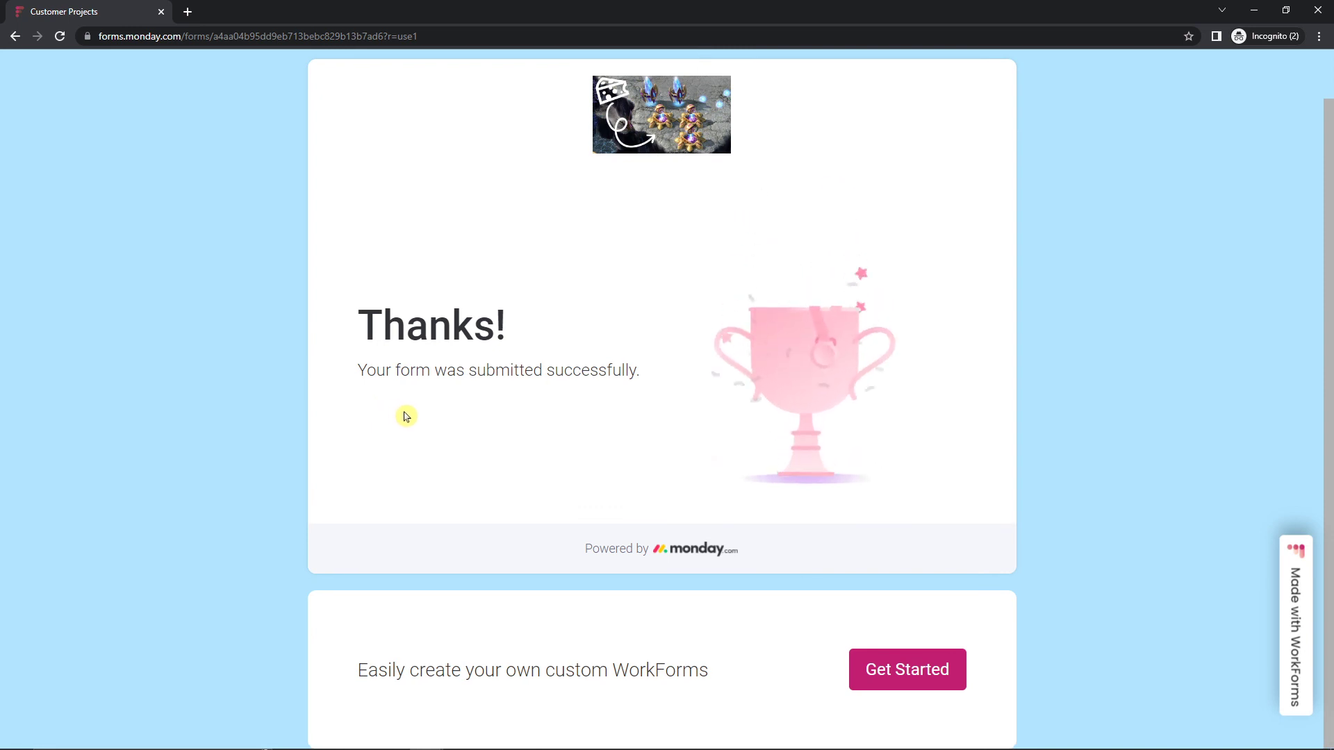
Step: Return to the Customer Projects board's main table and examine the submitted item's values across all columns
key(alt+Tab)
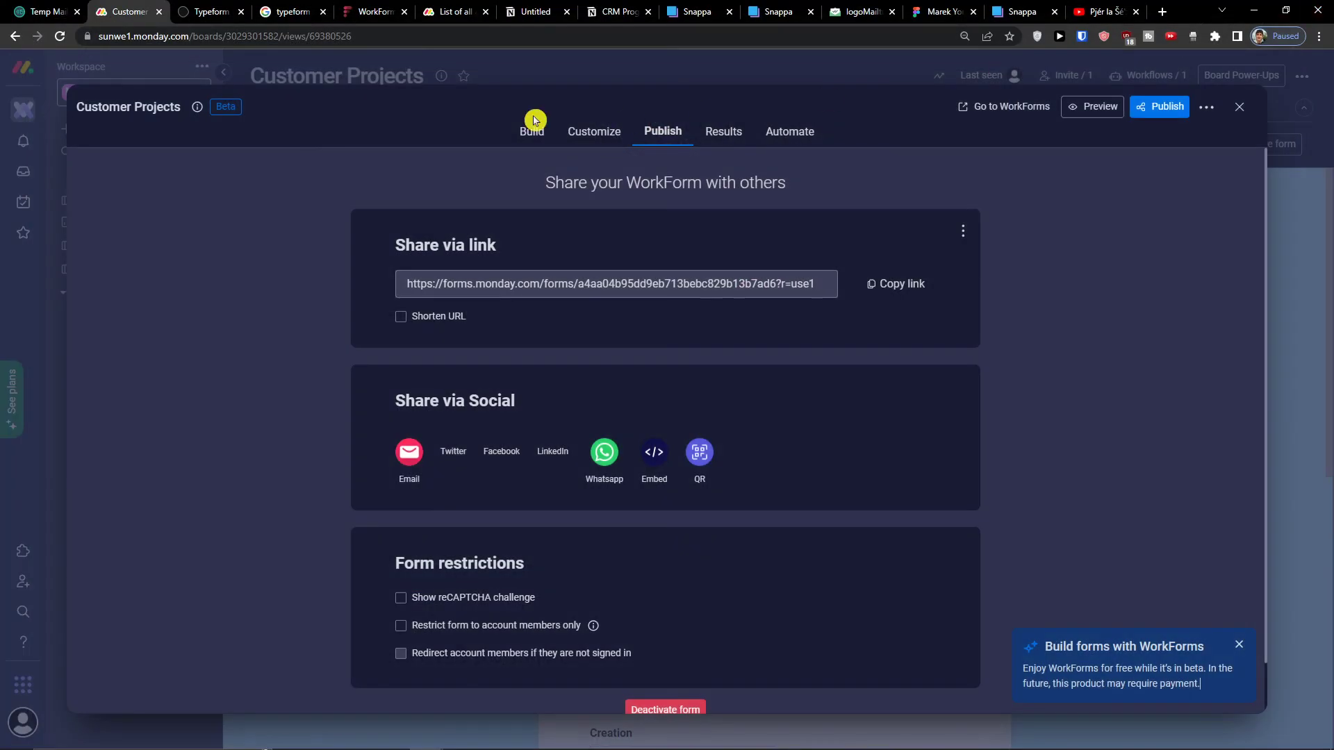
click(453, 76)
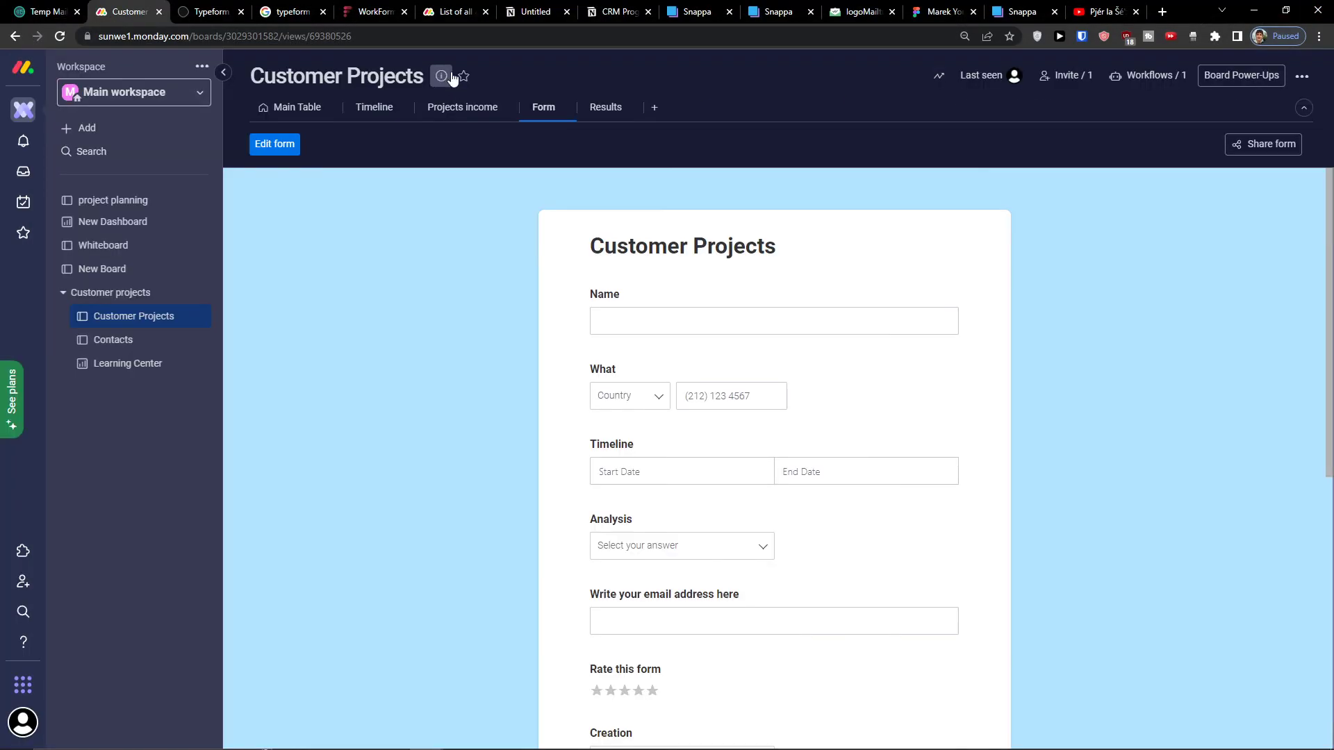
click(261, 108)
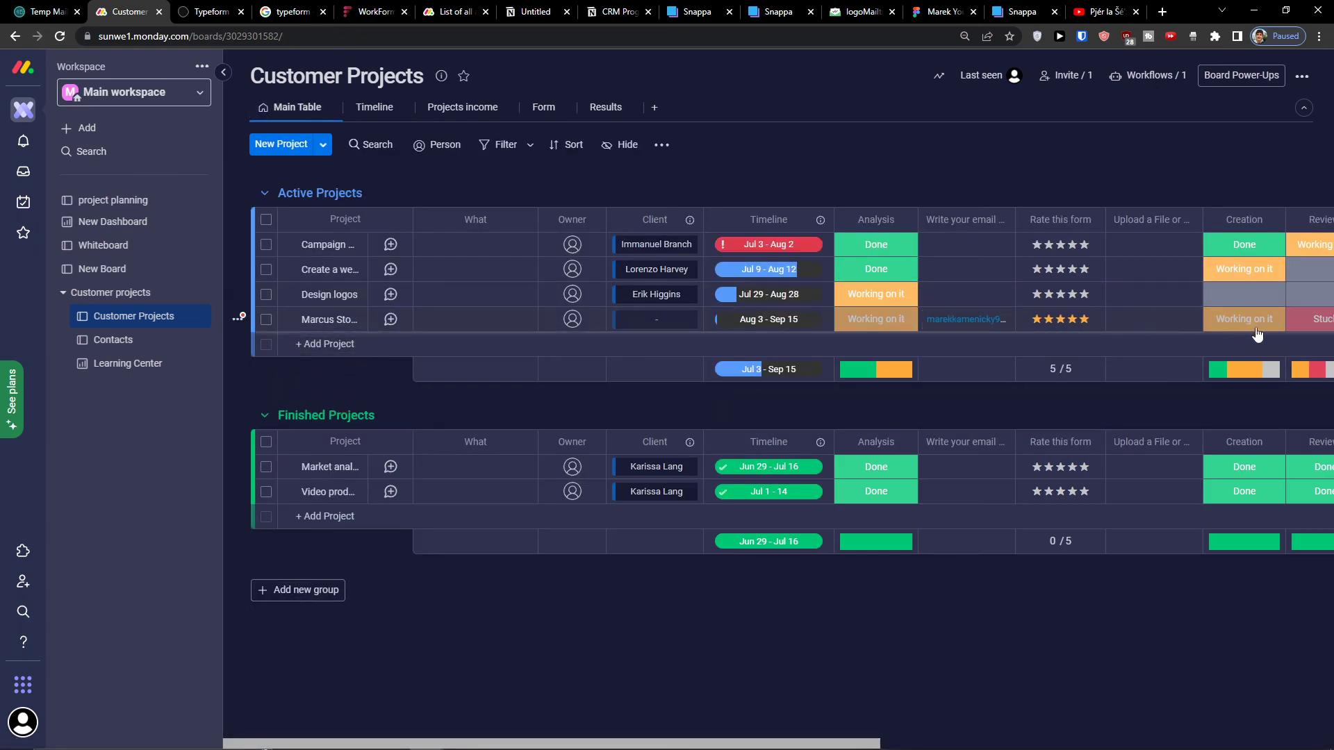
drag(477, 741, 979, 747)
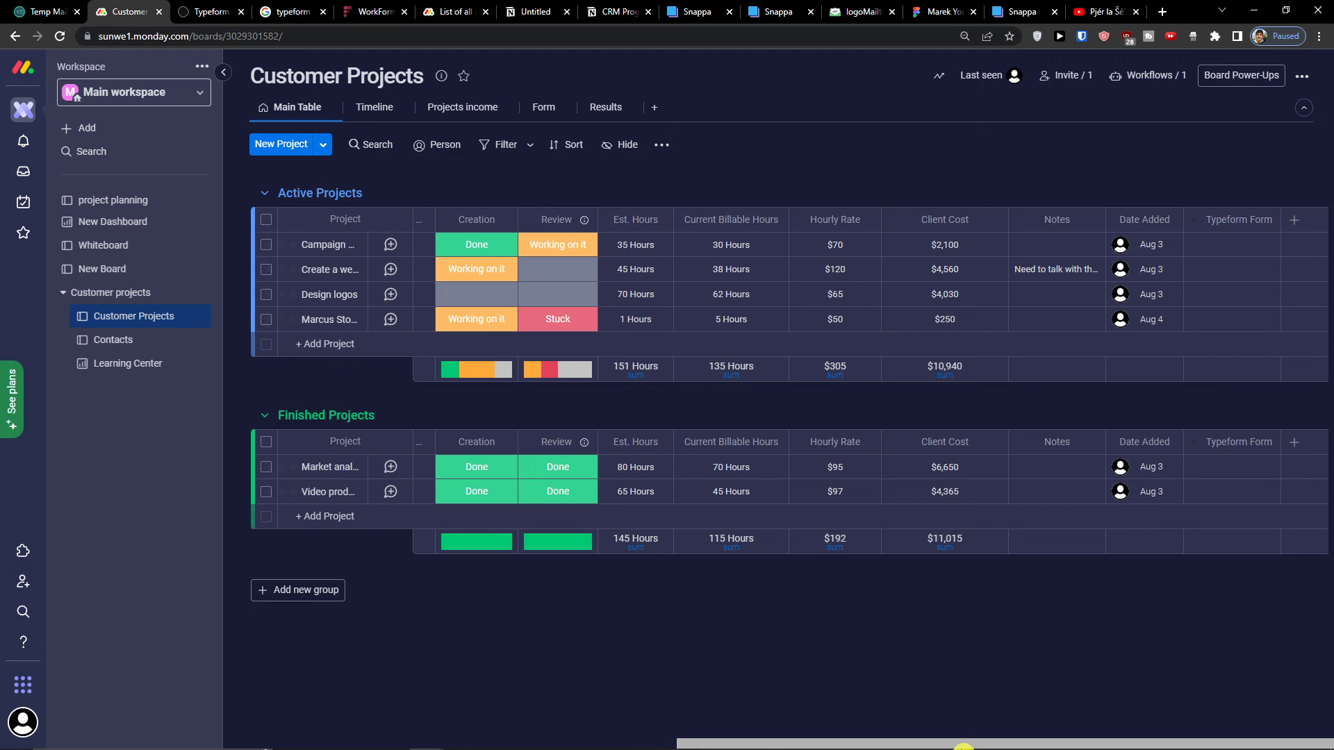
drag(928, 747, 646, 719)
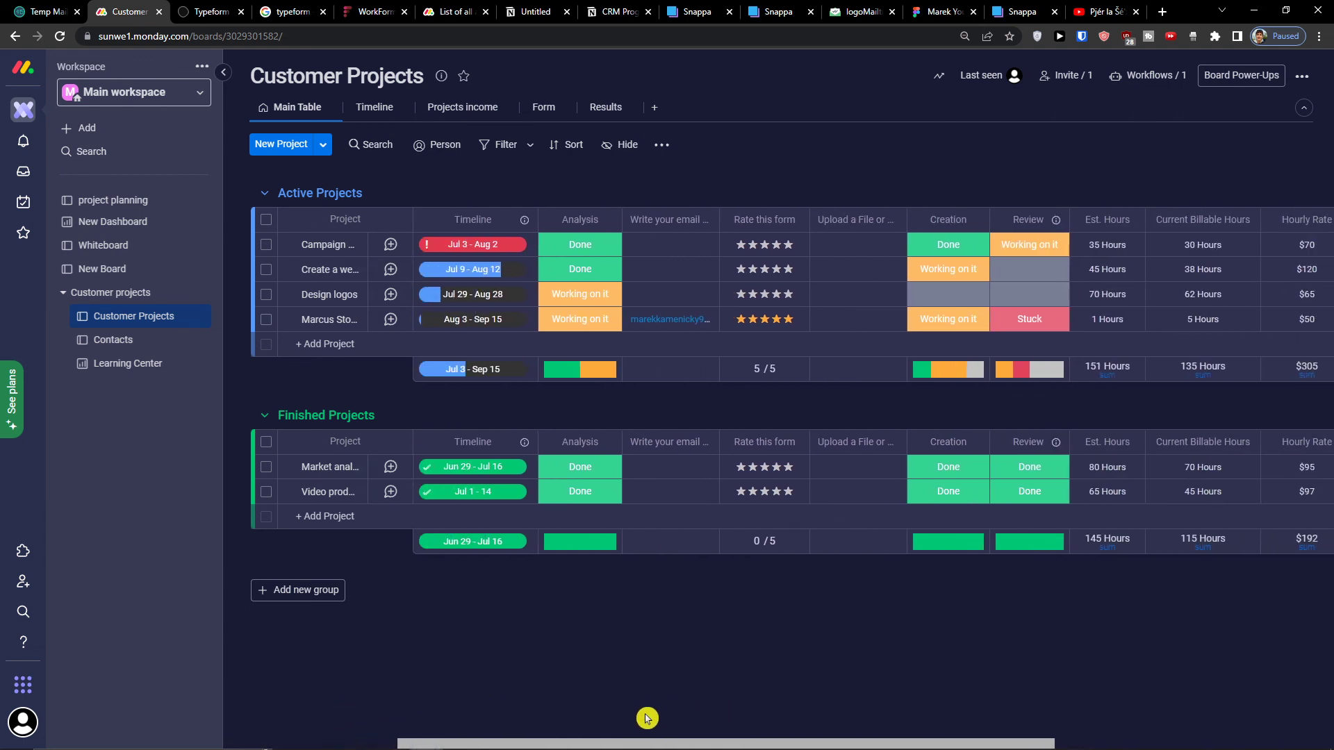